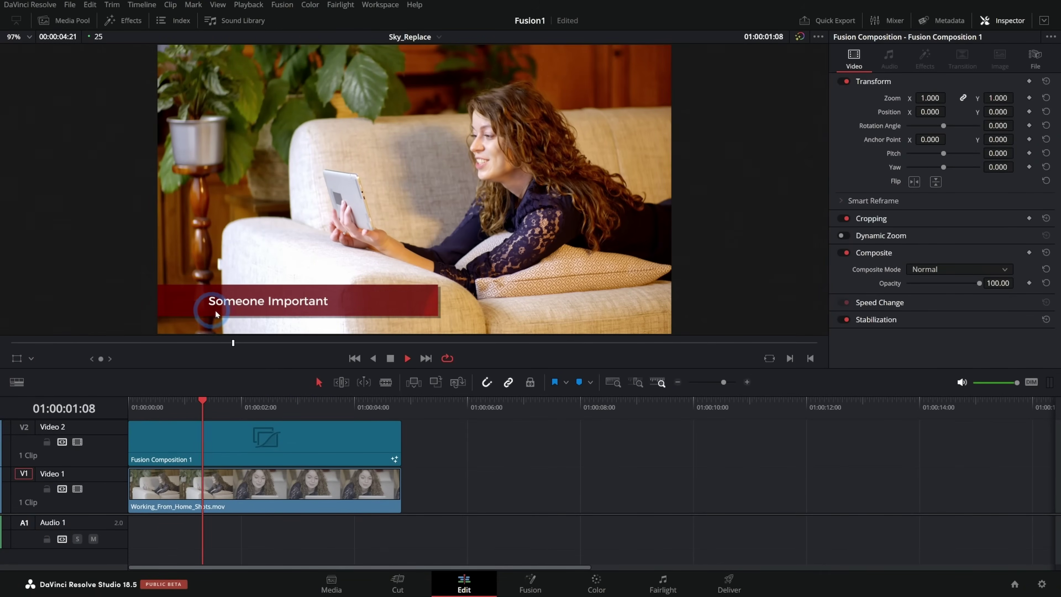
Create a new 5-second Fusion Composition in the Lower Third bin
key(space)
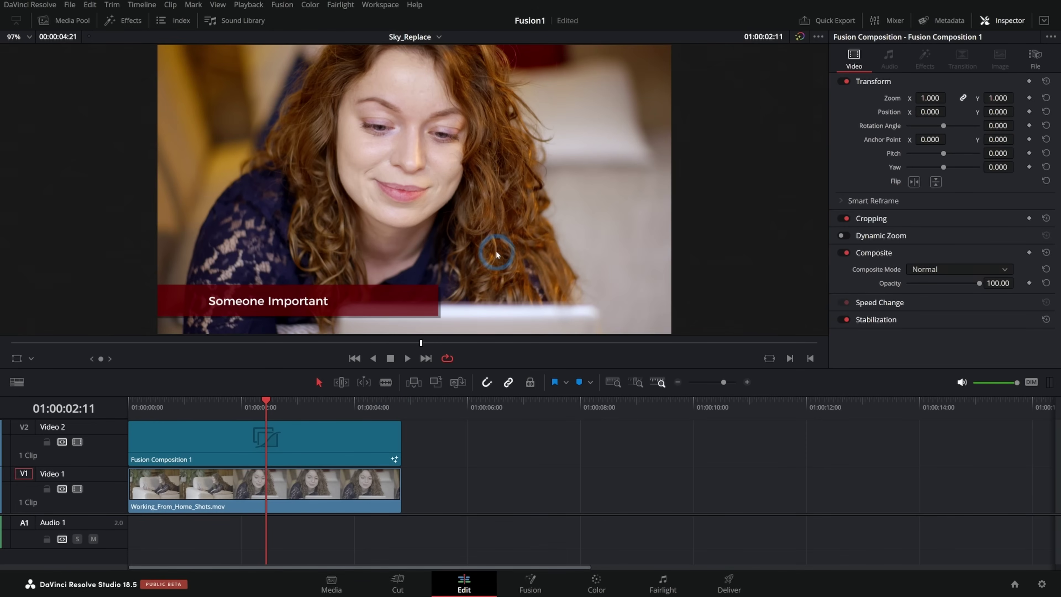
click(72, 23)
click(138, 95)
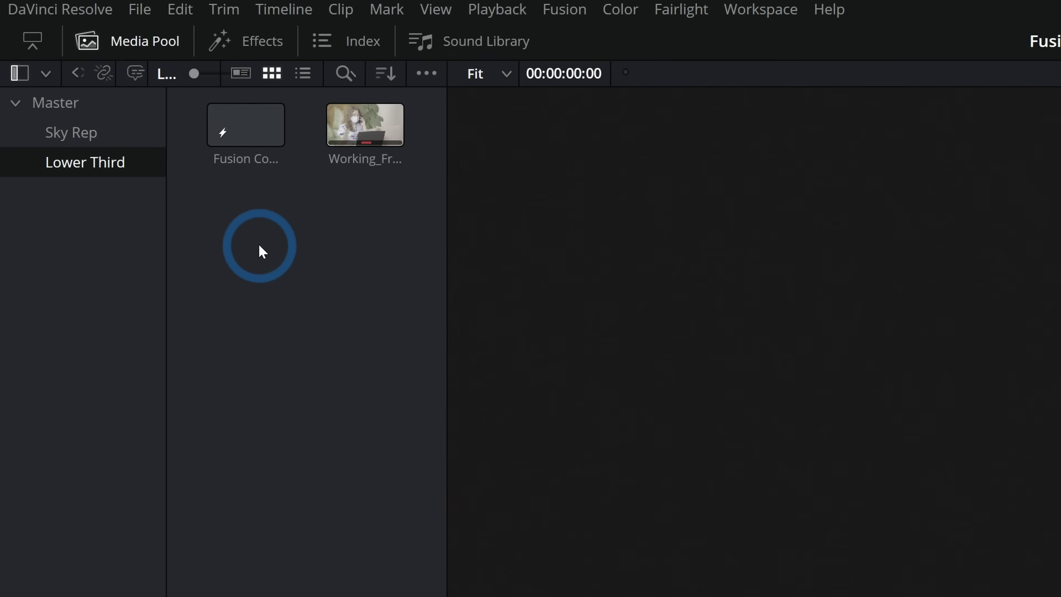
right_click(262, 251)
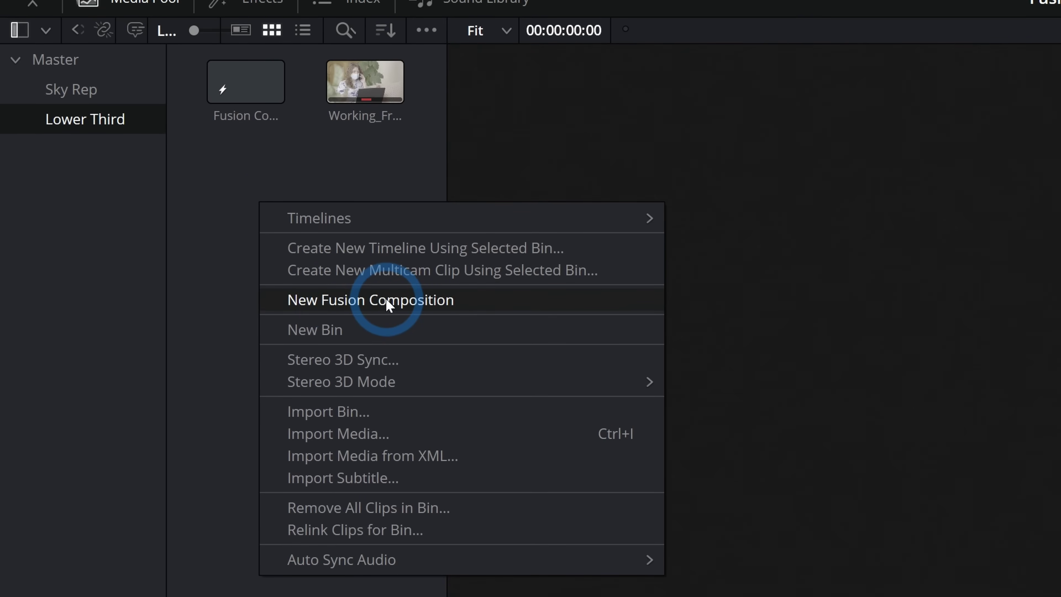
click(388, 304)
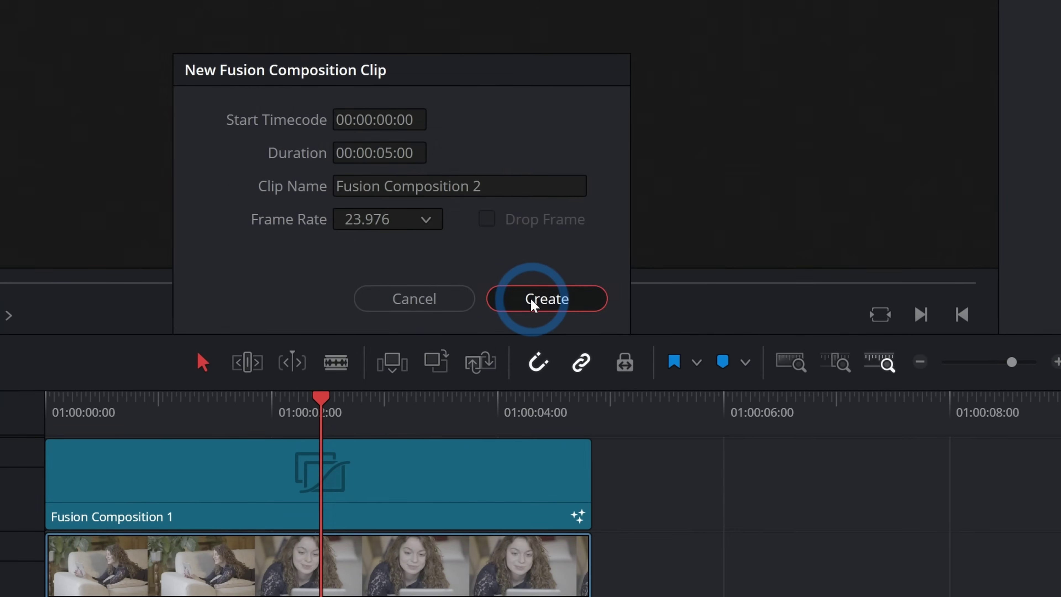
click(533, 301)
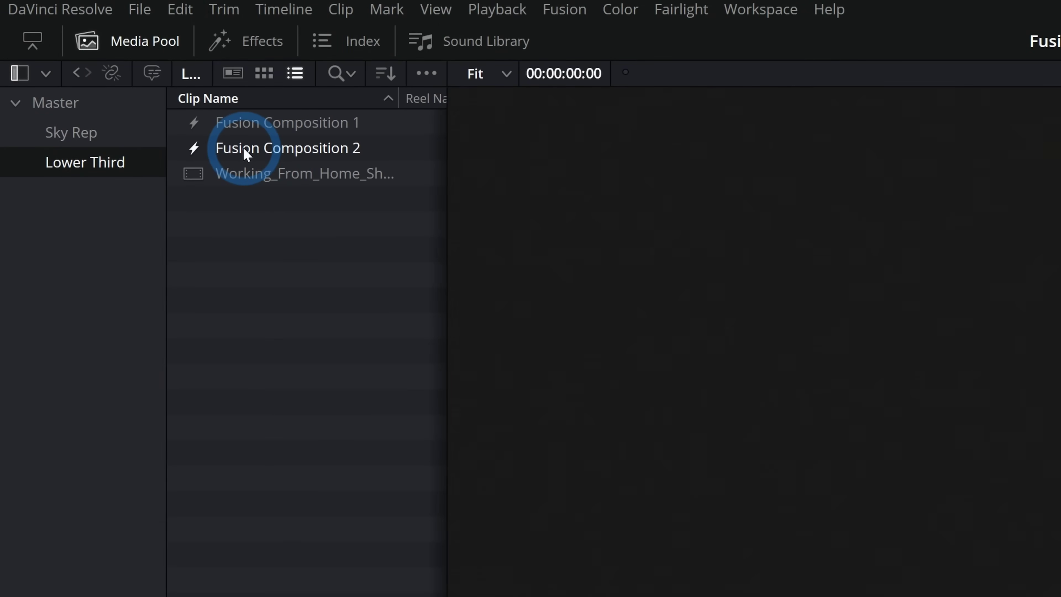
Place Fusion Composition 1 on V2 above the footage, trimmed to start about one second in
click(340, 290)
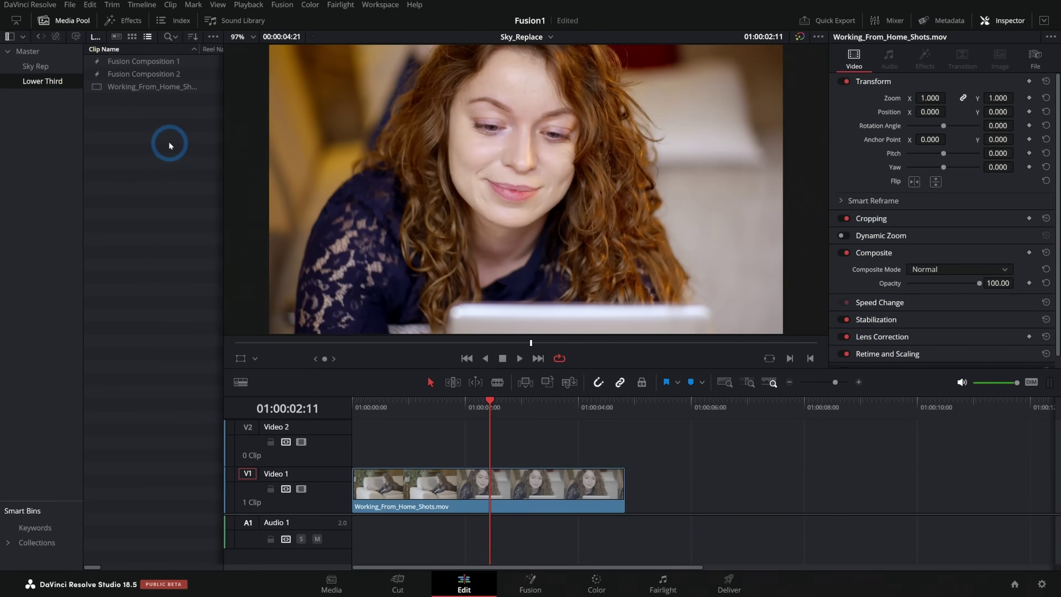
click(536, 479)
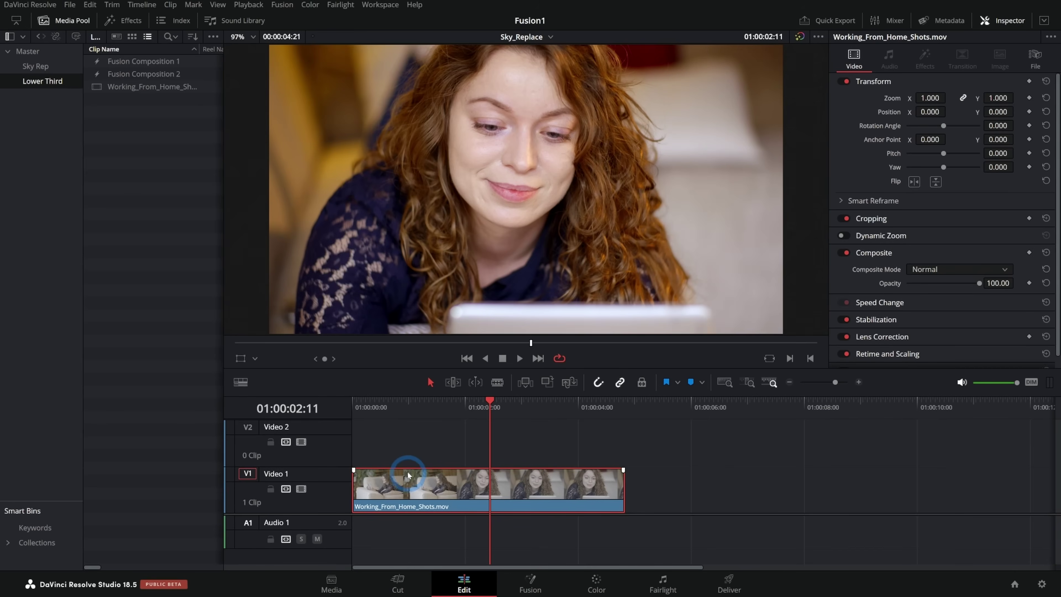
drag(141, 65, 441, 453)
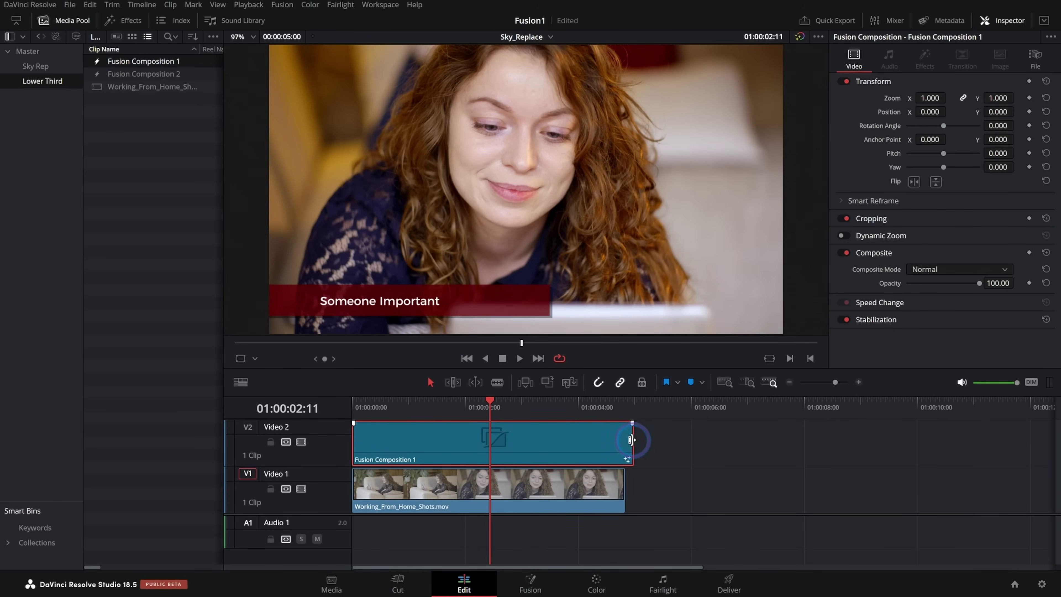
mouse_move(631, 439)
mouse_down()
mouse_move(569, 440)
mouse_move(611, 442)
mouse_up()
Play back the timeline and toggle V2 off and on to compare the lower third
key(space)
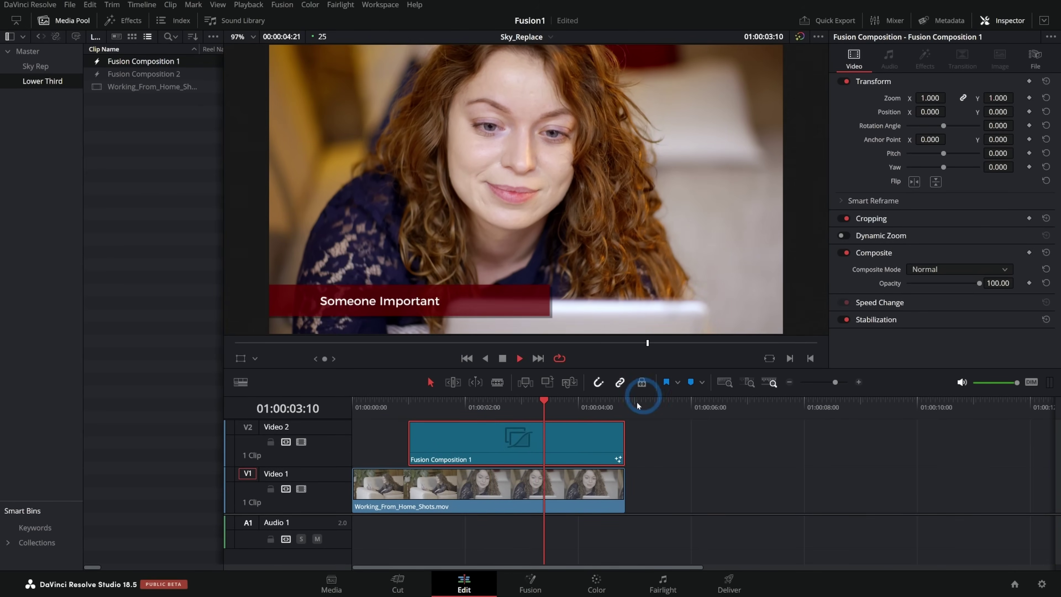
click(506, 455)
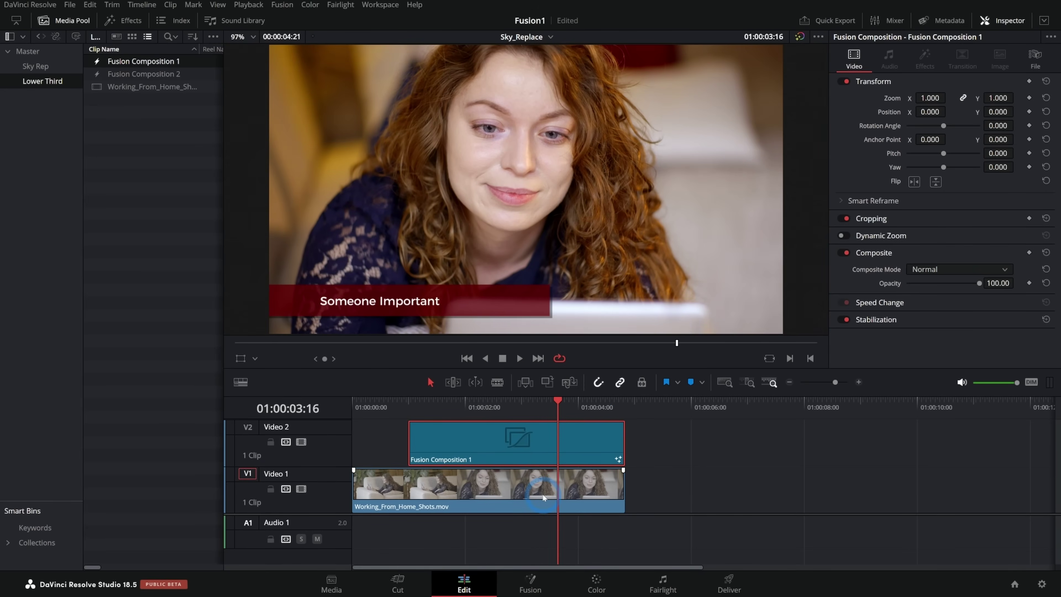
click(301, 442)
click(301, 443)
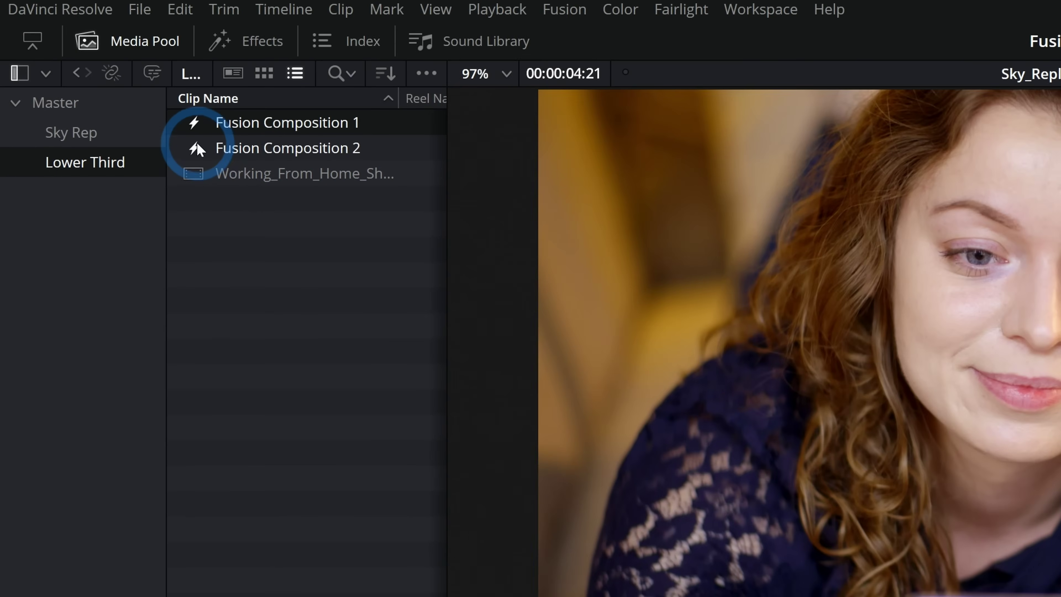
Open Fusion Composition 2 on the Fusion page and move MediaOut1 further right
click(196, 144)
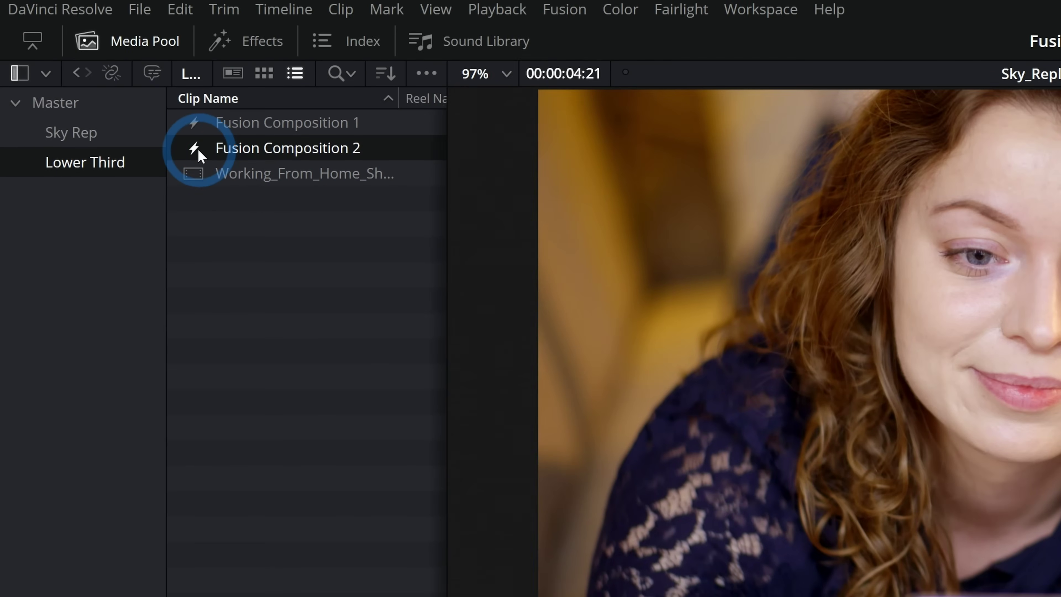
double_click(198, 148)
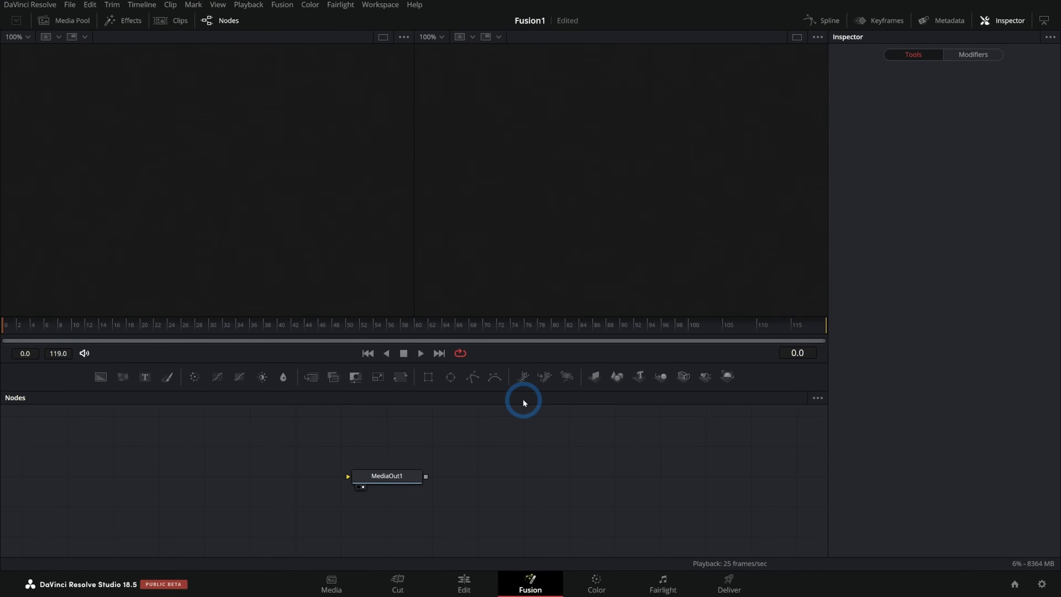
drag(392, 475, 552, 483)
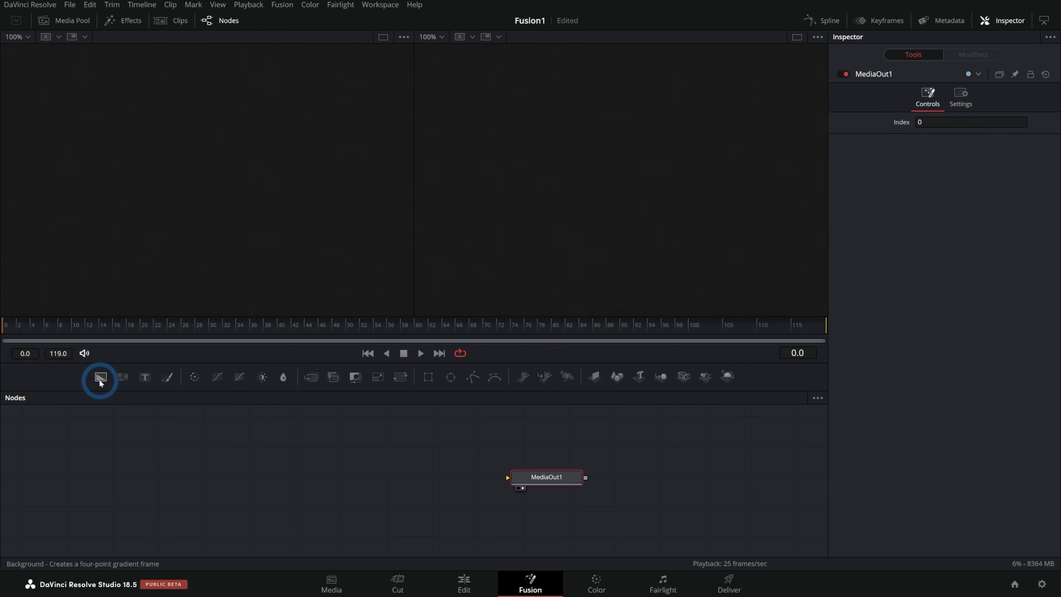
Add a Background1 node wired into MediaOut1 with its Alpha set to 0
drag(100, 379, 214, 449)
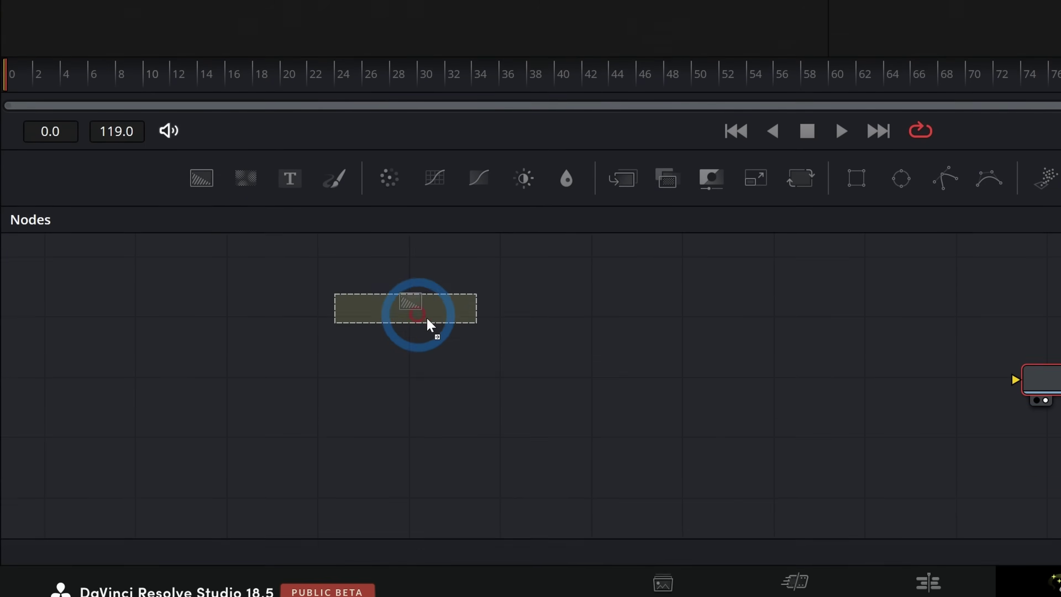
drag(431, 325, 615, 383)
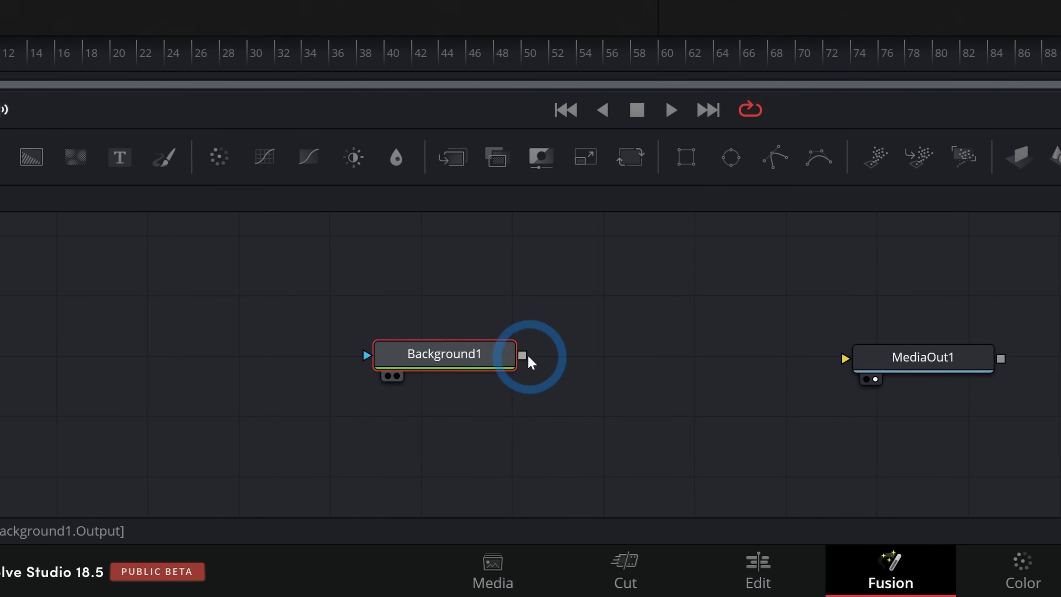
drag(532, 356, 895, 401)
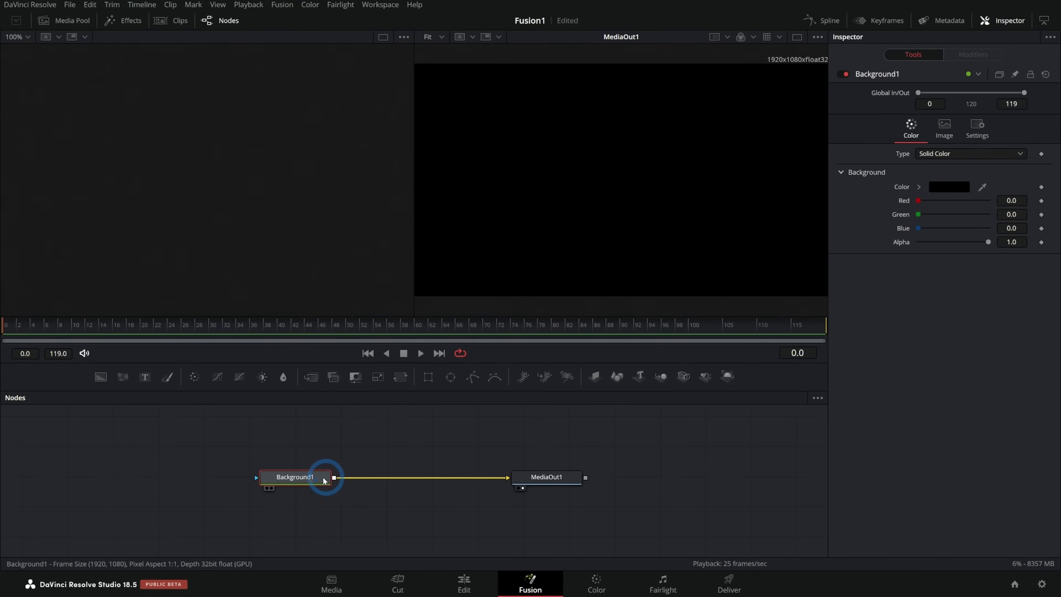
click(649, 429)
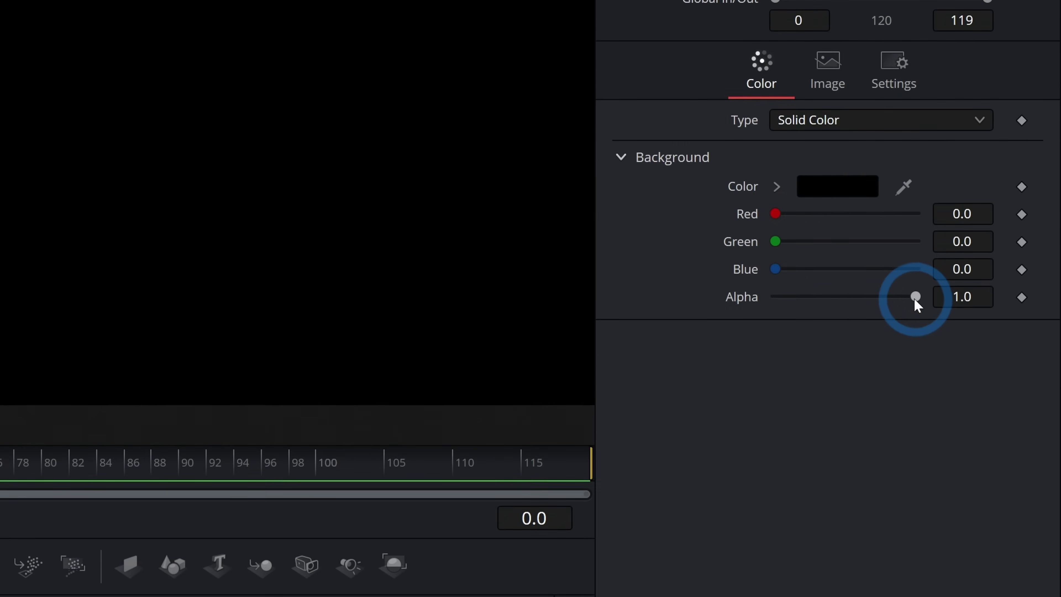
drag(915, 297, 710, 302)
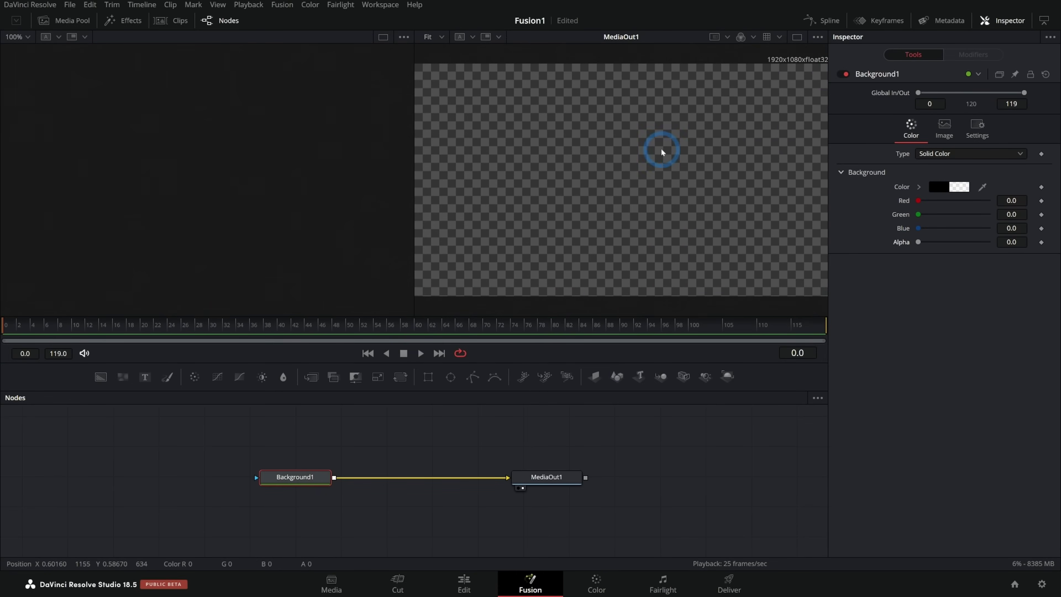
scroll(509, 454, up, 2)
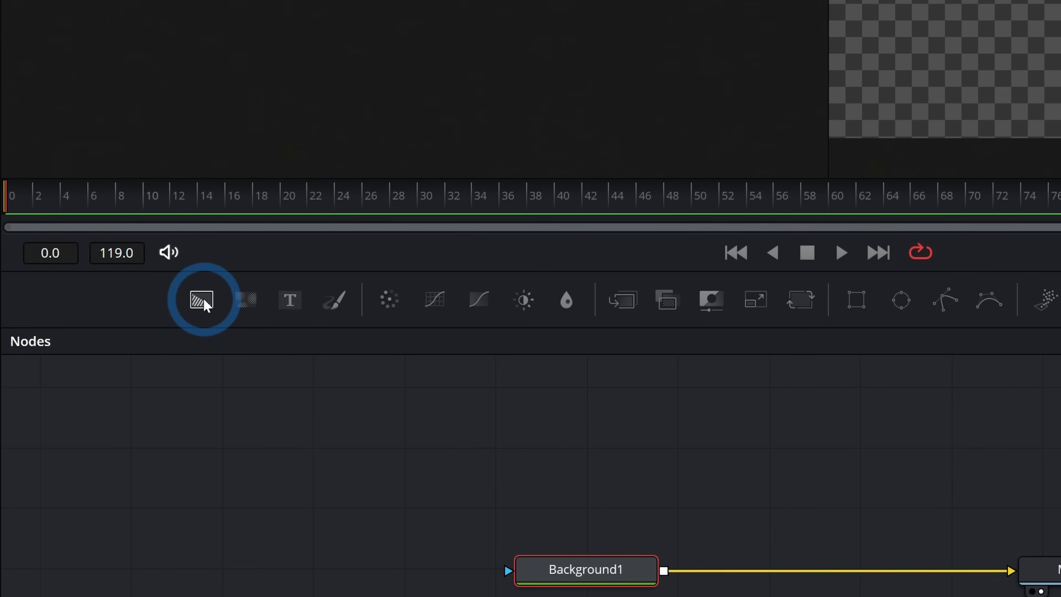
Add a Background2 node, view it, and set its colour to purple with the HSV picker
click(101, 379)
drag(204, 301, 780, 485)
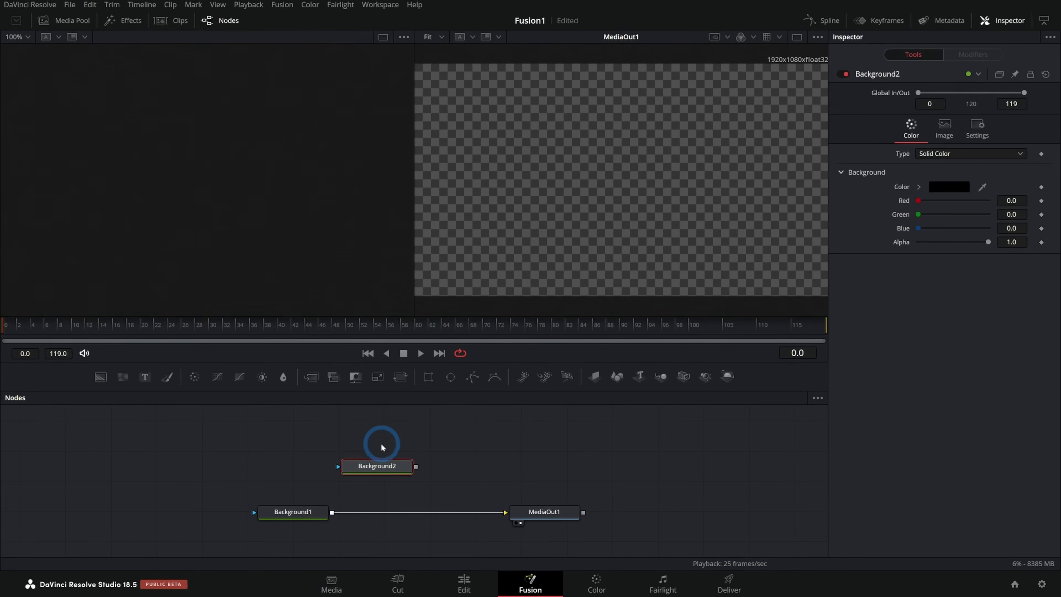
key(1)
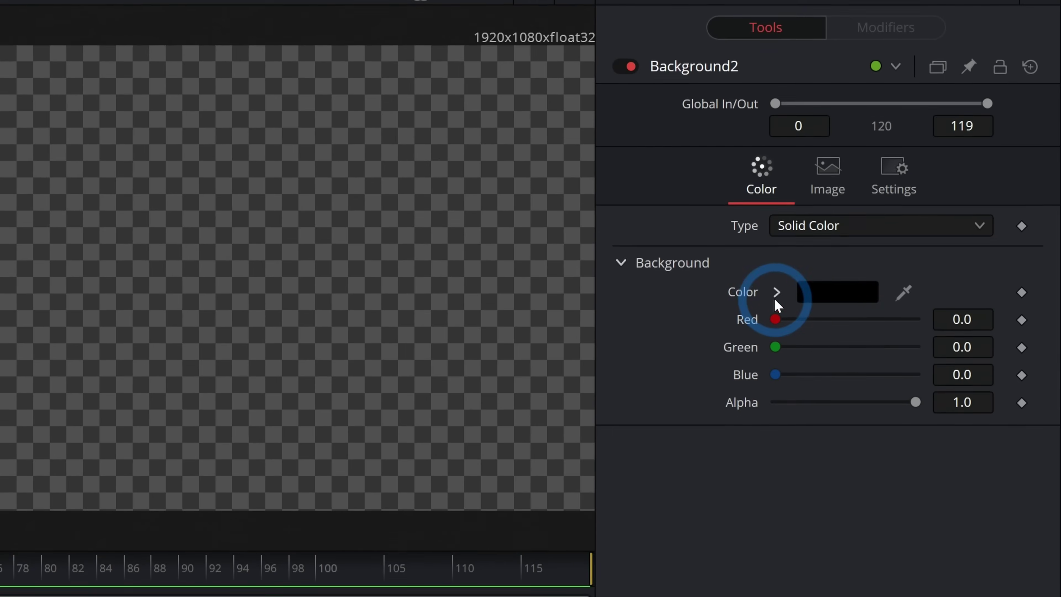
click(919, 186)
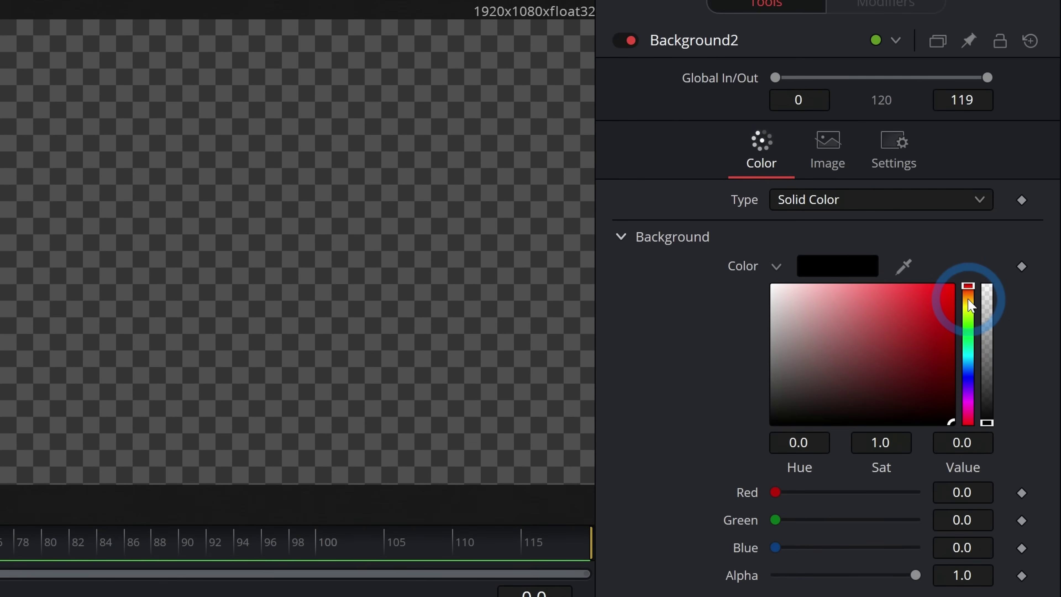
click(968, 341)
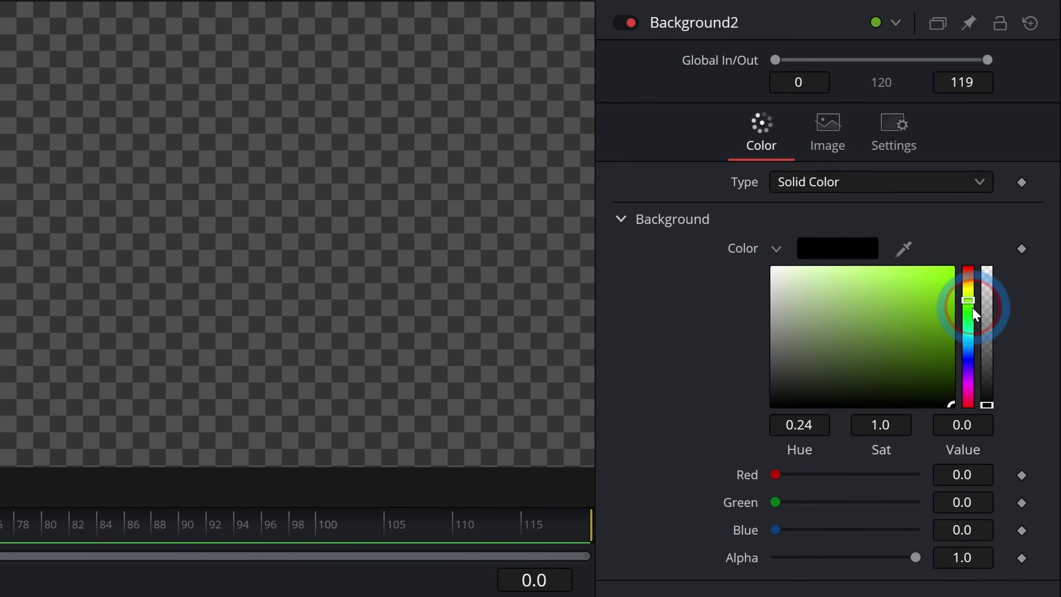
drag(973, 310, 967, 373)
click(922, 334)
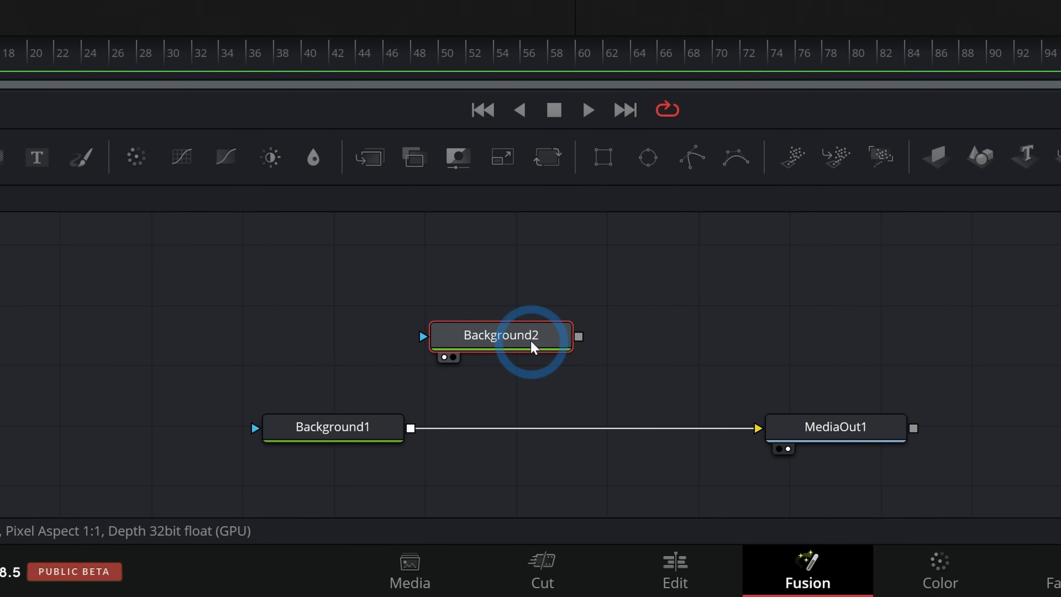
Rename the Background2 node to 'Purple'
key(F2)
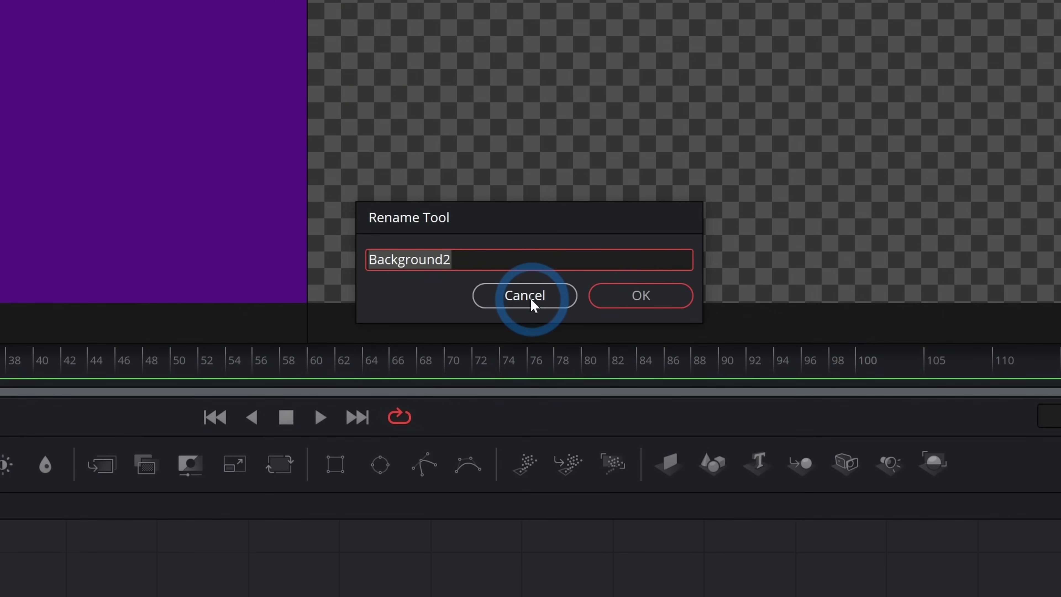
text(Purple)
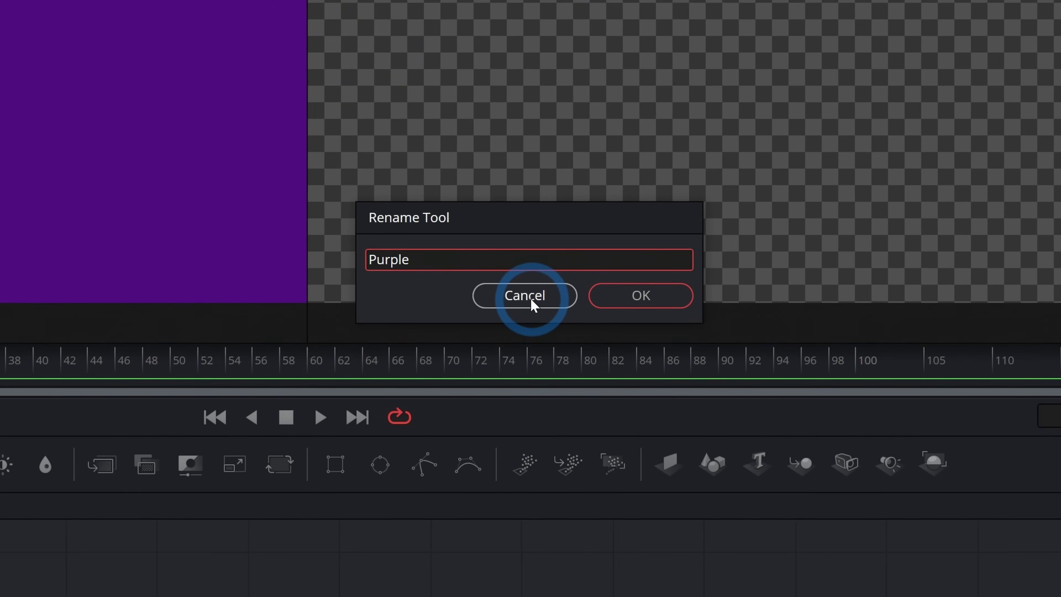
key(Return)
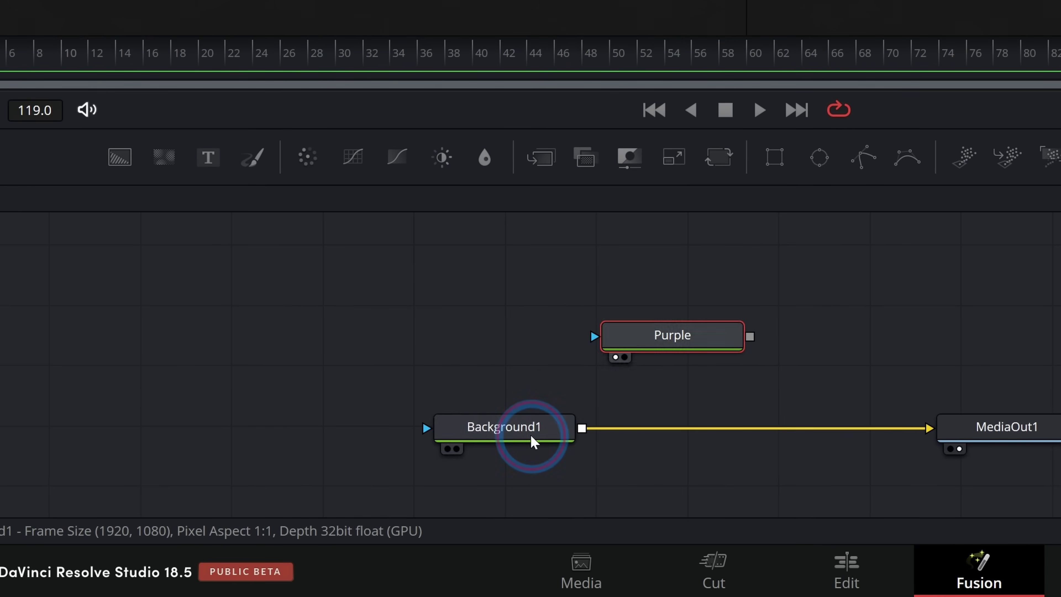
click(532, 442)
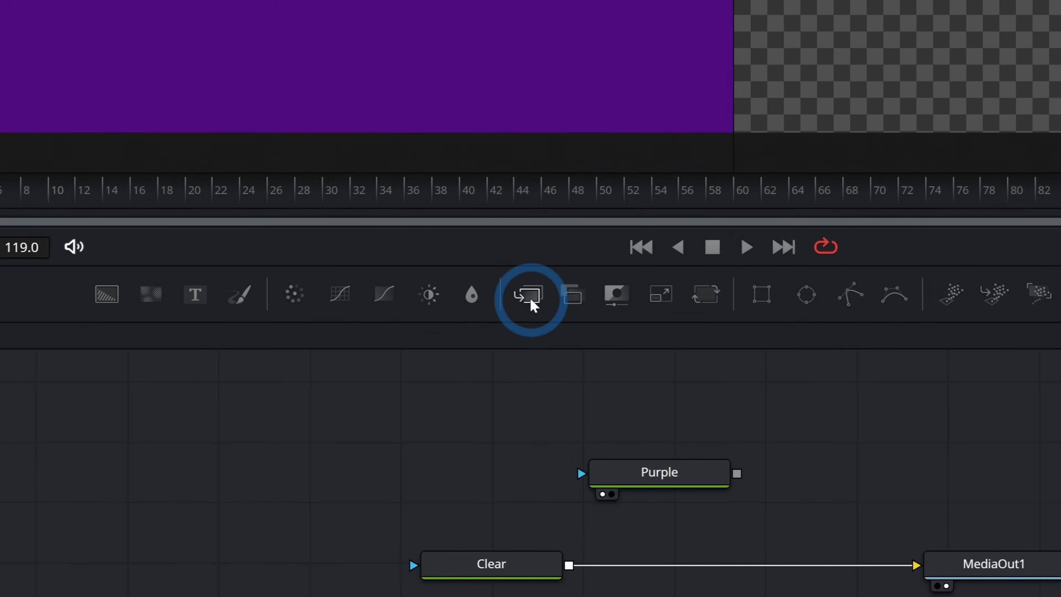
Merge Purple over Clear through Merge1 into MediaOut1, with Purple placed directly above Merge1
drag(299, 191, 385, 279)
drag(555, 323, 682, 521)
drag(533, 340, 531, 412)
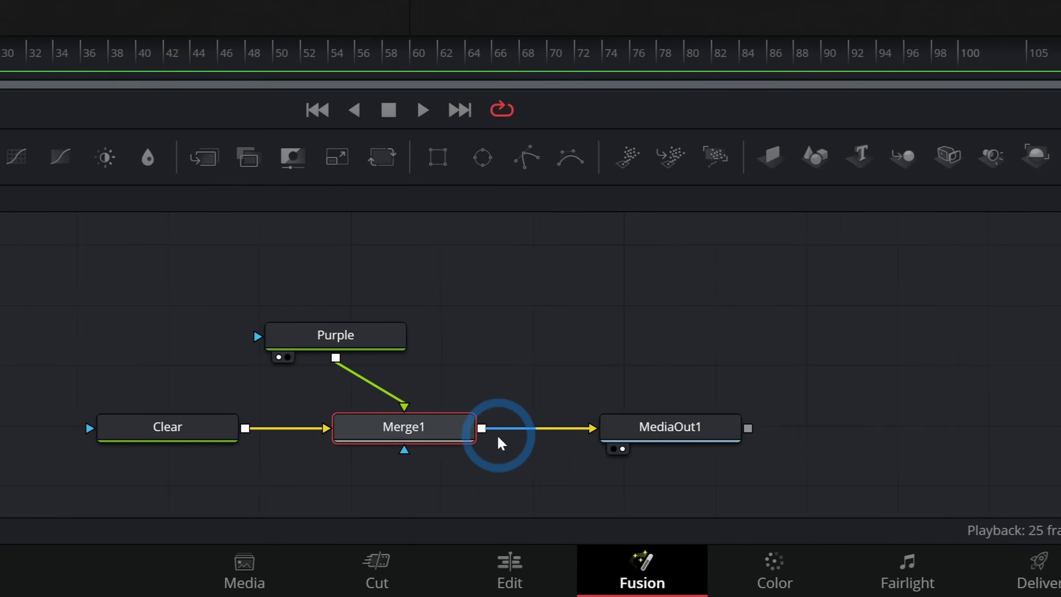
key(Delete)
drag(533, 339, 381, 433)
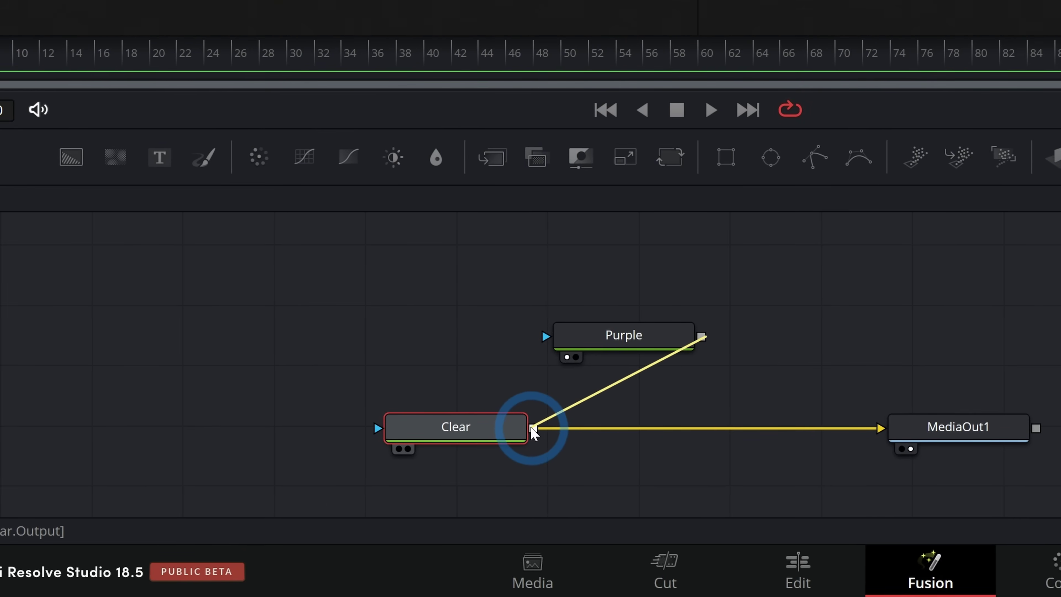
drag(533, 433, 532, 432)
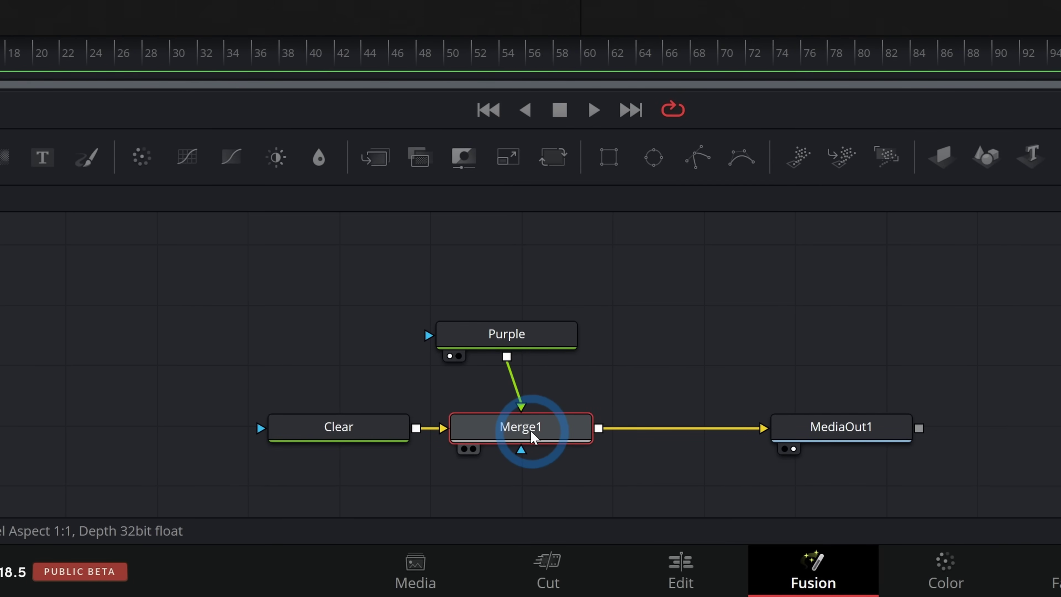
drag(533, 338, 547, 325)
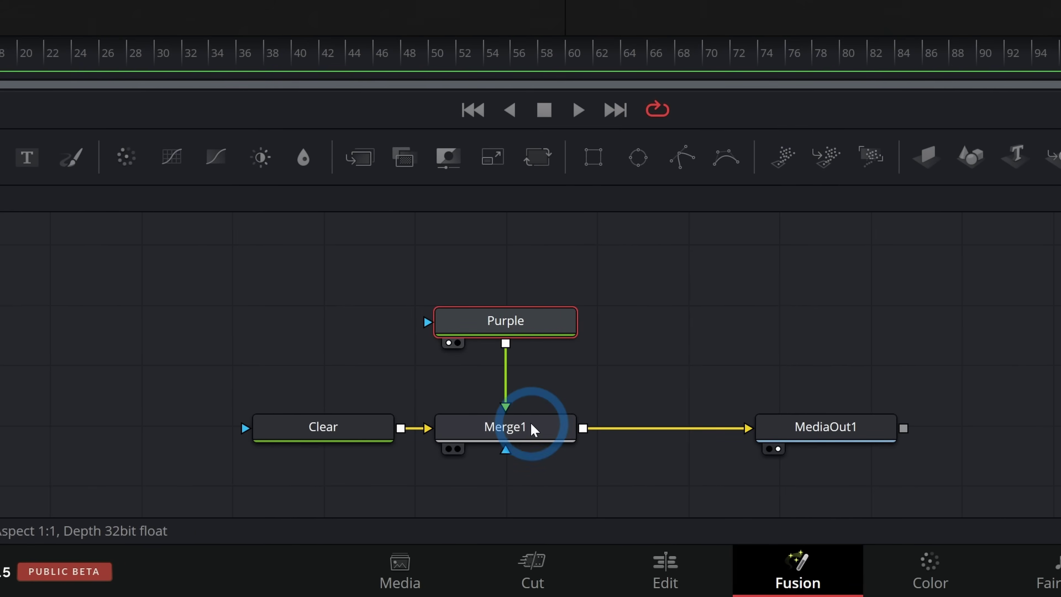
click(378, 427)
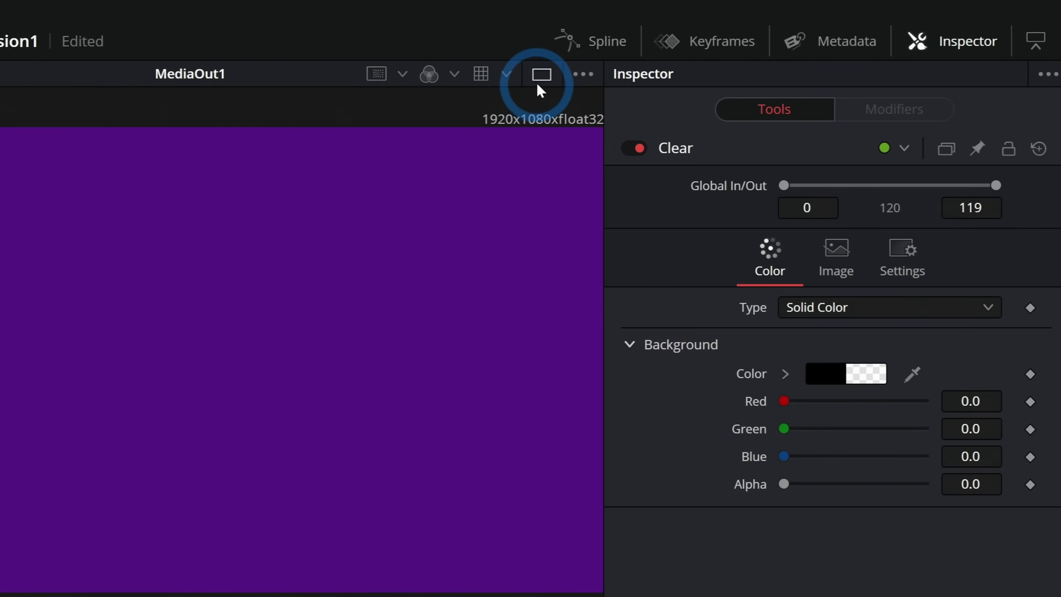
Switch to a single-viewer layout and select the Purple node
click(535, 83)
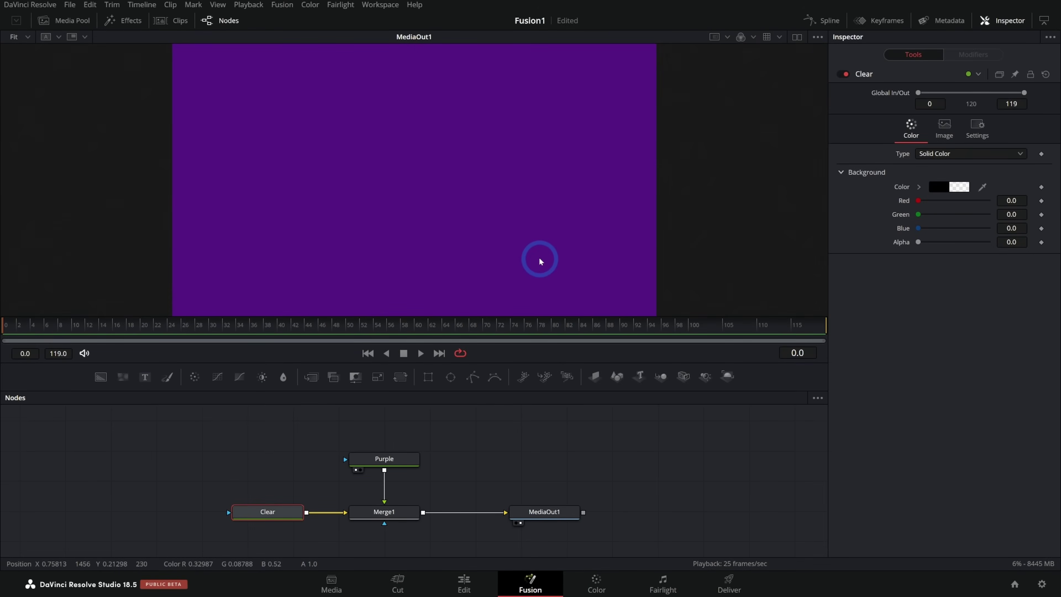
click(391, 460)
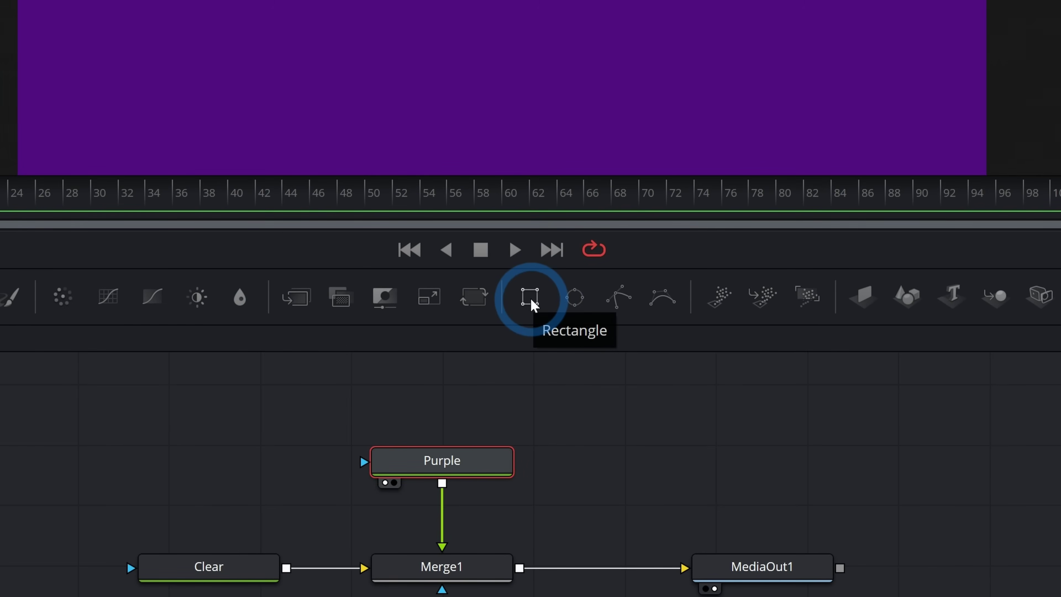
Add a Rectangle1 node connected as Purple's effect mask
mouse_move(530, 297)
mouse_down()
mouse_move(516, 361)
mouse_move(435, 412)
mouse_move(529, 302)
mouse_up()
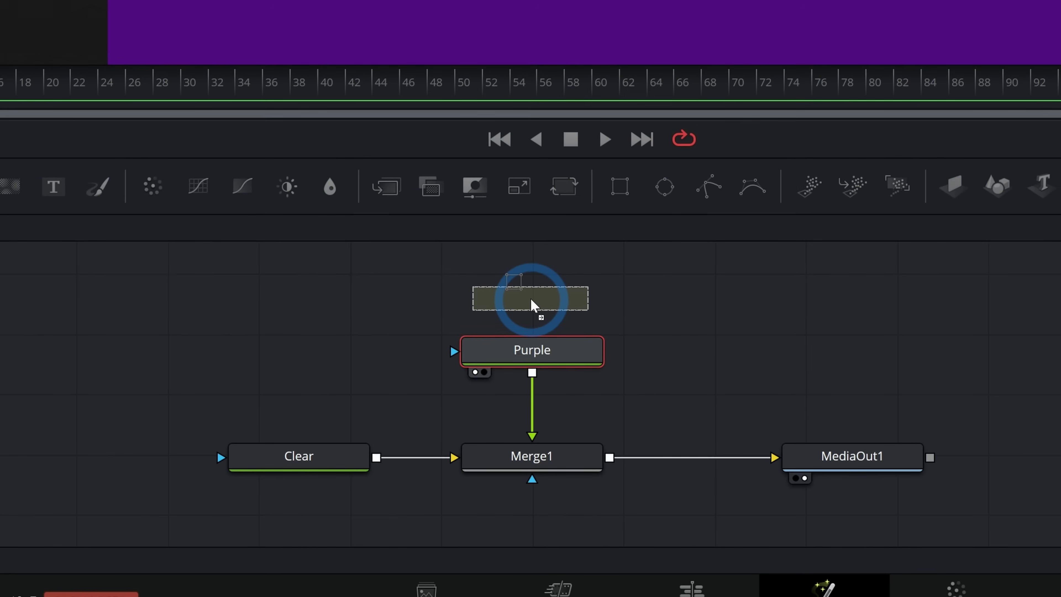
drag(595, 300, 612, 278)
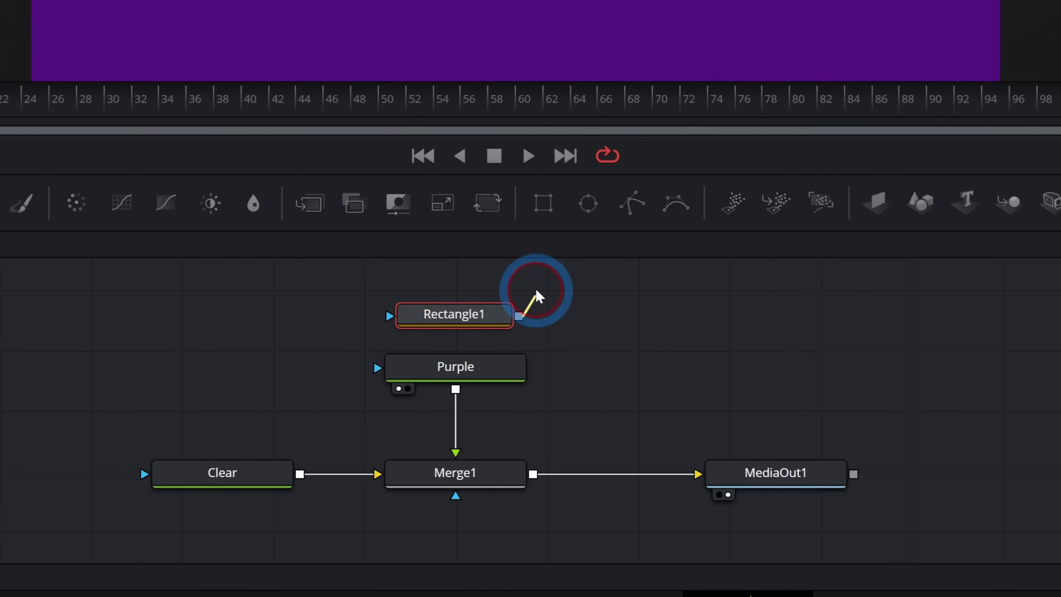
drag(536, 295, 533, 330)
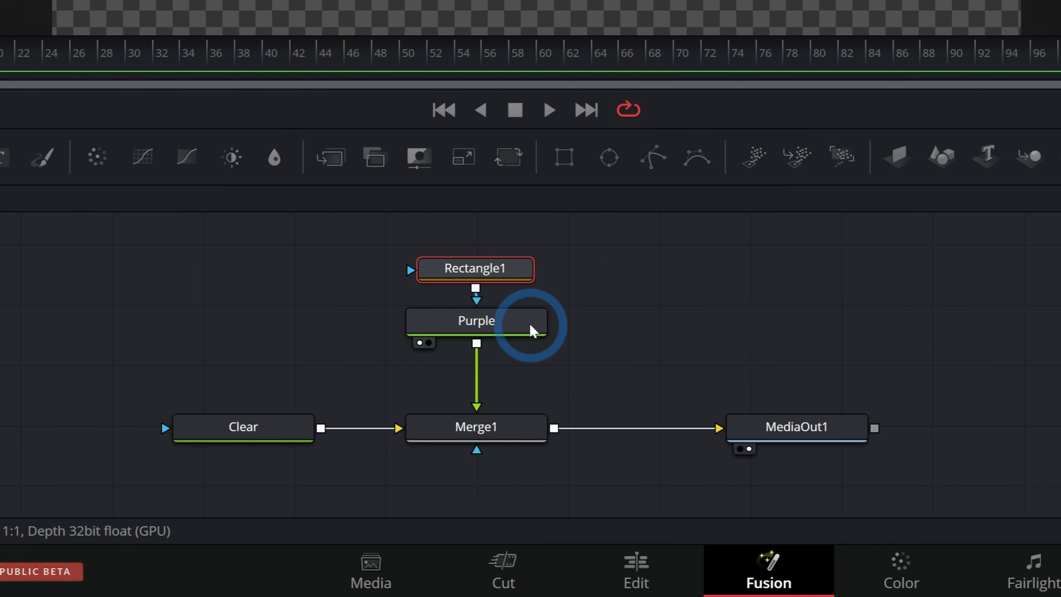
click(502, 330)
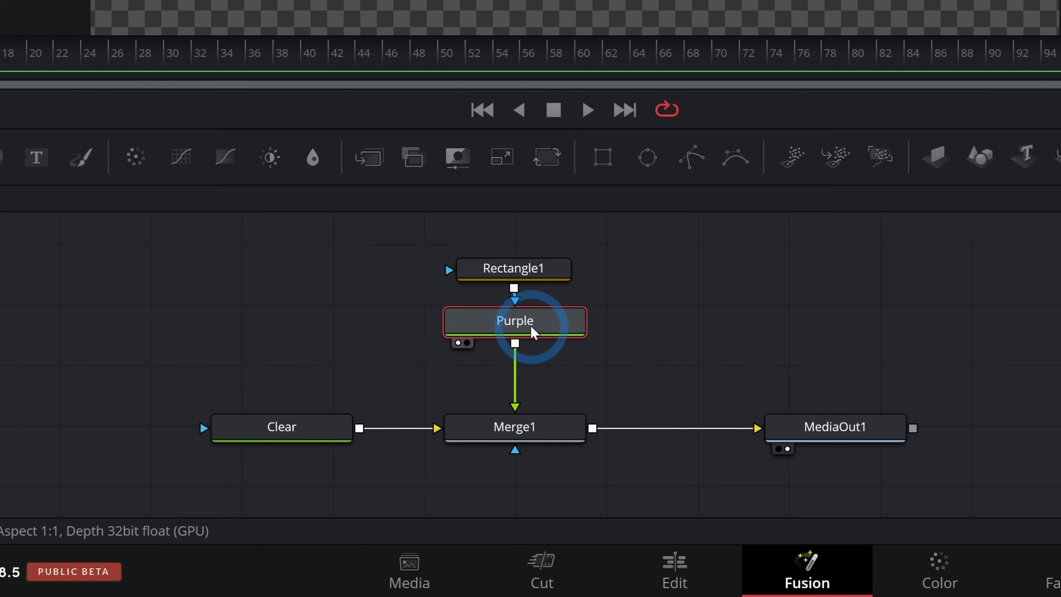
Shape the rectangle into a low bar at bottom left, 0.575 wide and 0.123 high
click(542, 273)
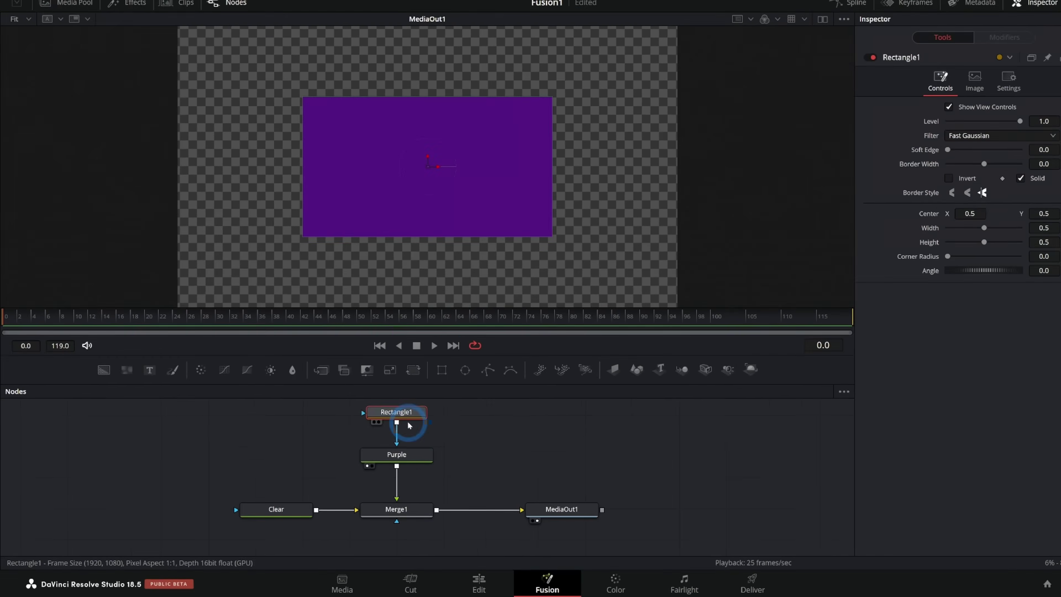
drag(467, 228, 518, 112)
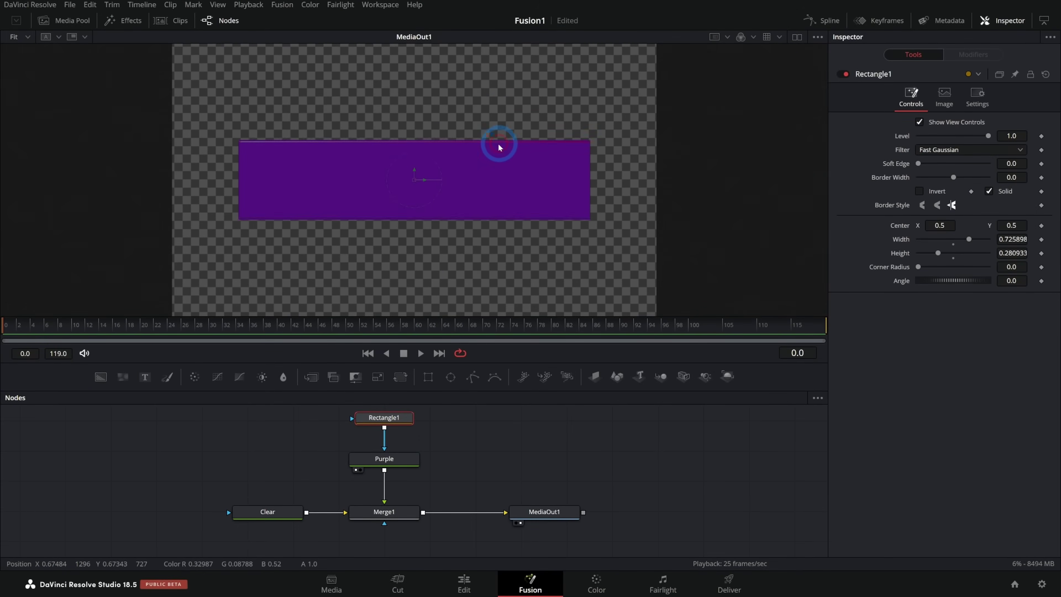
drag(499, 147, 497, 157)
drag(415, 183, 212, 288)
drag(386, 260, 428, 213)
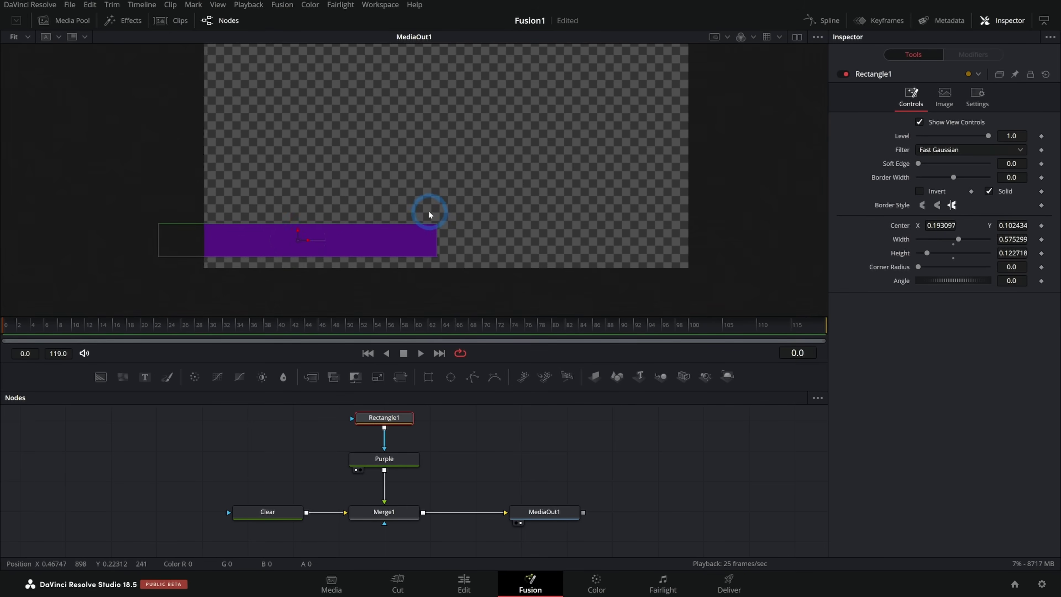
drag(298, 253, 304, 237)
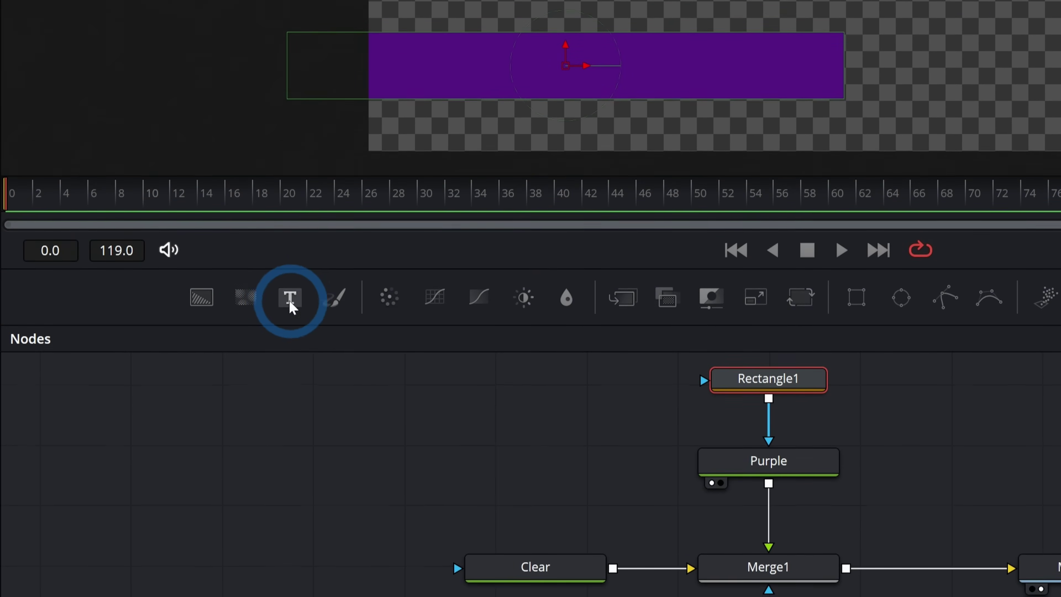
Add a Text1 node and move MediaOut1 further right to make room
drag(292, 304, 977, 467)
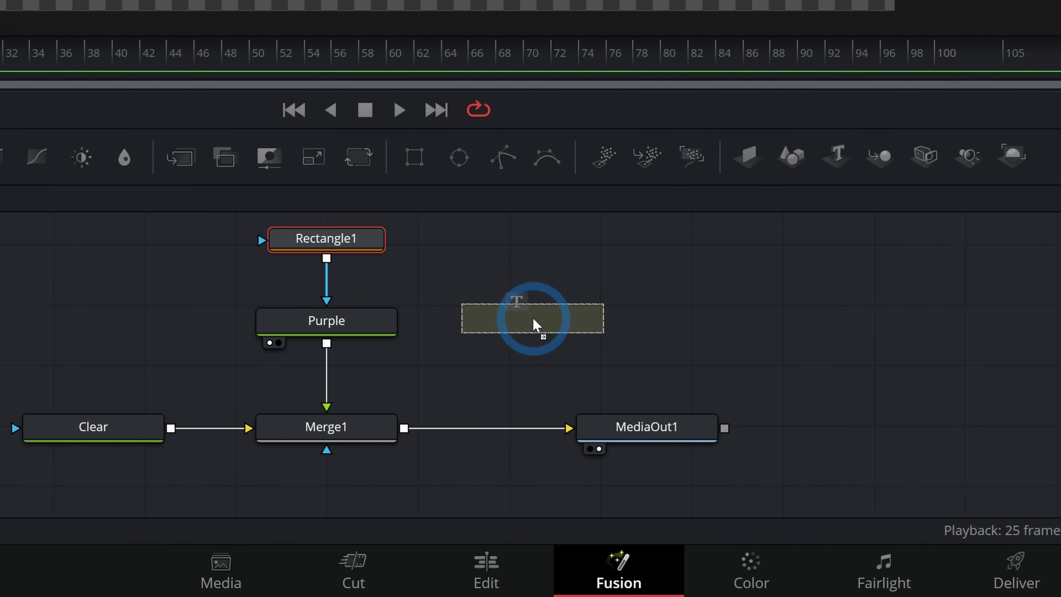
drag(535, 324, 535, 325)
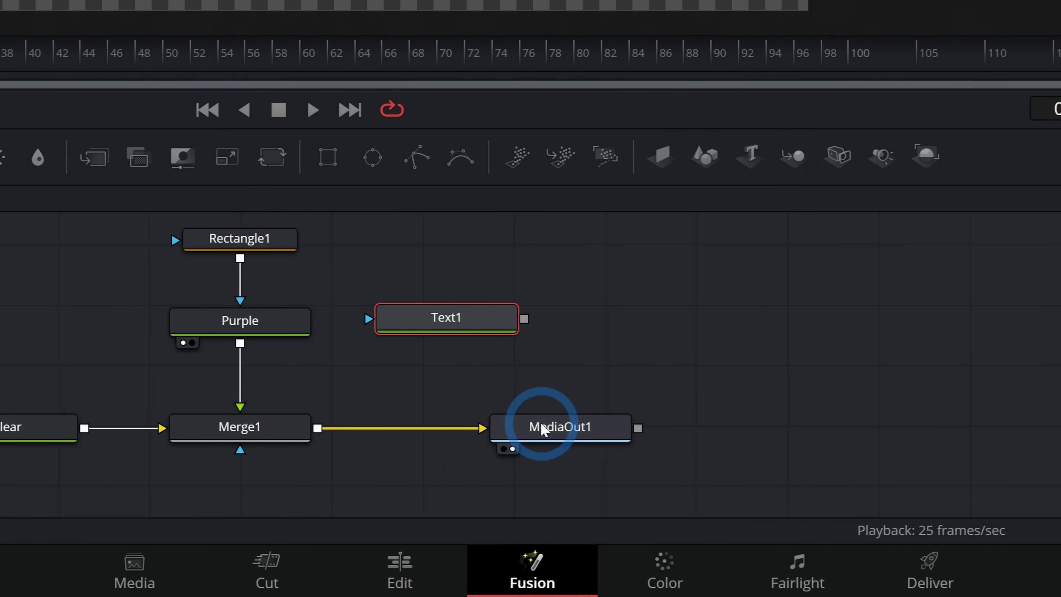
click(654, 429)
drag(560, 428, 607, 428)
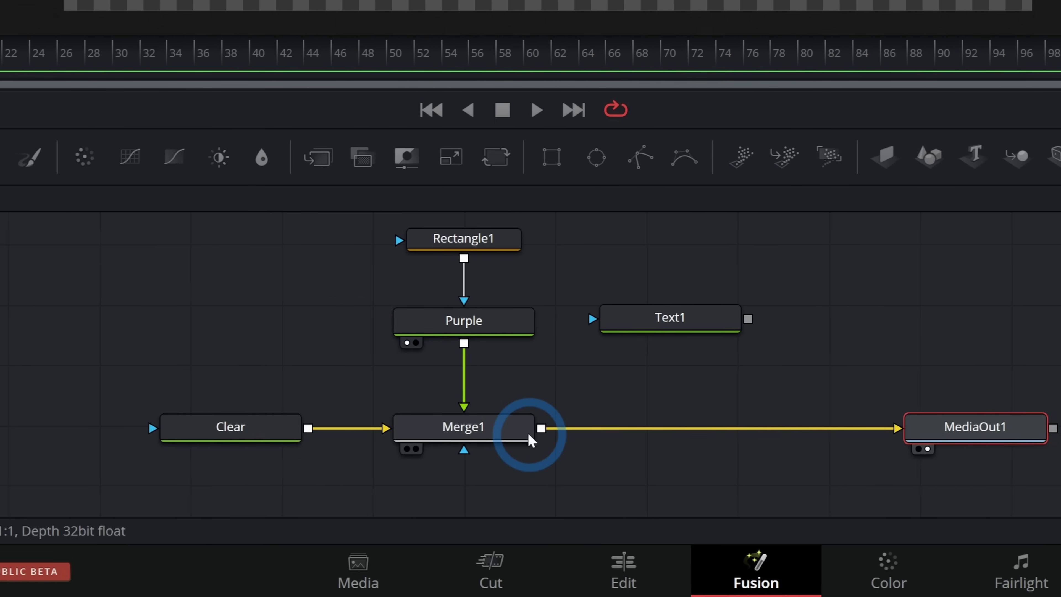
Merge Text1 into the chain through a new Merge2 between Merge1 and MediaOut1
drag(749, 320, 809, 341)
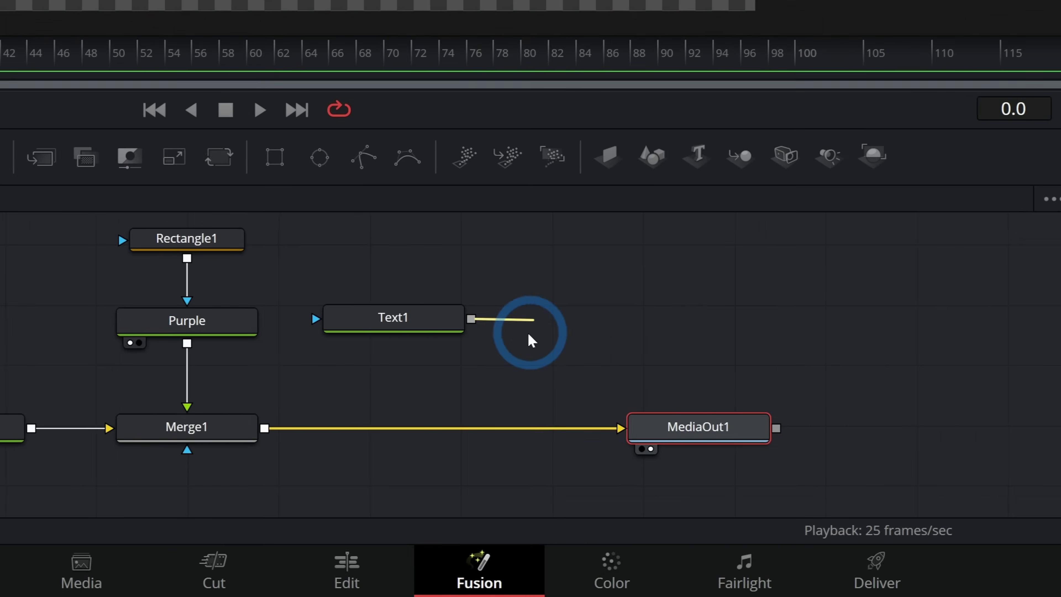
drag(530, 338, 268, 437)
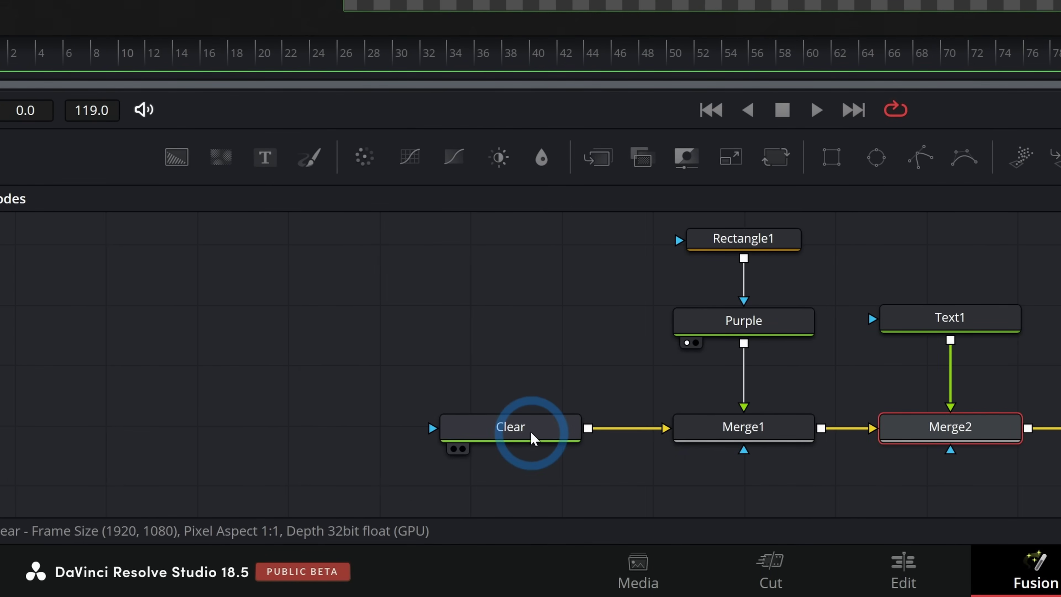
click(277, 516)
click(742, 428)
click(950, 427)
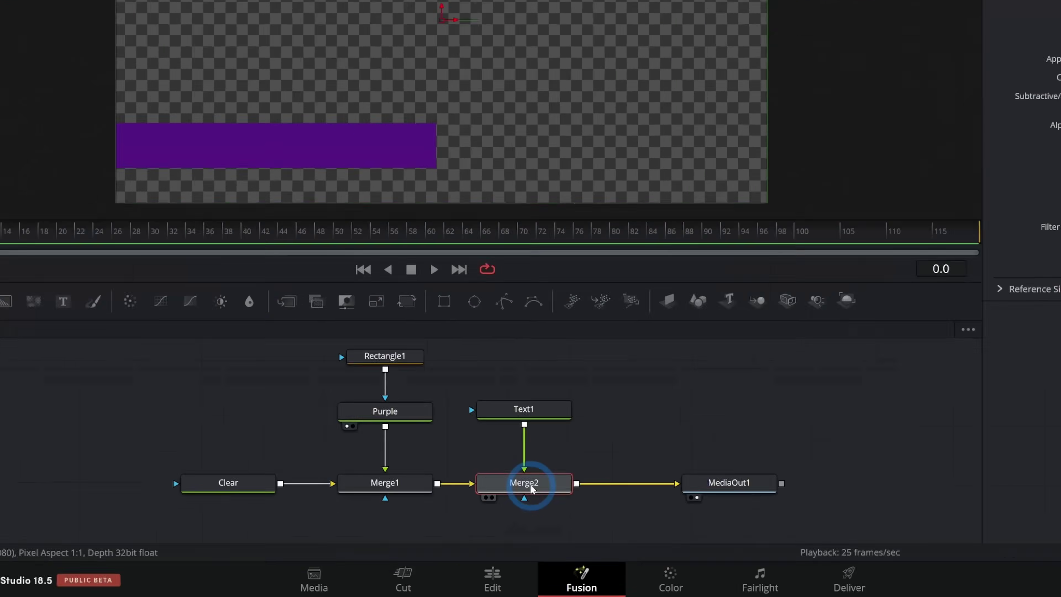
click(332, 112)
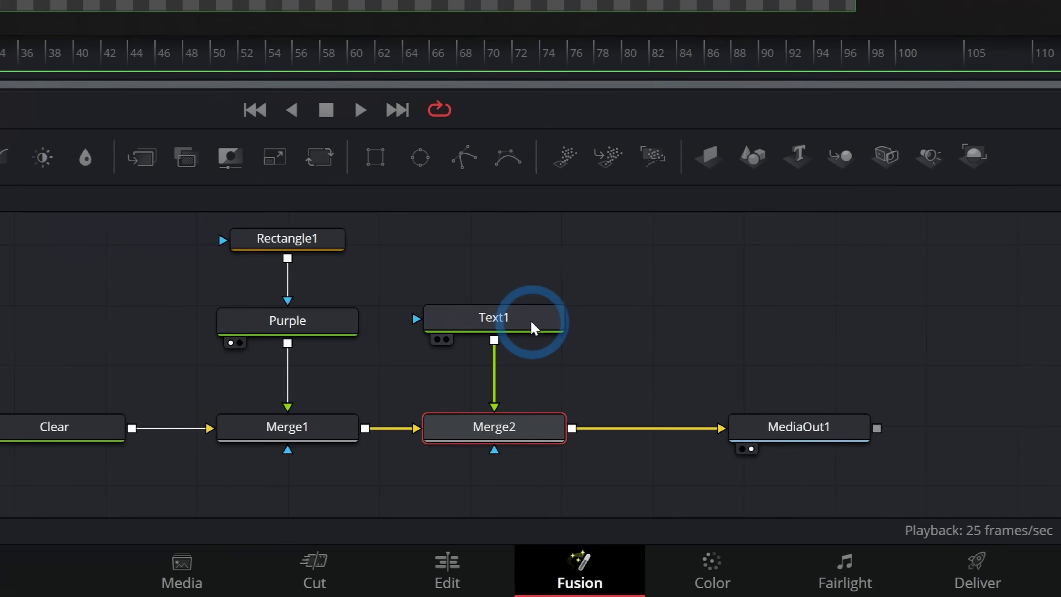
Enter 'SOME TEXT' in Text1 and move it onto the bar's left end (X 0.151, Y 0.155)
click(506, 461)
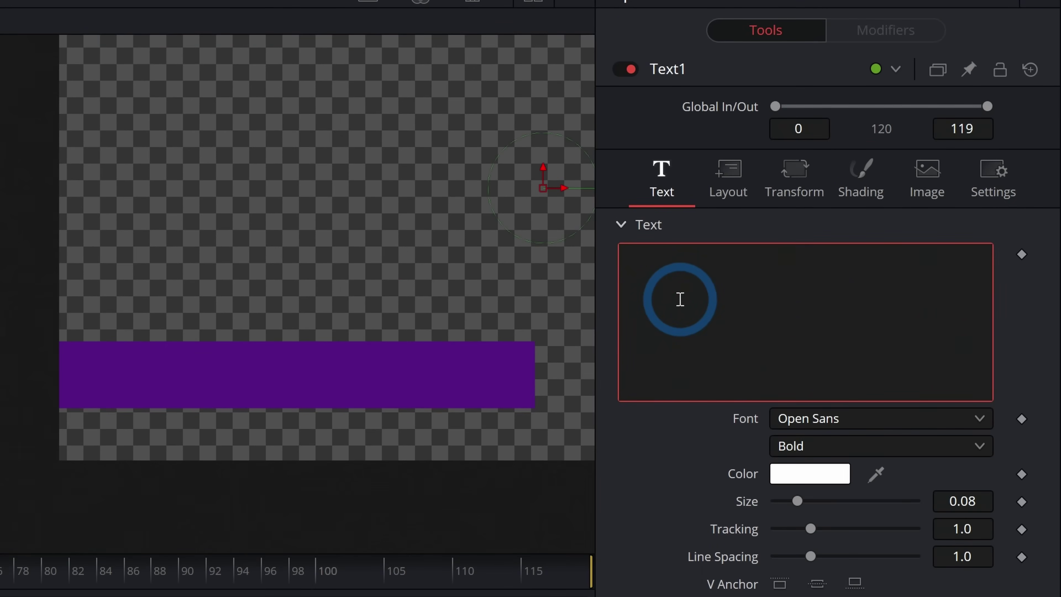
text(SOME TEXT)
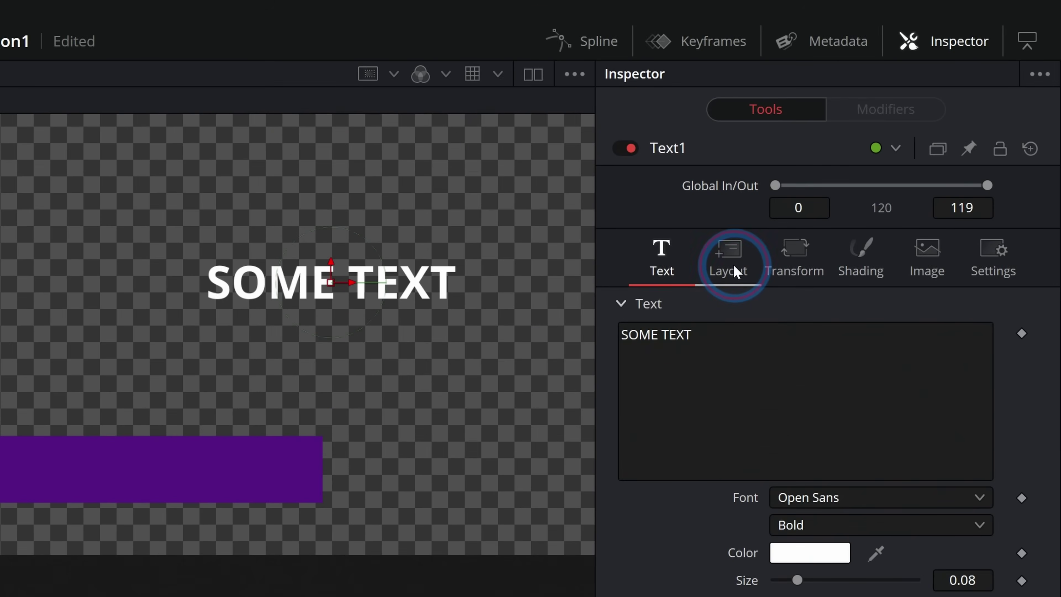
click(897, 133)
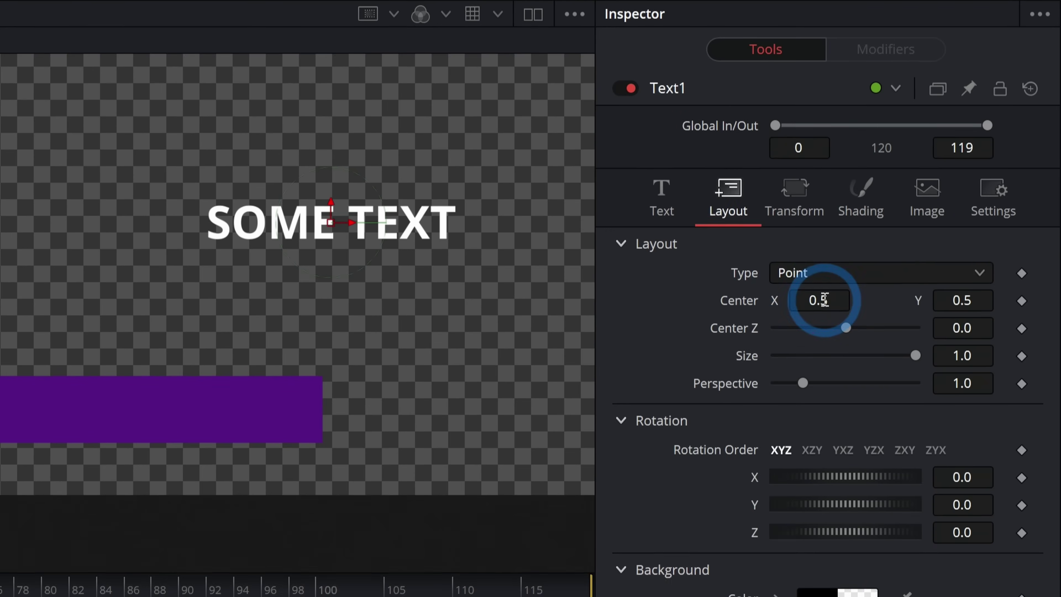
drag(819, 360, 808, 360)
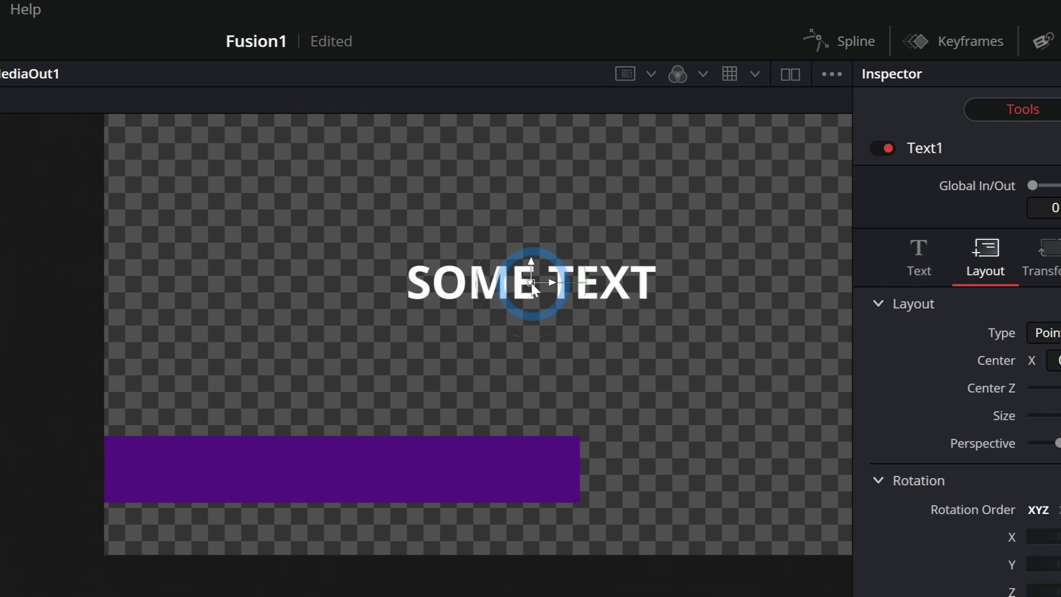
drag(523, 284, 228, 477)
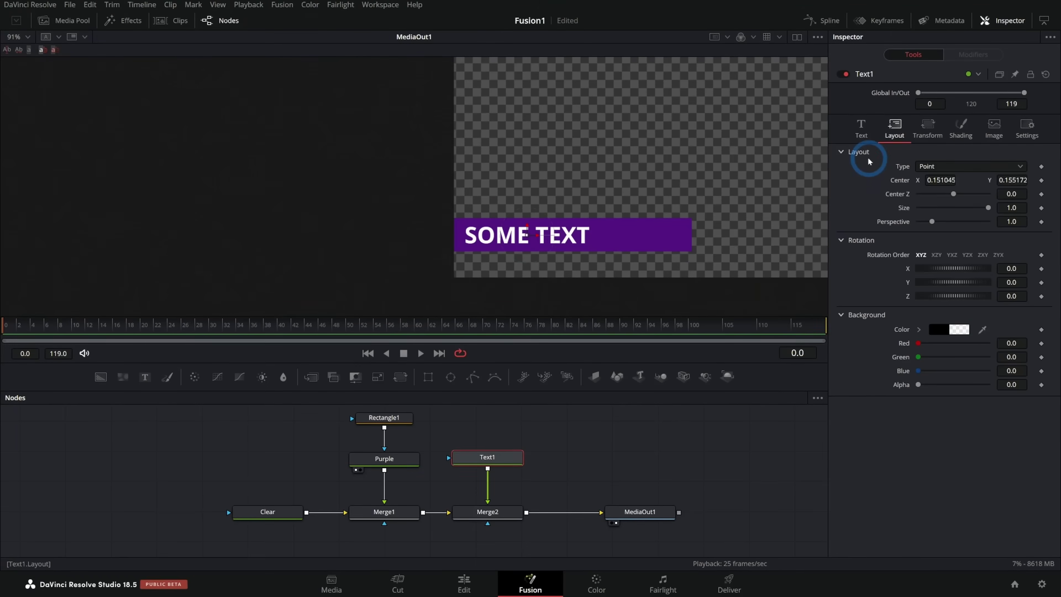
click(865, 154)
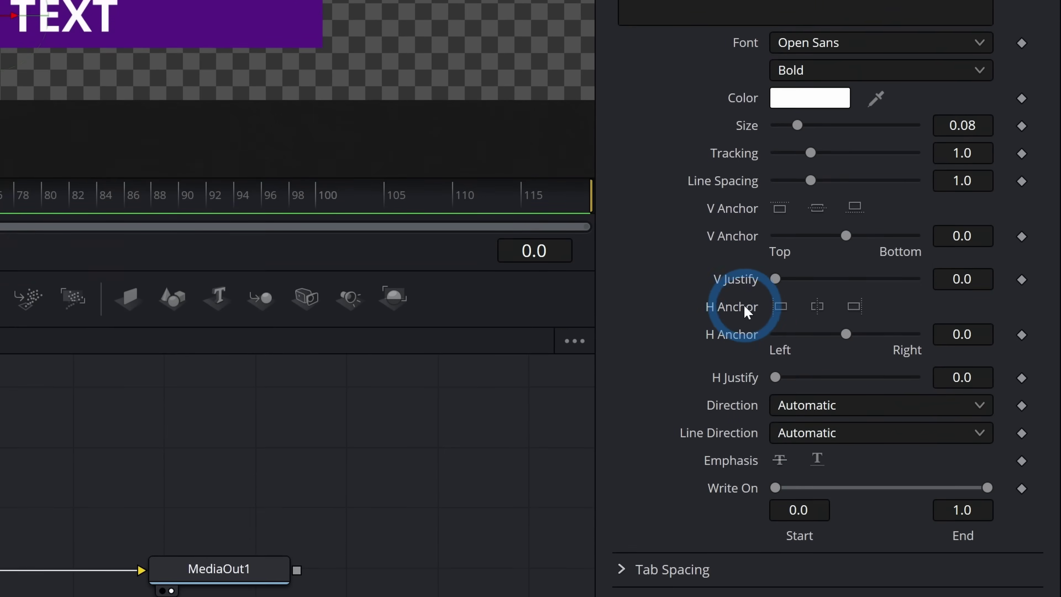
Set SOME TEXT's horizontal anchor to Left and position it just inside the bar, using safe-area guides
click(783, 300)
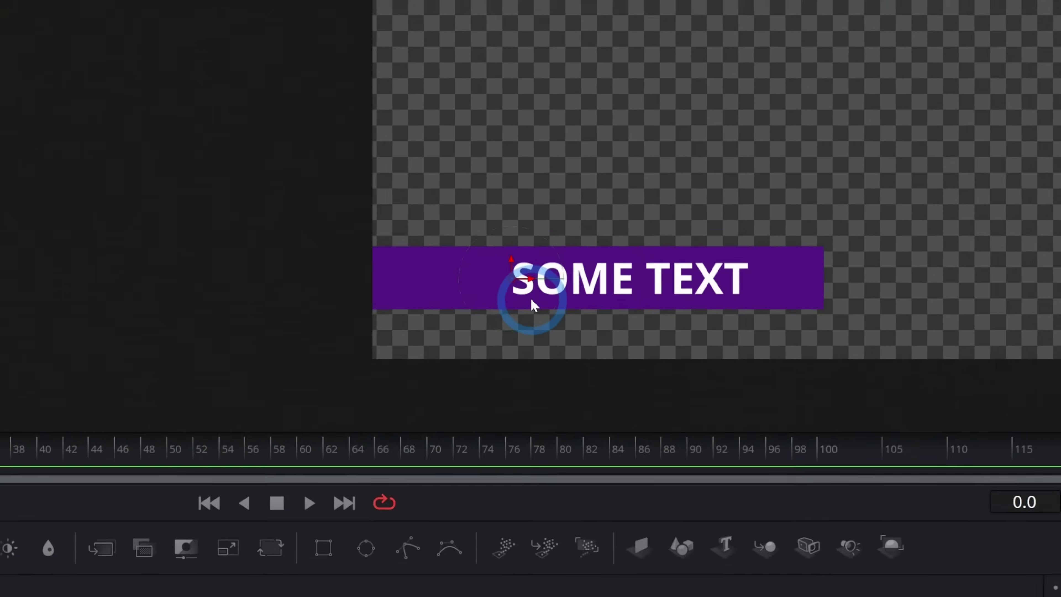
drag(538, 247, 476, 237)
drag(535, 303, 549, 303)
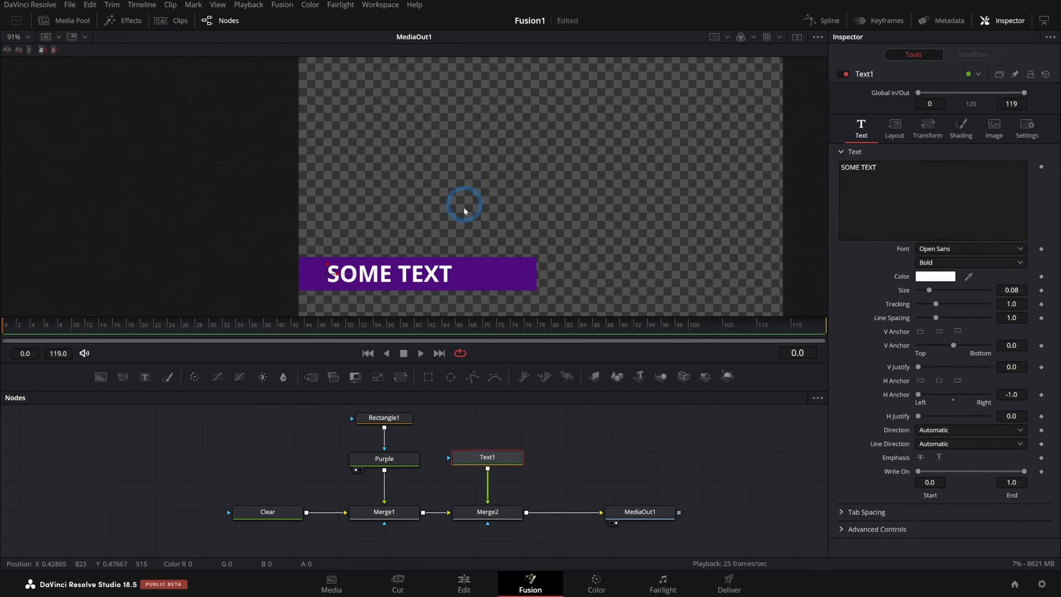
click(522, 206)
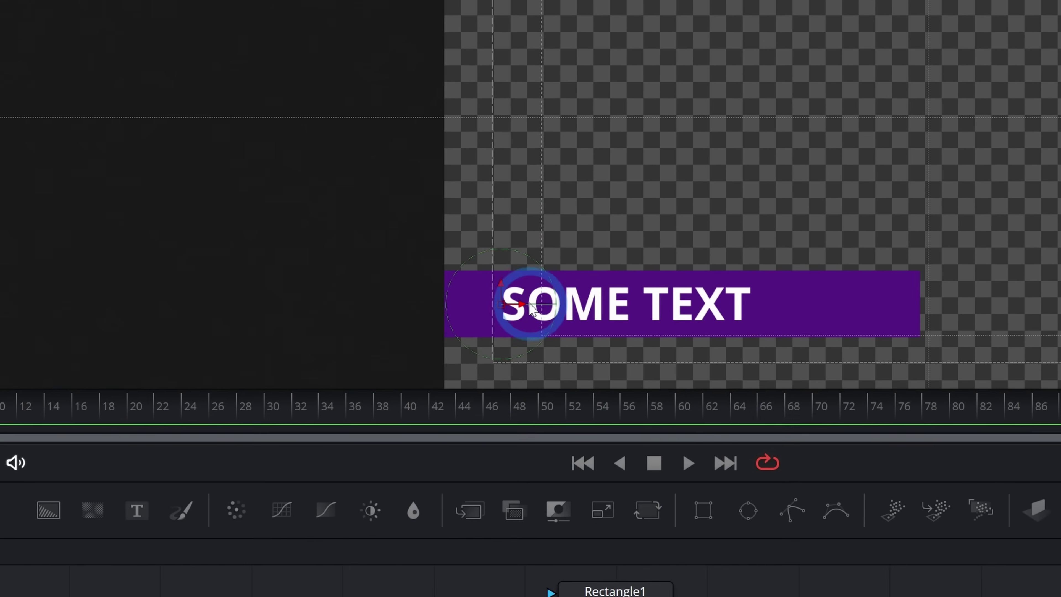
mouse_move(531, 307)
mouse_down()
mouse_move(562, 309)
mouse_move(546, 314)
mouse_move(532, 292)
mouse_move(531, 309)
mouse_up()
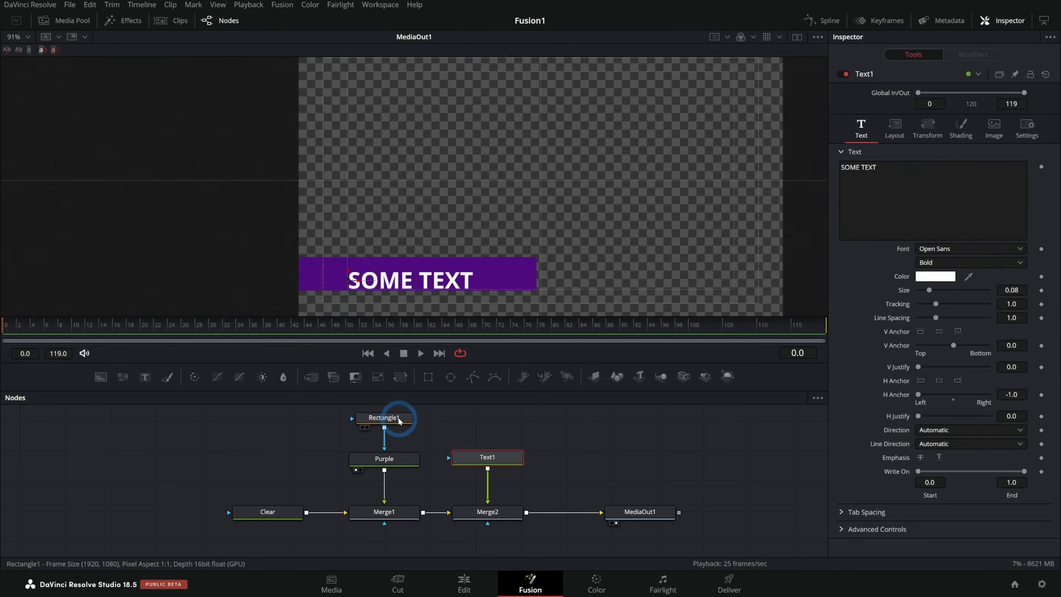
click(428, 420)
Lower the purple bar slightly and change the title font to Poppins Bold
click(399, 420)
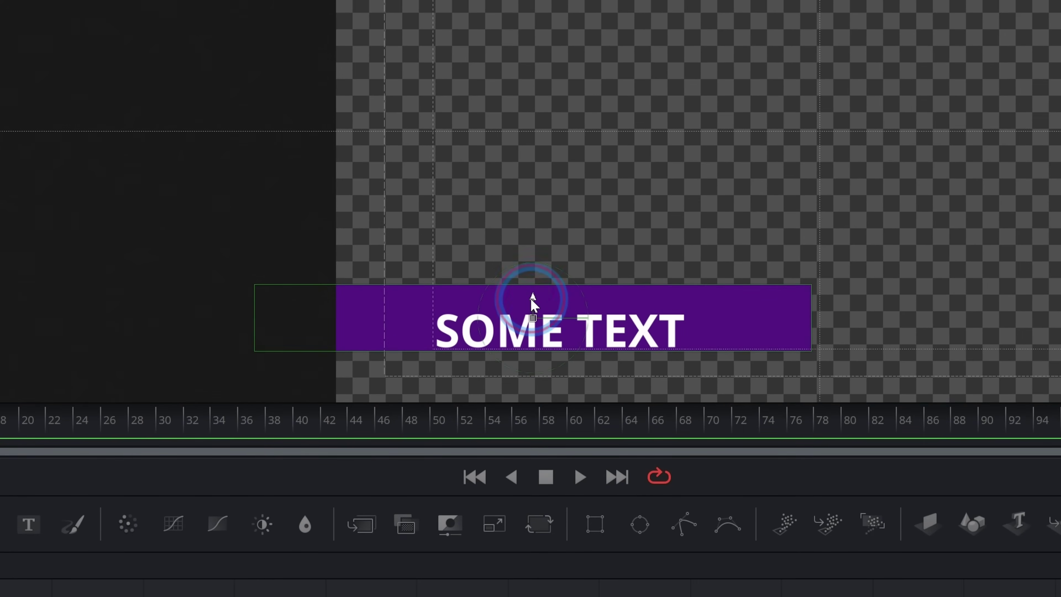
drag(533, 298, 533, 311)
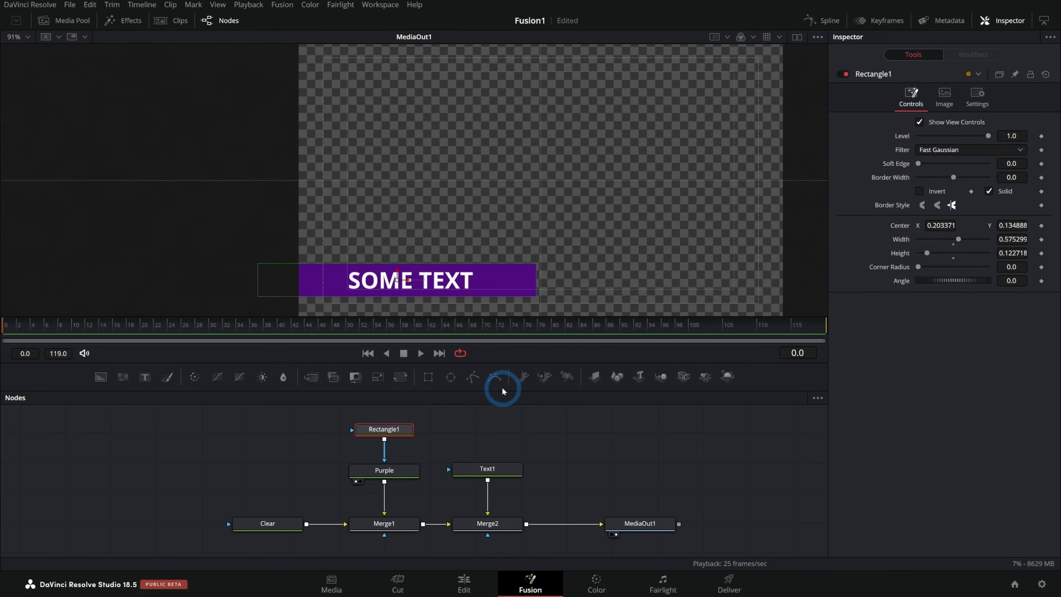
click(487, 468)
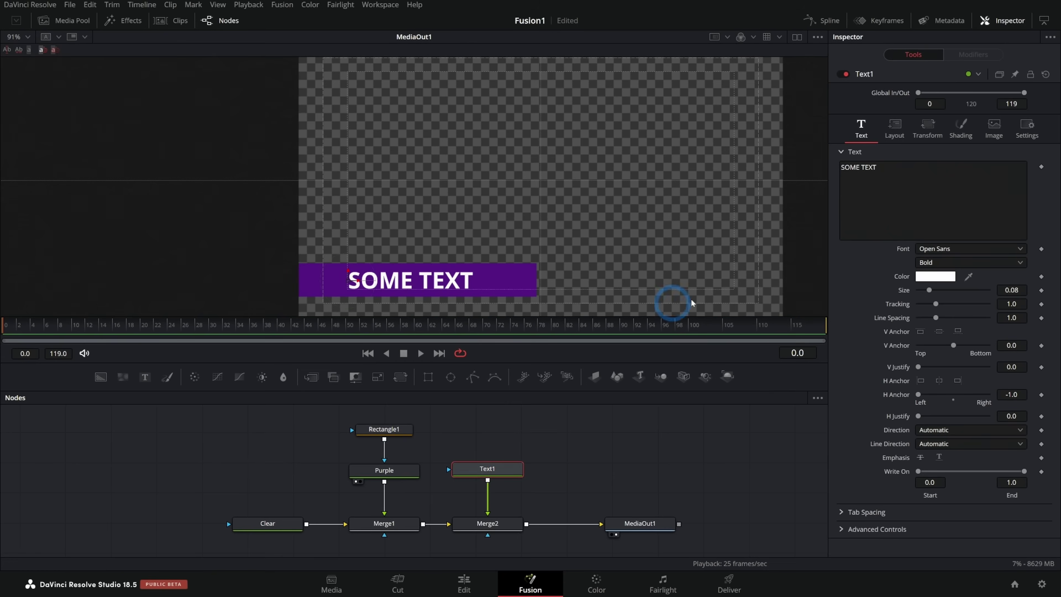
click(923, 249)
scroll(943, 324, down, 4)
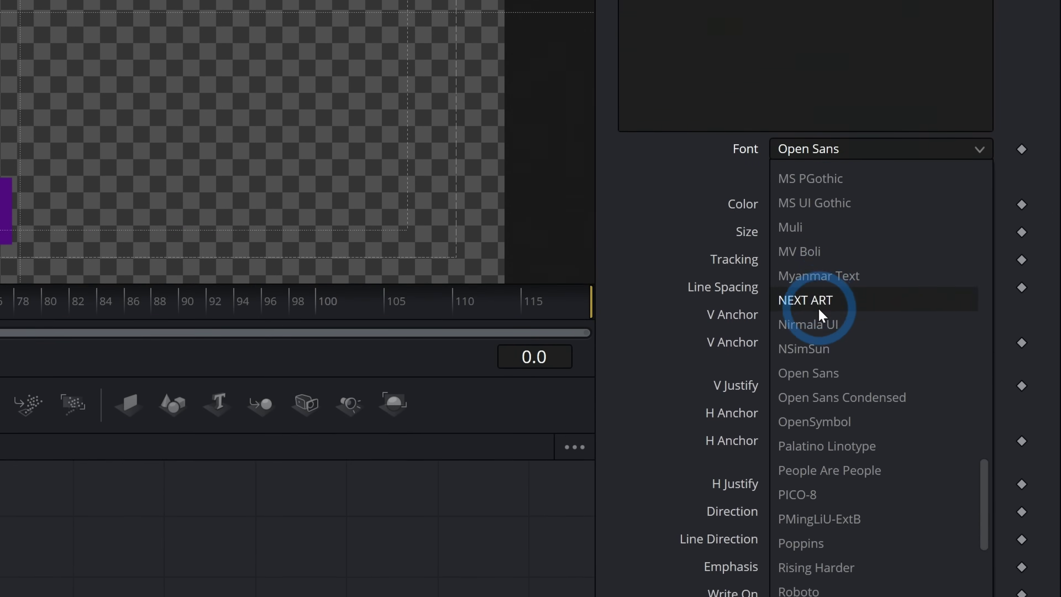
scroll(864, 372, down, 3)
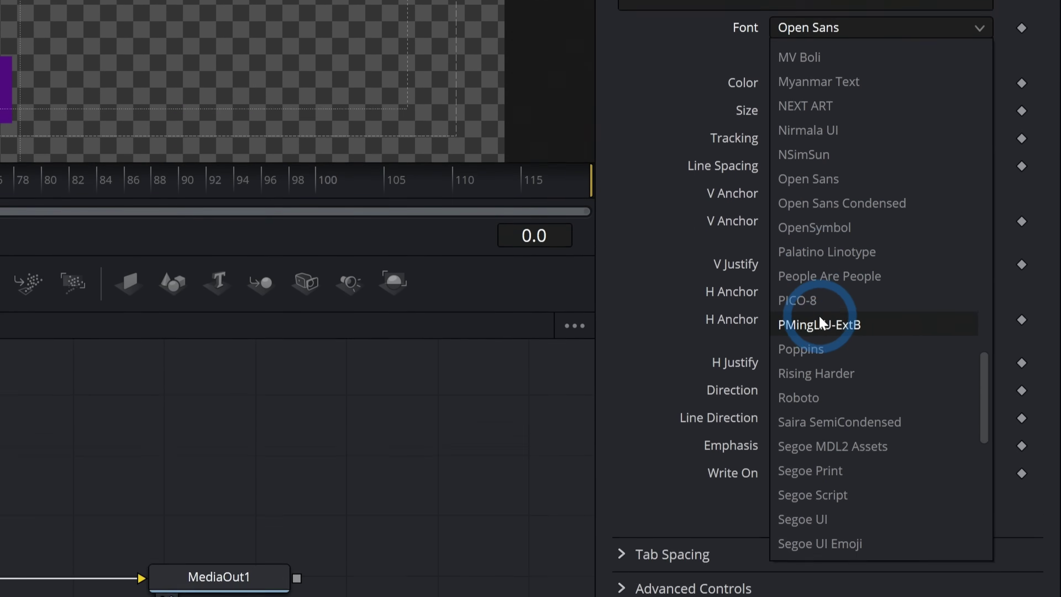
click(822, 467)
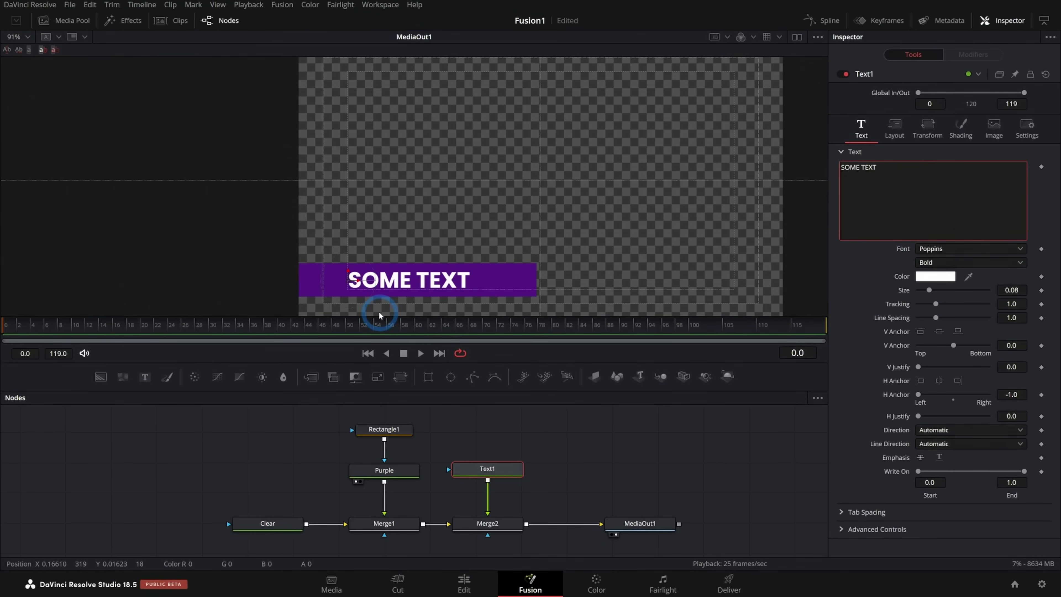
Zoom and pan the viewer to inspect the bar and title
drag(469, 249, 535, 179)
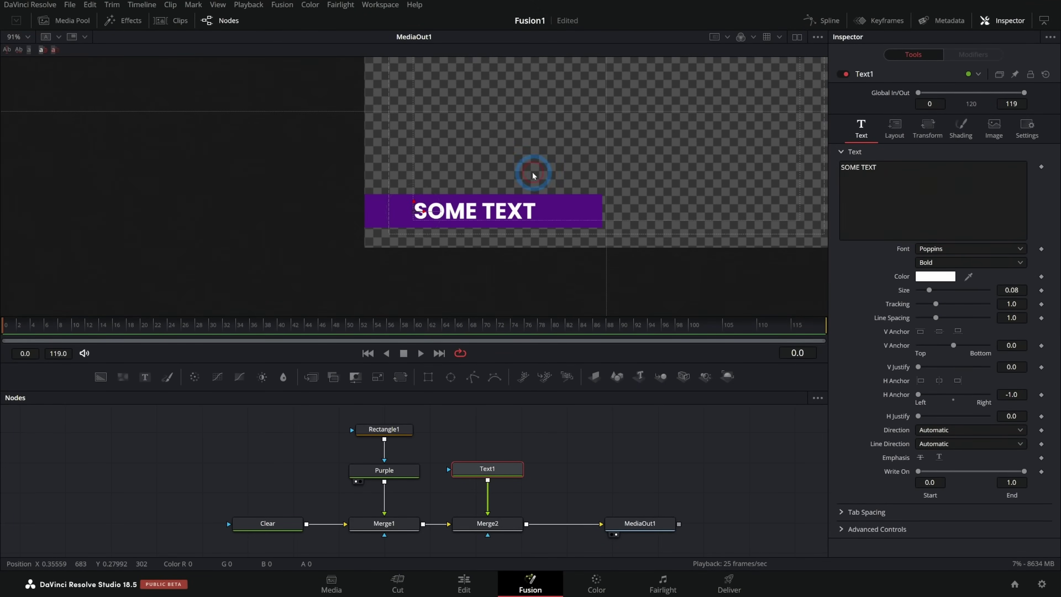
scroll(467, 244, up, 5)
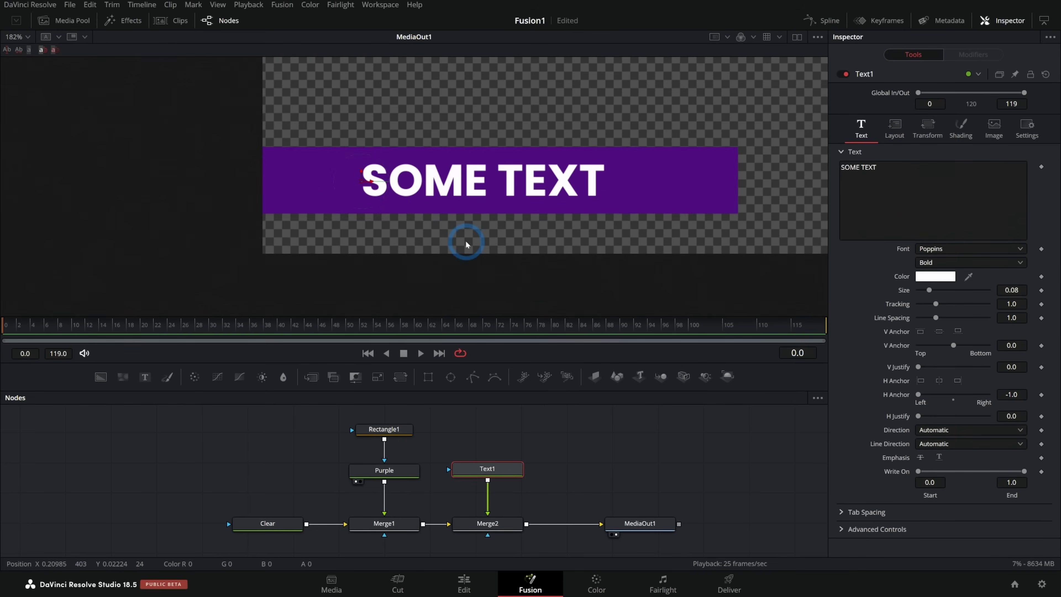
drag(523, 226, 409, 255)
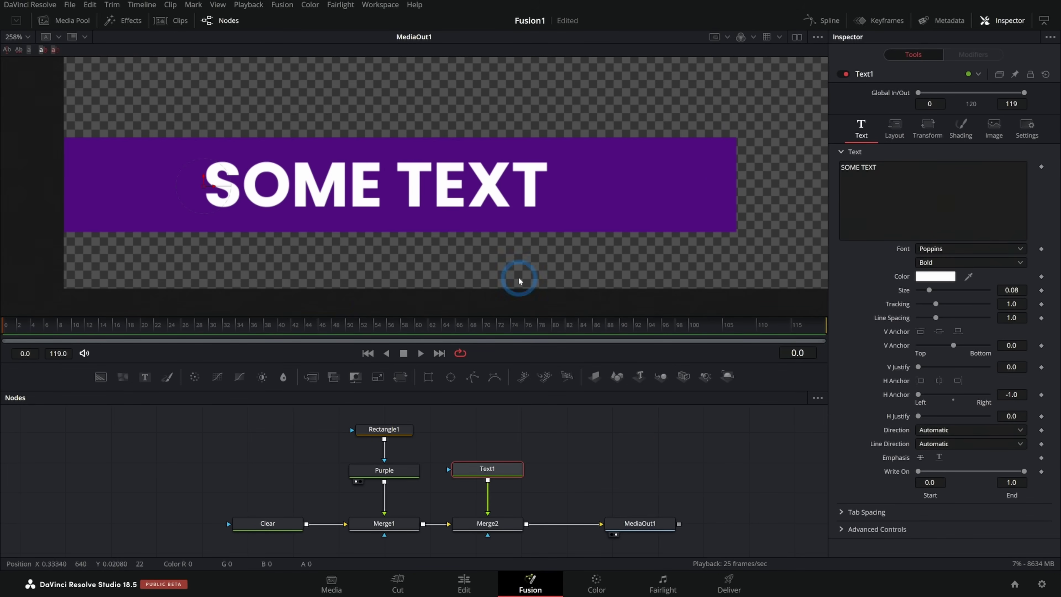
With Purple selected, search 'shad' in Select Tool and insert a Shadow node after it
click(399, 476)
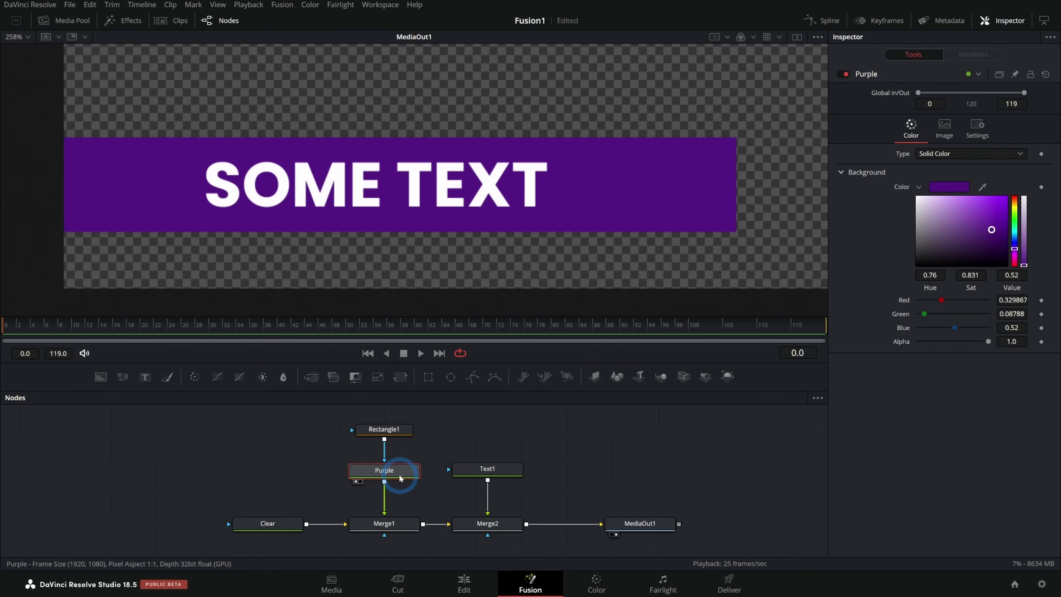
key(shift+space)
text(Camera Shake)
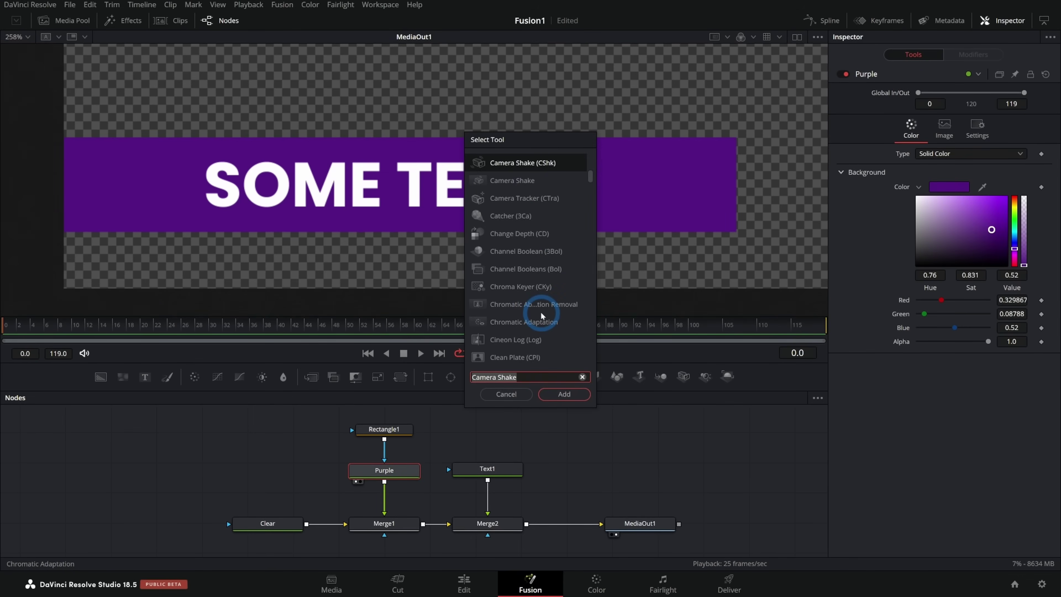
key(BackSpace)
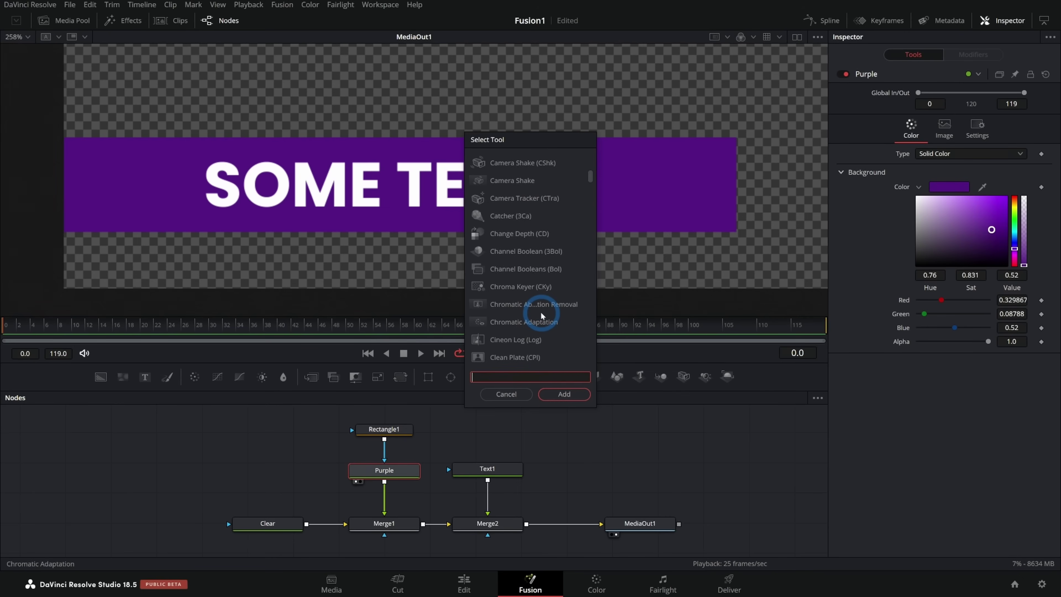
text(shad)
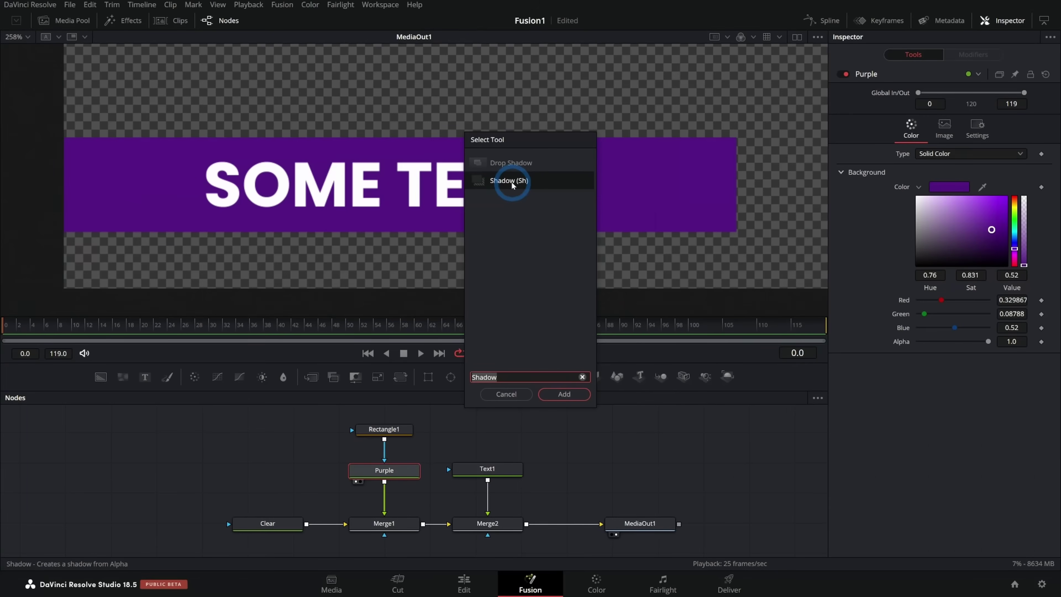
click(565, 394)
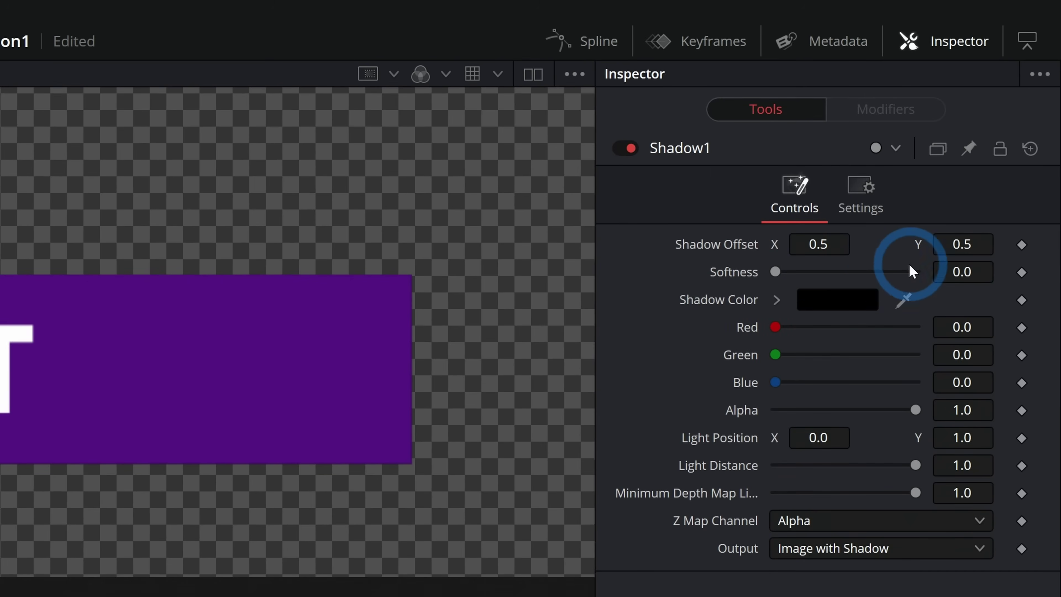
Set Shadow1 offset to 0.508, 0.489, softness 0.00315 and shadow colour alpha 0.465
drag(841, 243, 817, 245)
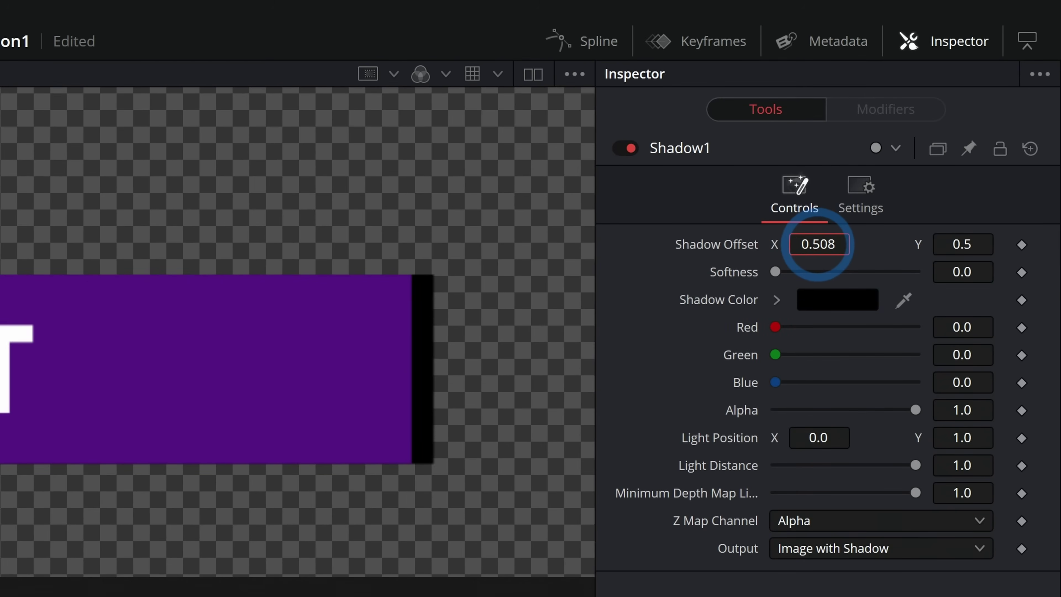
drag(953, 244, 956, 244)
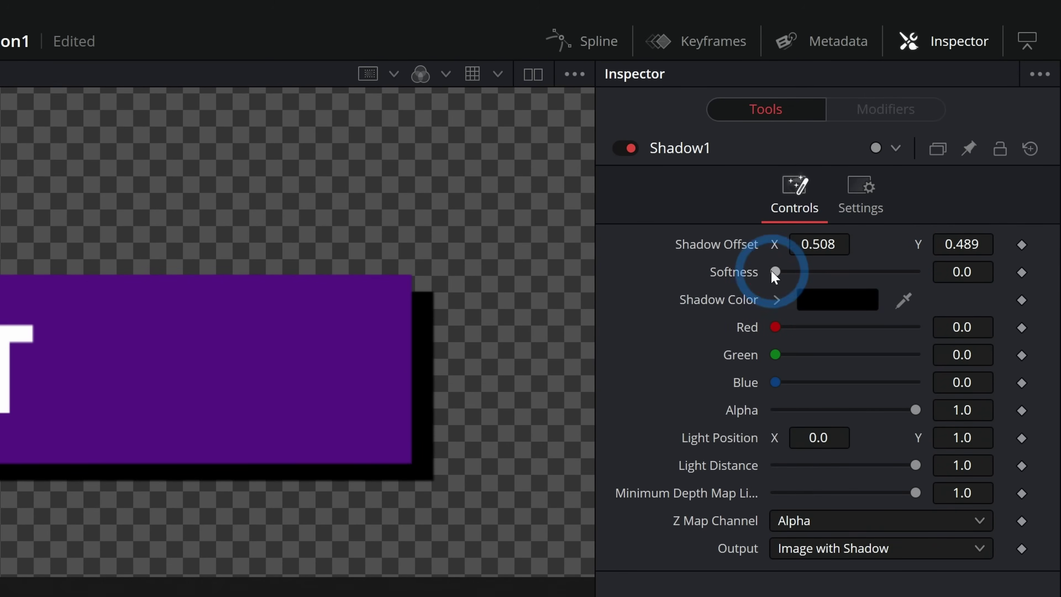
mouse_move(774, 272)
mouse_down()
mouse_move(810, 270)
mouse_move(781, 270)
mouse_up()
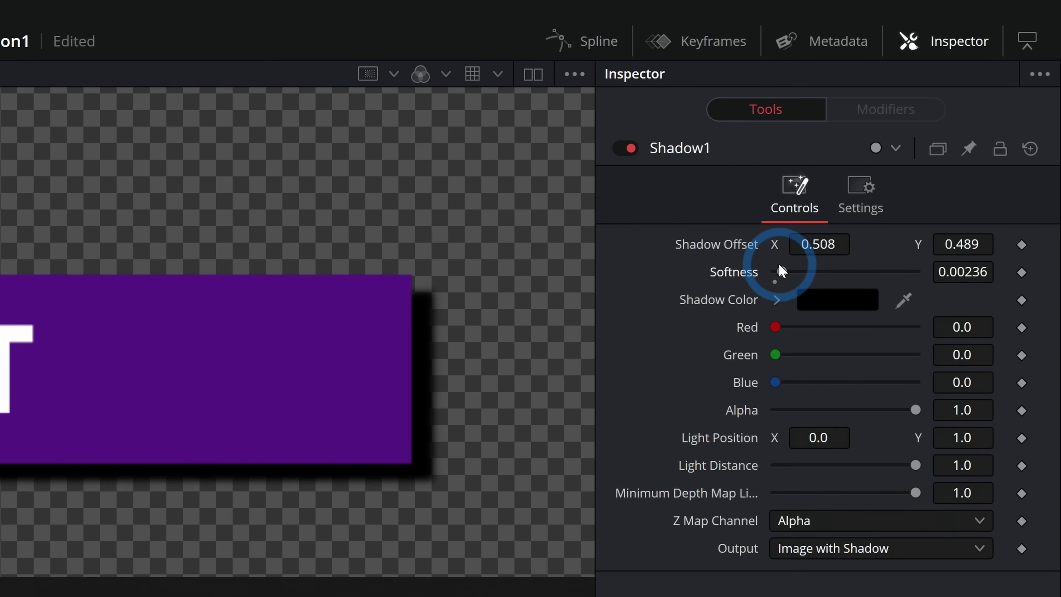
click(776, 300)
drag(915, 596, 879, 596)
drag(880, 302, 865, 302)
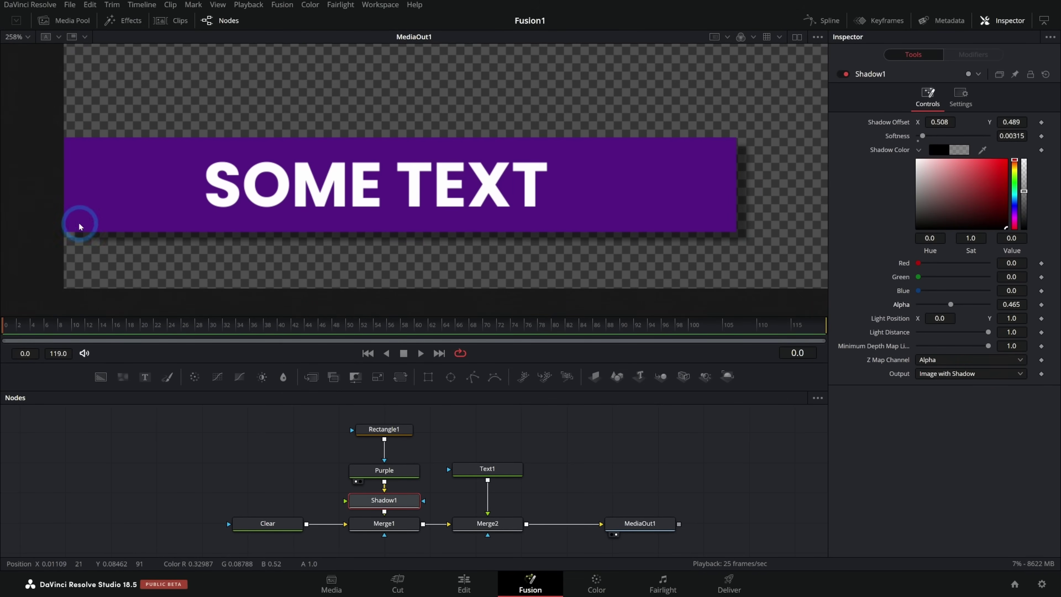
Box-select Rectangle1 and Purple and drag them higher in the node graph
scroll(130, 199, down, 1)
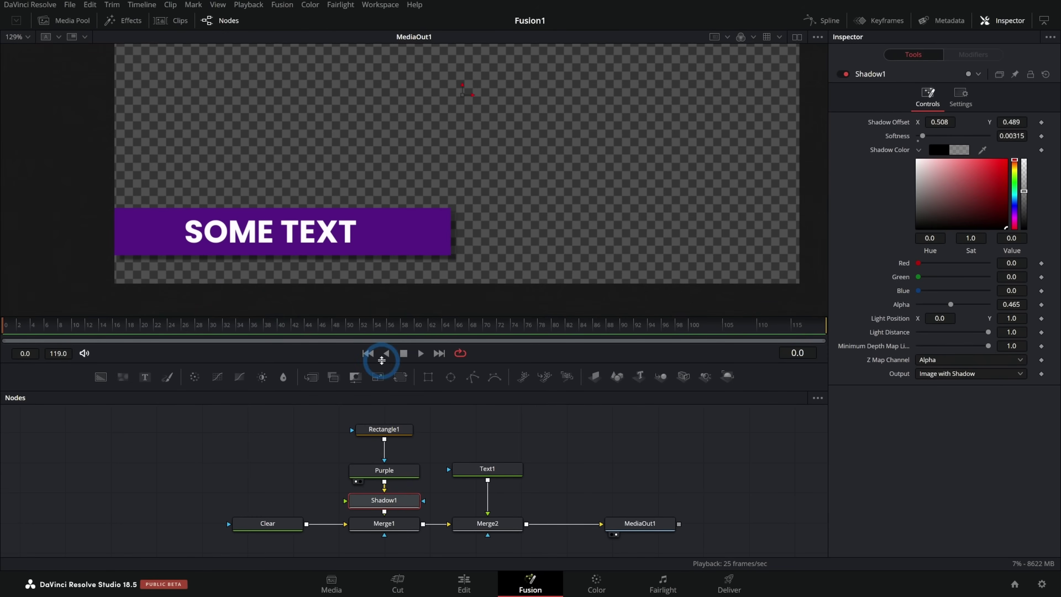
scroll(433, 440, up, 2)
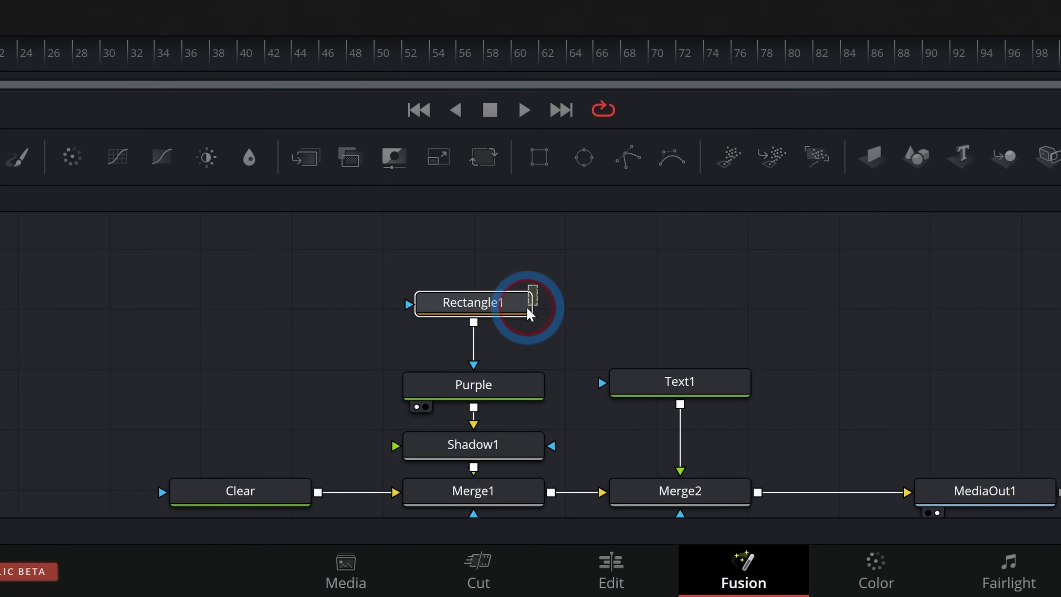
drag(425, 447, 404, 497)
drag(594, 396, 604, 294)
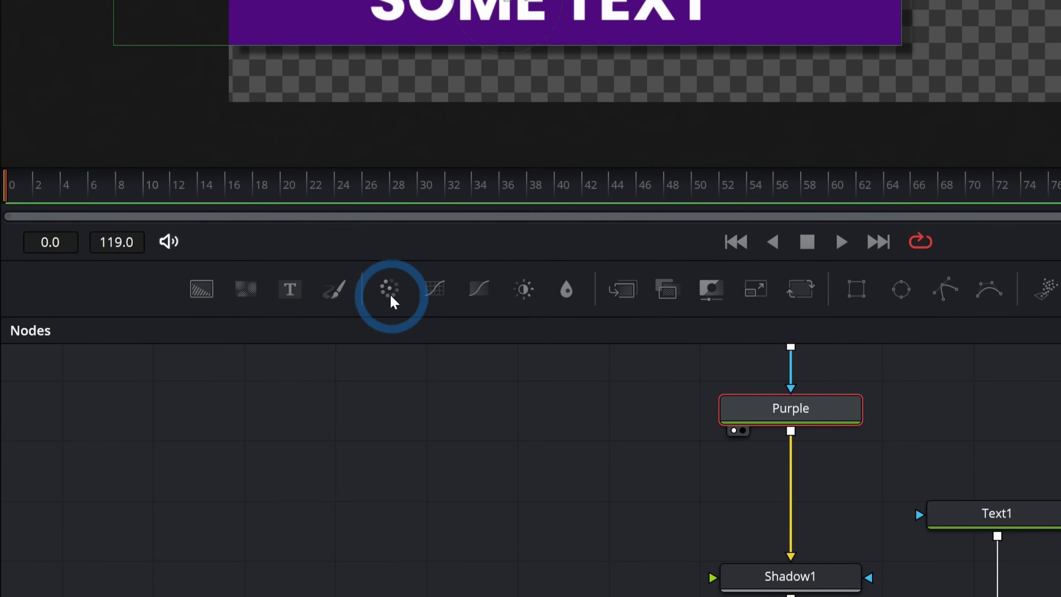
Insert a Color Corrector node on the link between Purple and Shadow1
drag(393, 301, 706, 466)
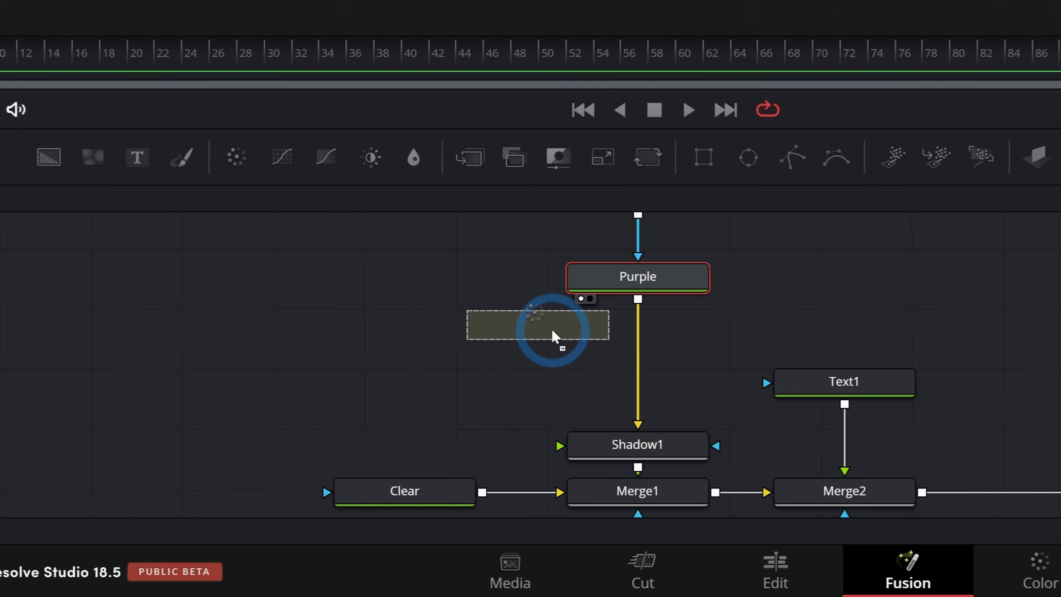
drag(553, 335, 642, 363)
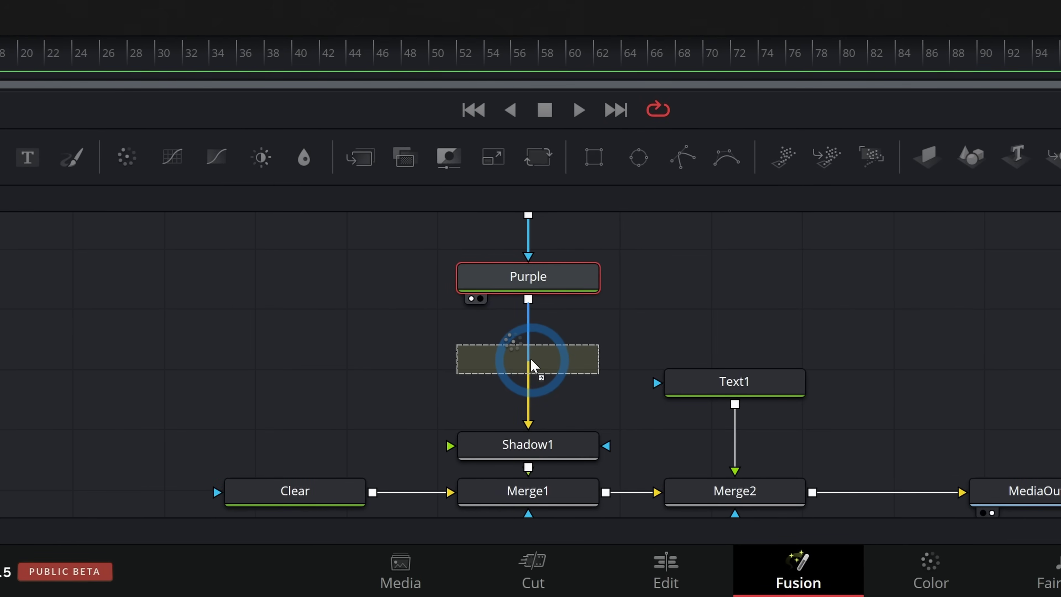
drag(531, 365, 531, 360)
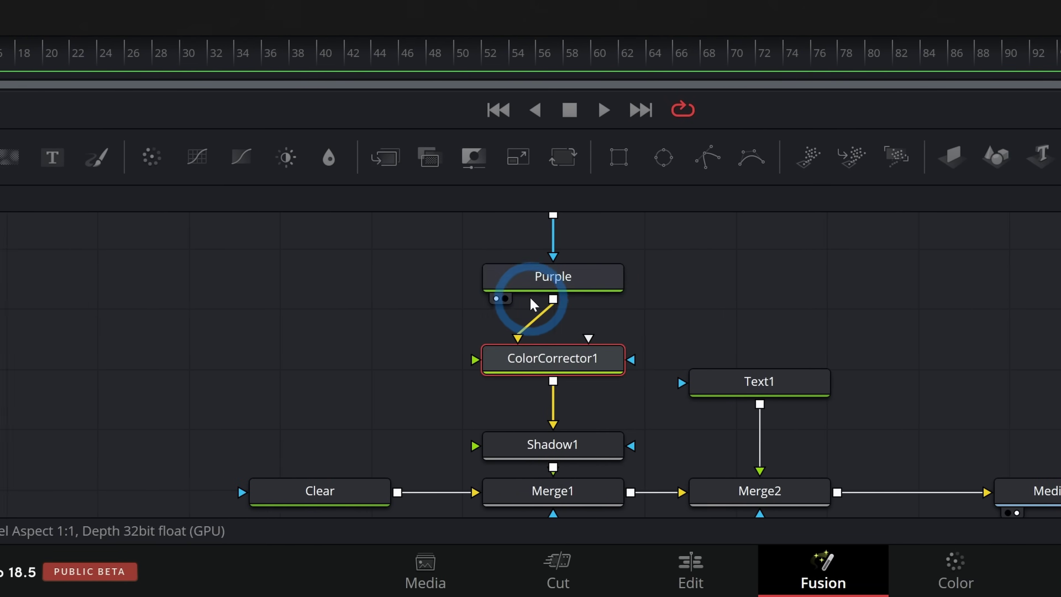
Tint the bar reddish brown with colour wheel tint 1.5197 and strength 0.7424
drag(531, 297, 296, 250)
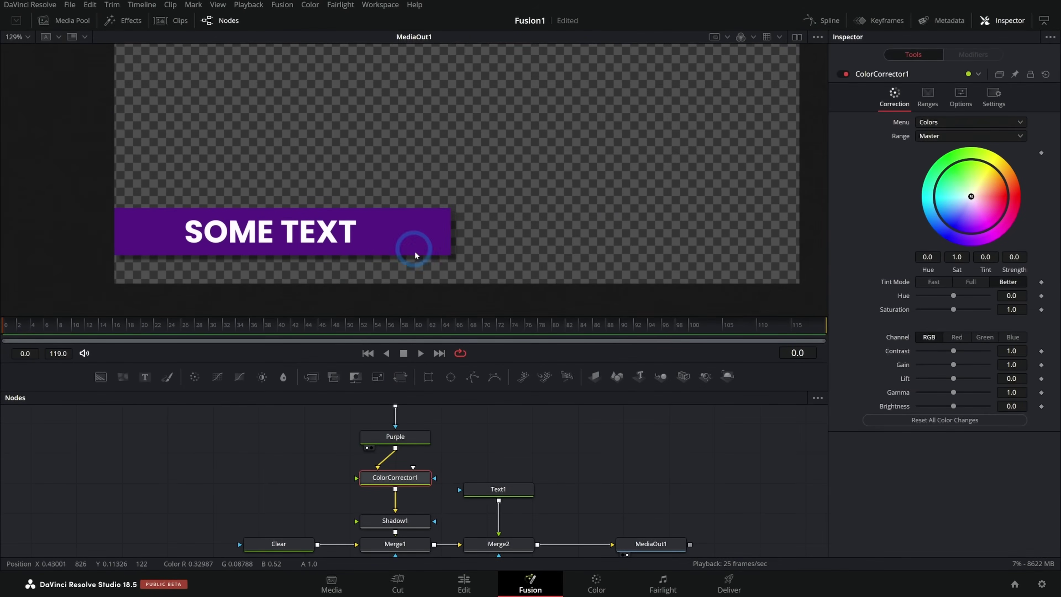
drag(415, 255, 878, 226)
mouse_move(948, 197)
mouse_down()
mouse_move(987, 196)
mouse_move(953, 185)
mouse_move(944, 204)
mouse_up()
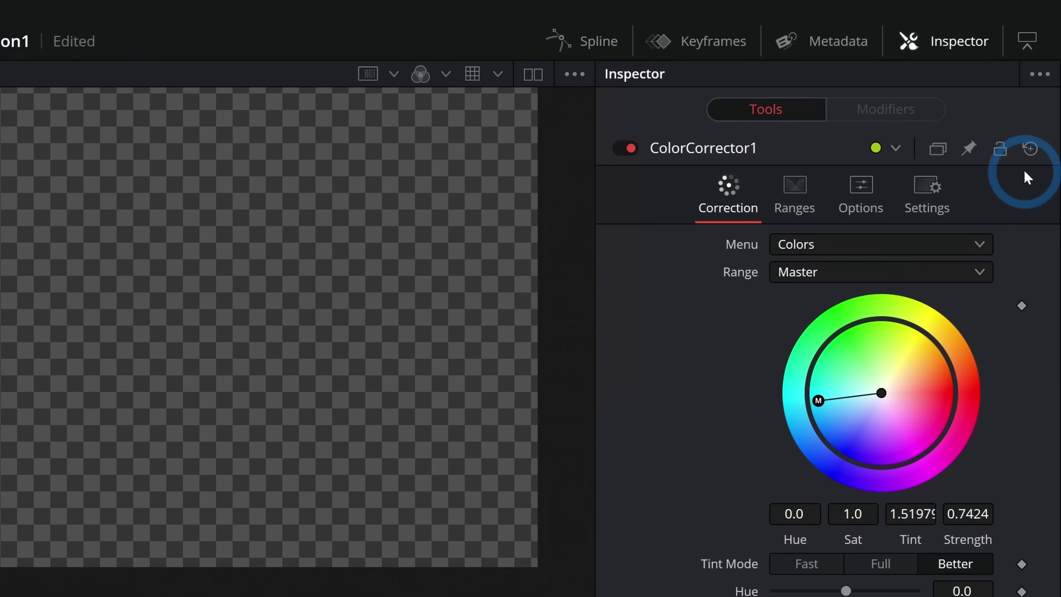
Reset ColorCorrector1, then set gain 1.25 with a faint tint of 0.125, strength 0.0564
click(1029, 149)
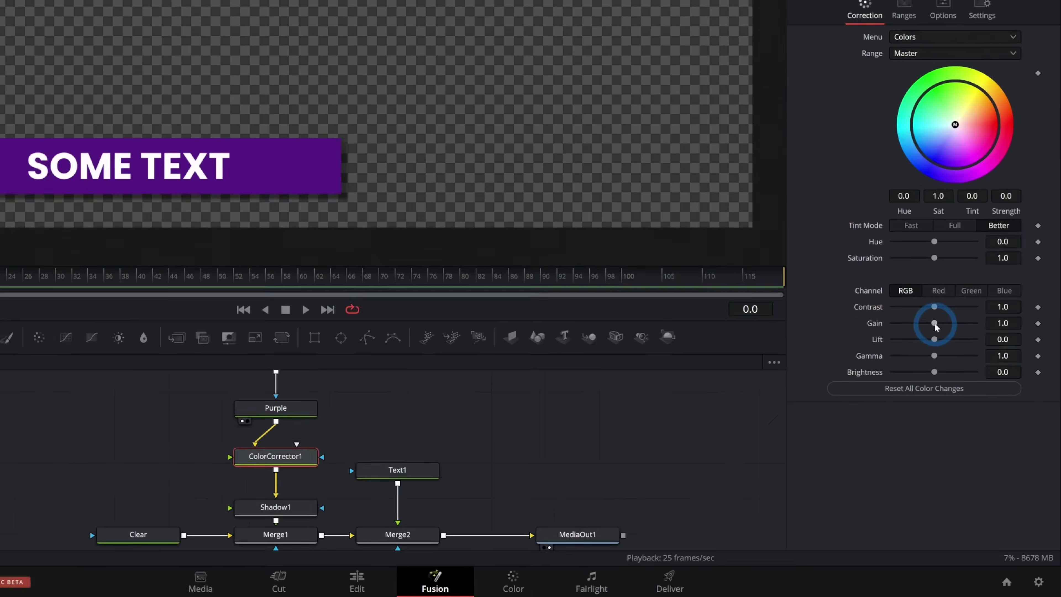
click(955, 365)
drag(954, 367, 957, 367)
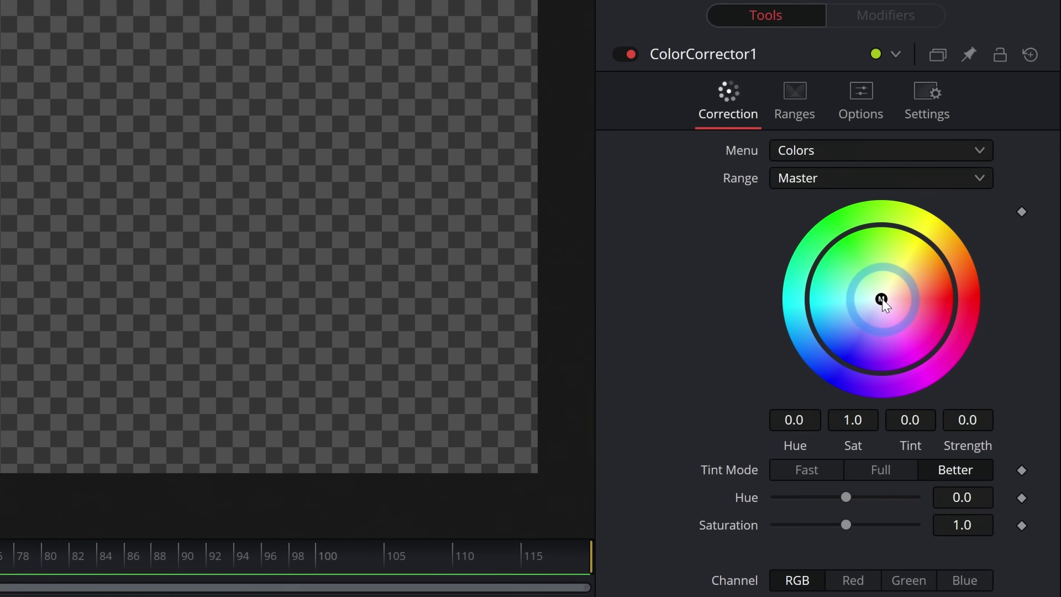
drag(972, 197, 976, 191)
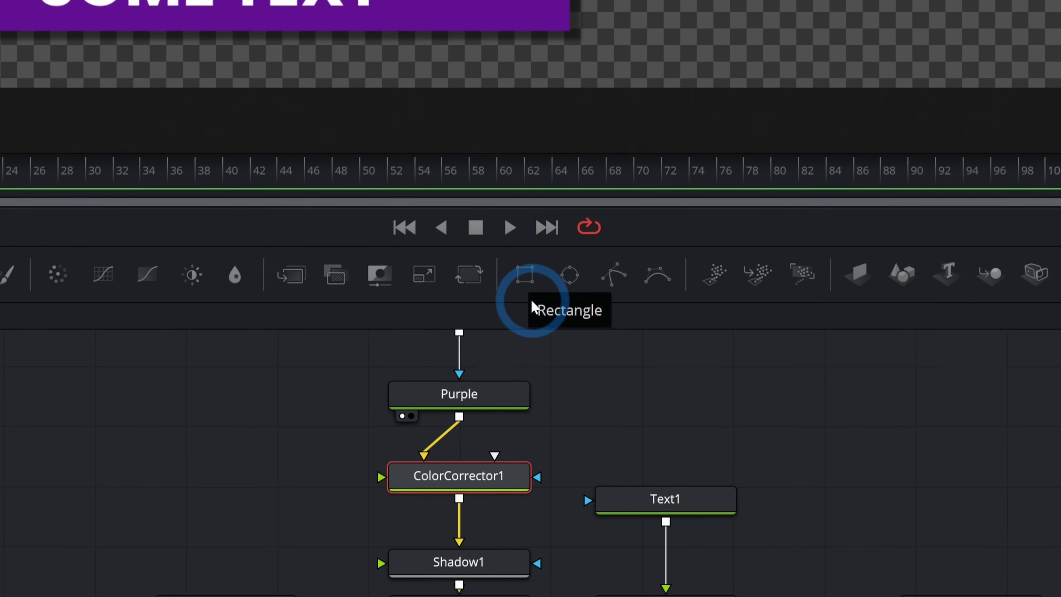
Add a Rectangle2 mask node and wire its output into ColorCorrector1's blue effect mask input
drag(525, 276, 366, 433)
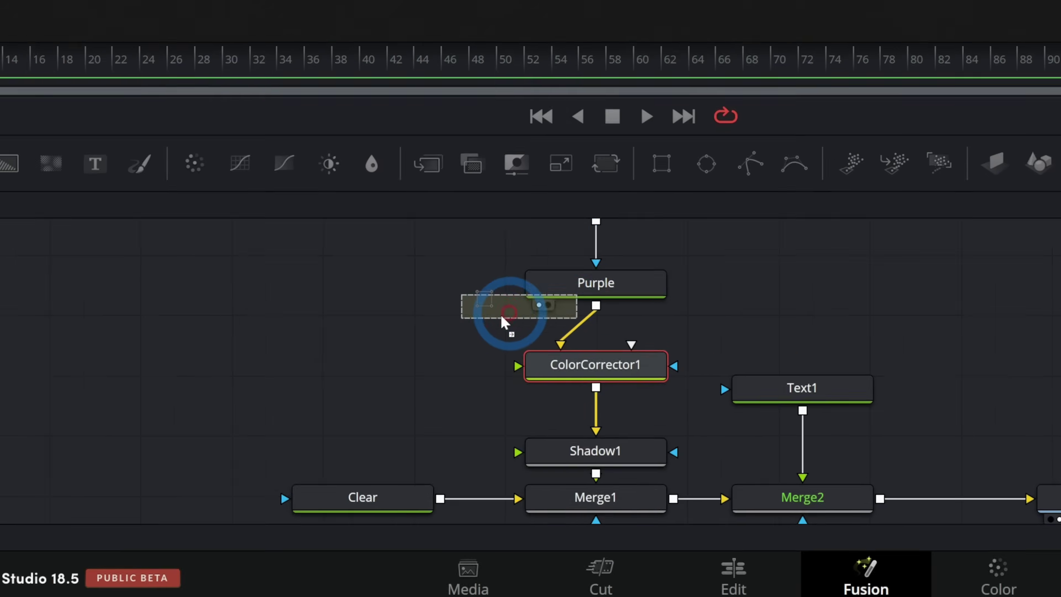
drag(504, 322, 386, 368)
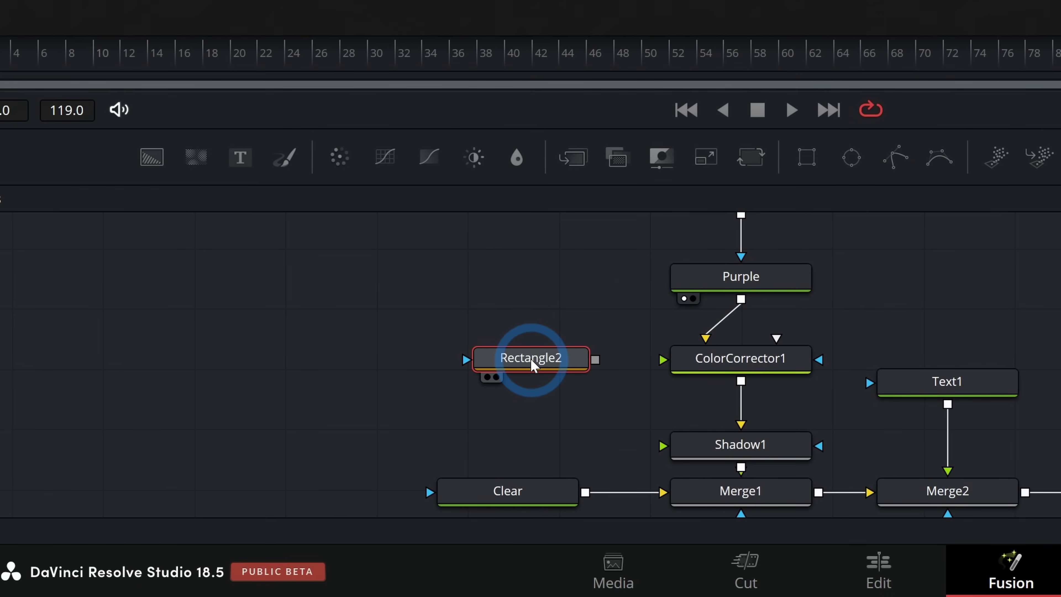
drag(595, 360, 635, 346)
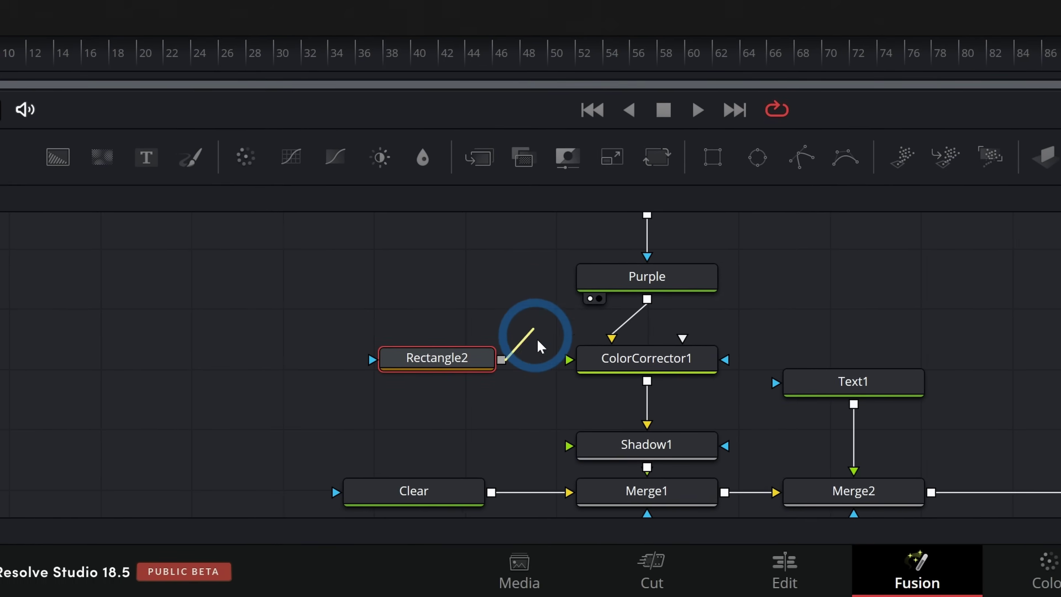
drag(540, 346, 678, 361)
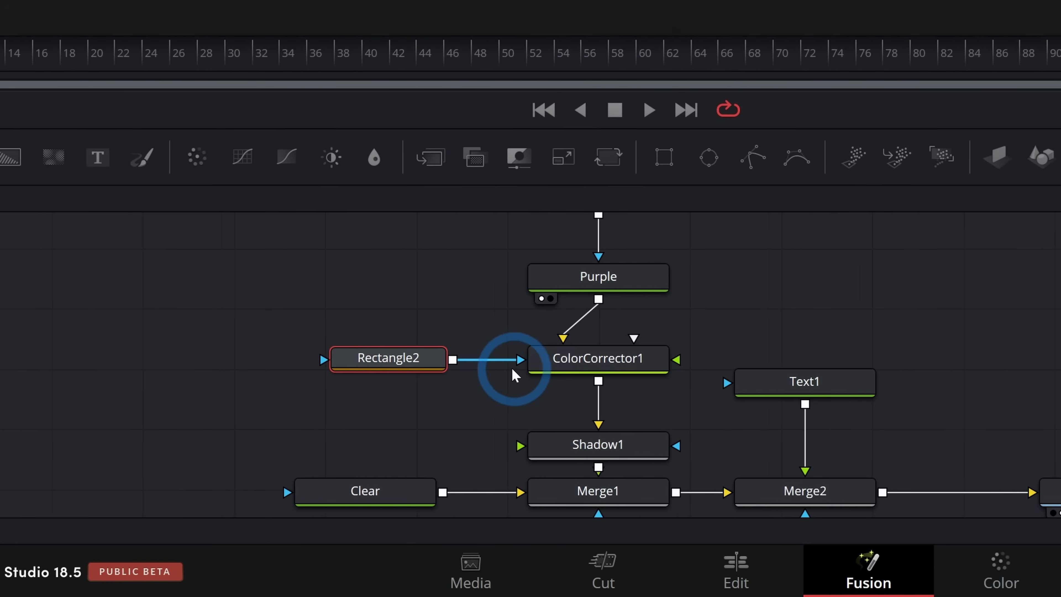
mouse_move(517, 375)
mouse_down()
mouse_move(469, 365)
mouse_move(521, 368)
mouse_up()
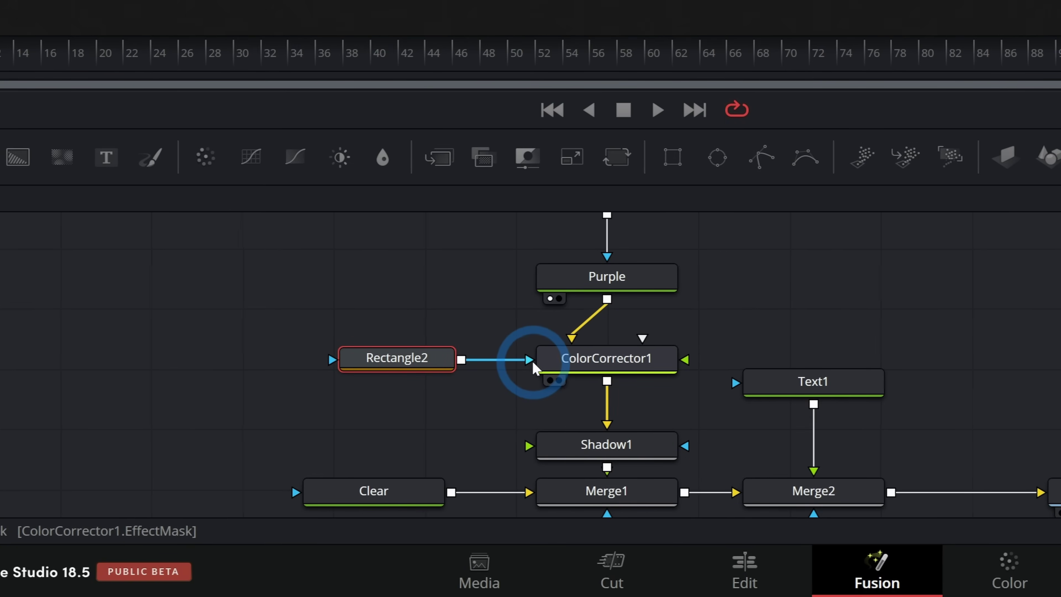
click(538, 367)
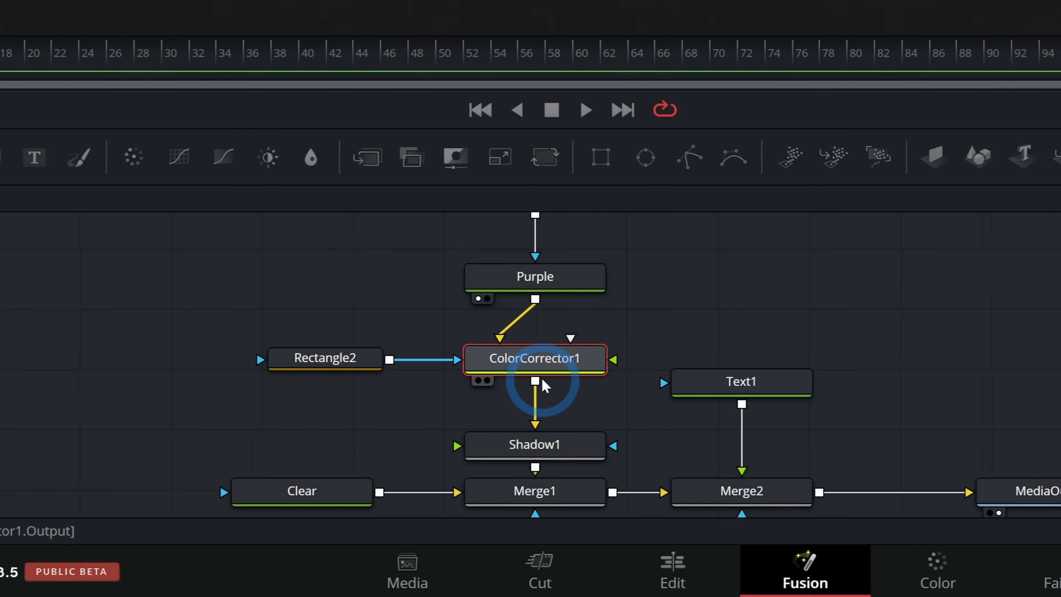
click(426, 364)
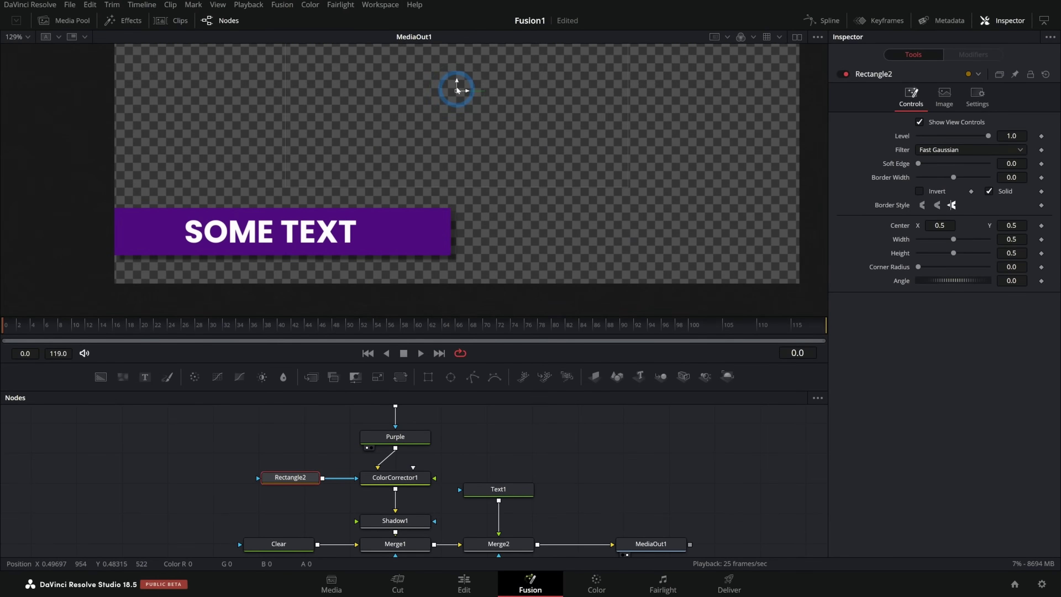
Shape Rectangle2 to width 0.051239, angle -28.3333, soft edge 0.0126 at the bar's left end
drag(458, 93, 347, 204)
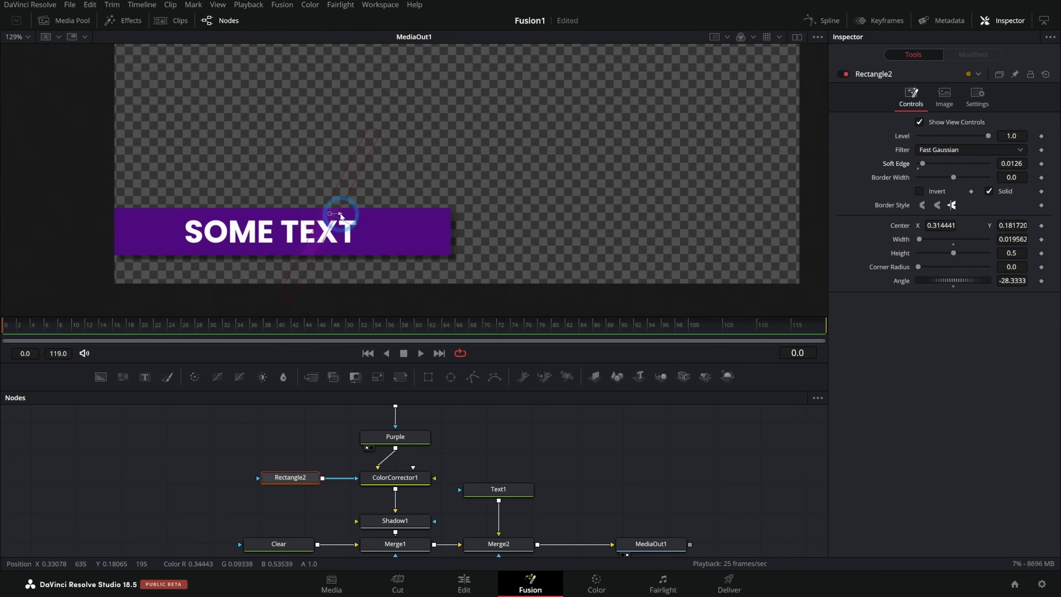
drag(355, 214, 399, 202)
click(157, 322)
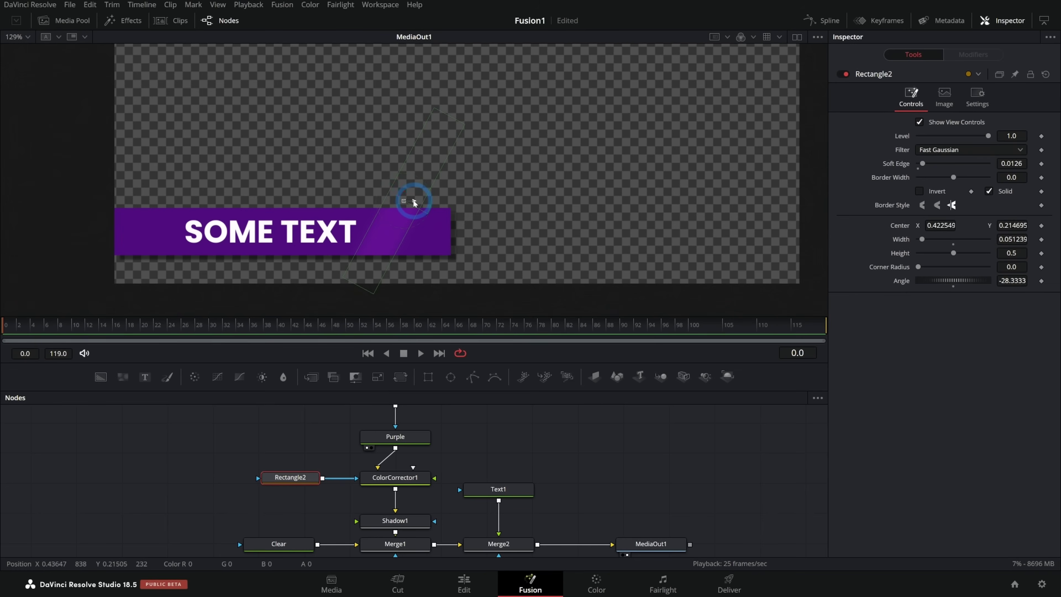
drag(414, 203, 65, 226)
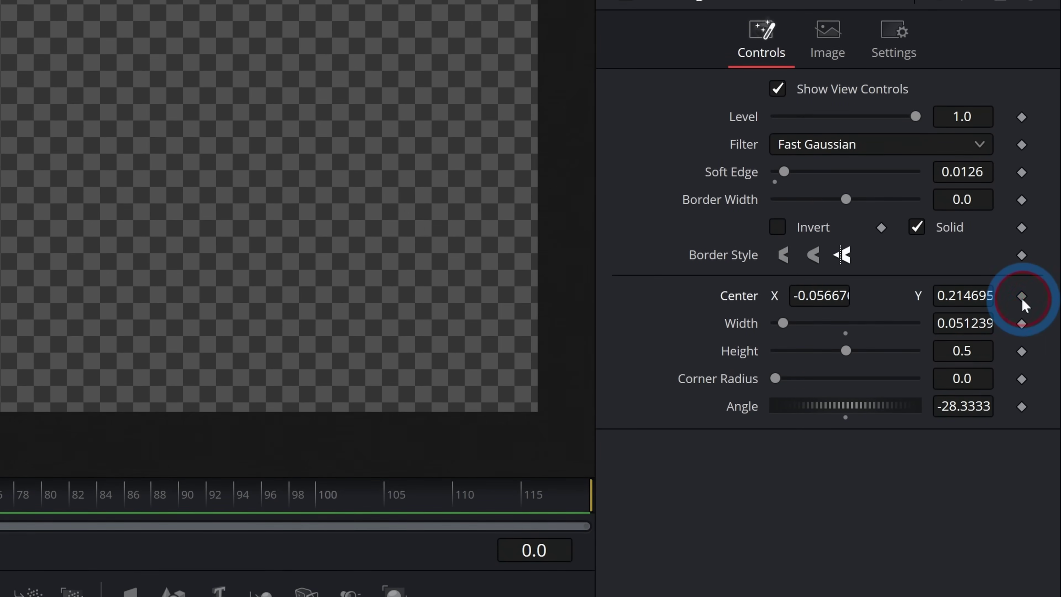
Keyframe Rectangle2's Center so the shine reaches X 0.611335 at frame 20, then preview it
click(1022, 296)
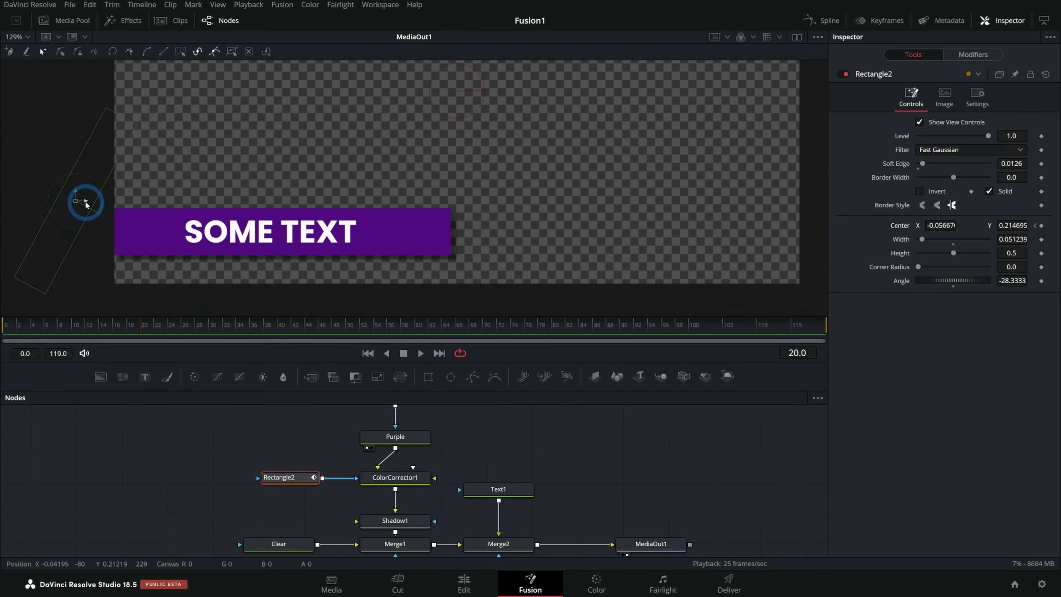
drag(86, 204, 543, 215)
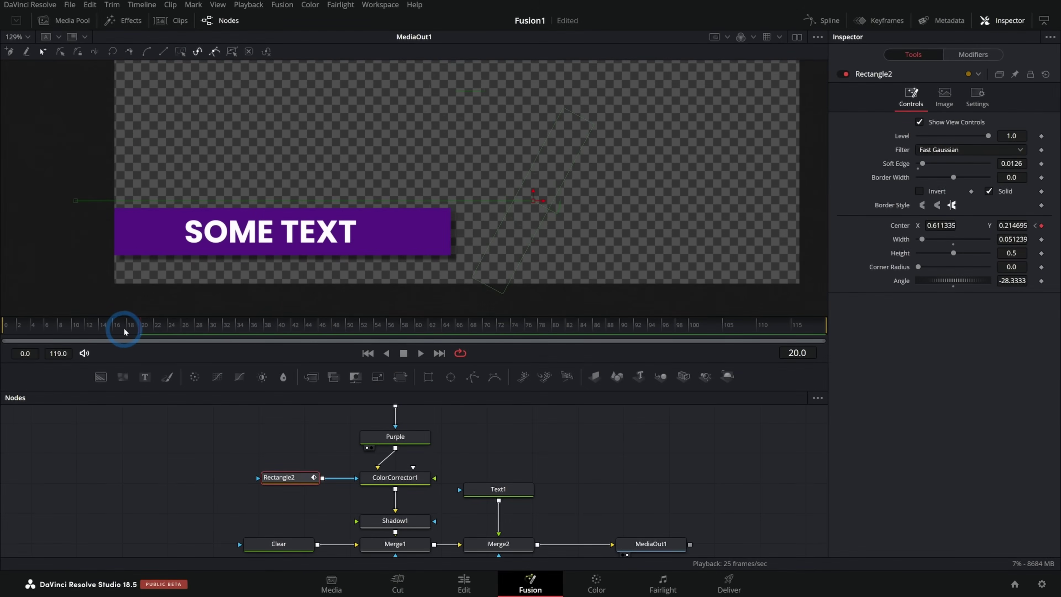
drag(124, 331, 7, 332)
key(space)
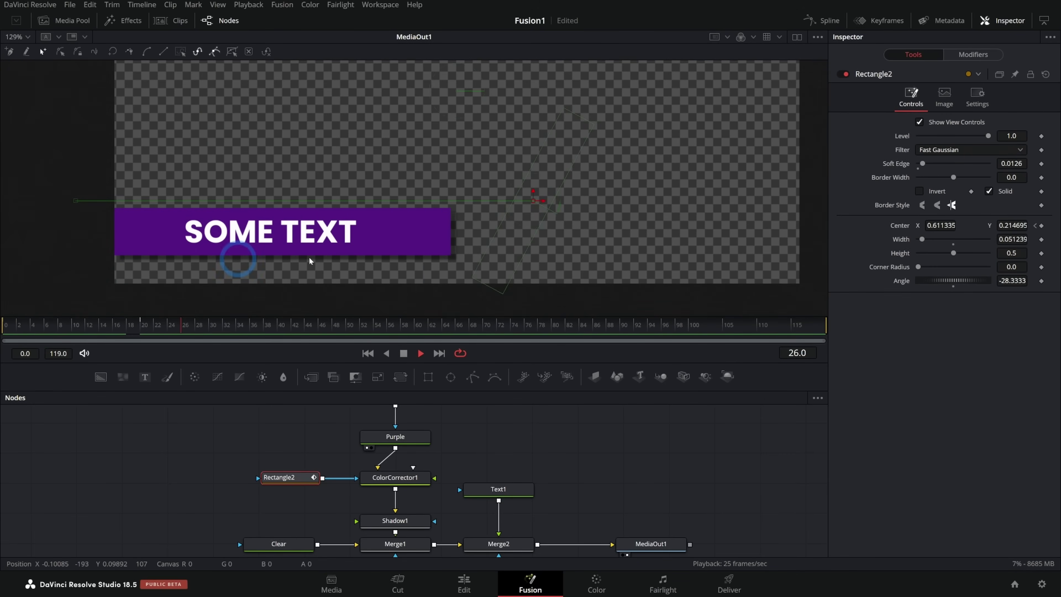
drag(225, 324, 140, 335)
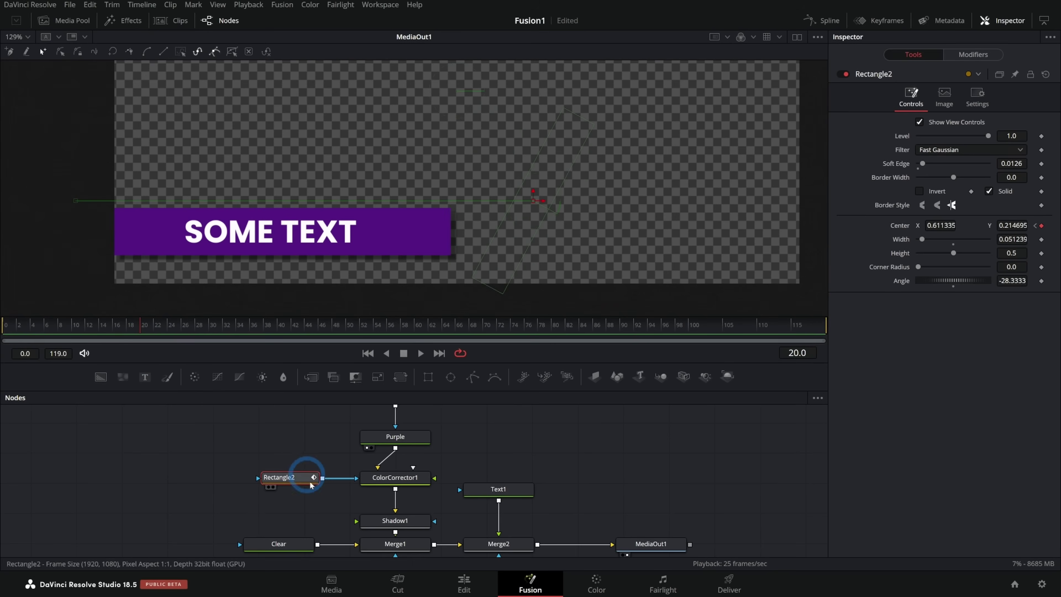
click(367, 491)
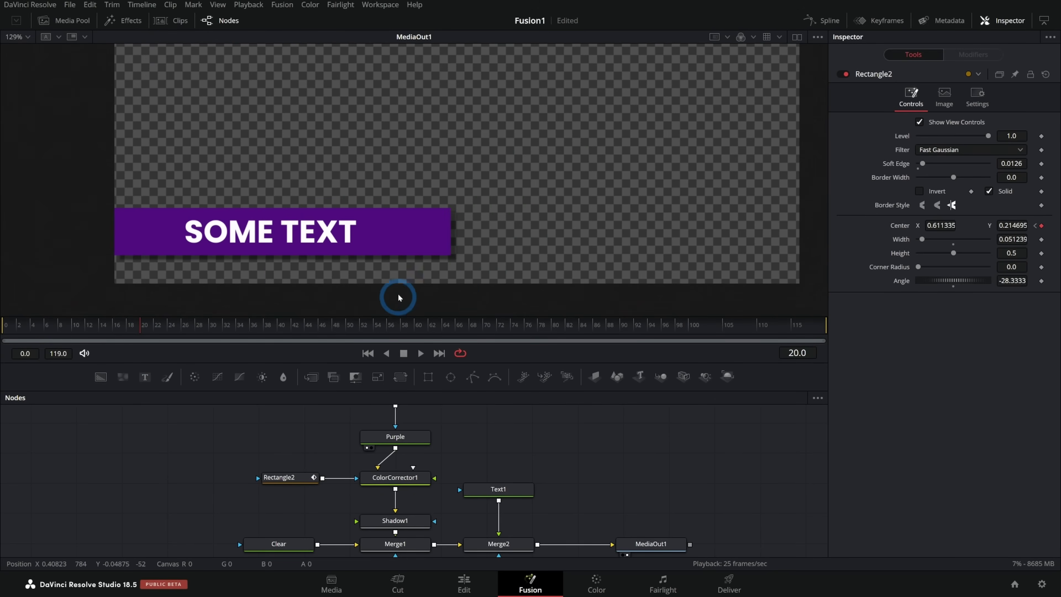
Add a Rectangle3 mask node and connect it to Merge1's mask input
mouse_move(142, 325)
mouse_down()
mouse_move(57, 324)
mouse_move(11, 340)
mouse_move(156, 327)
mouse_up()
click(93, 245)
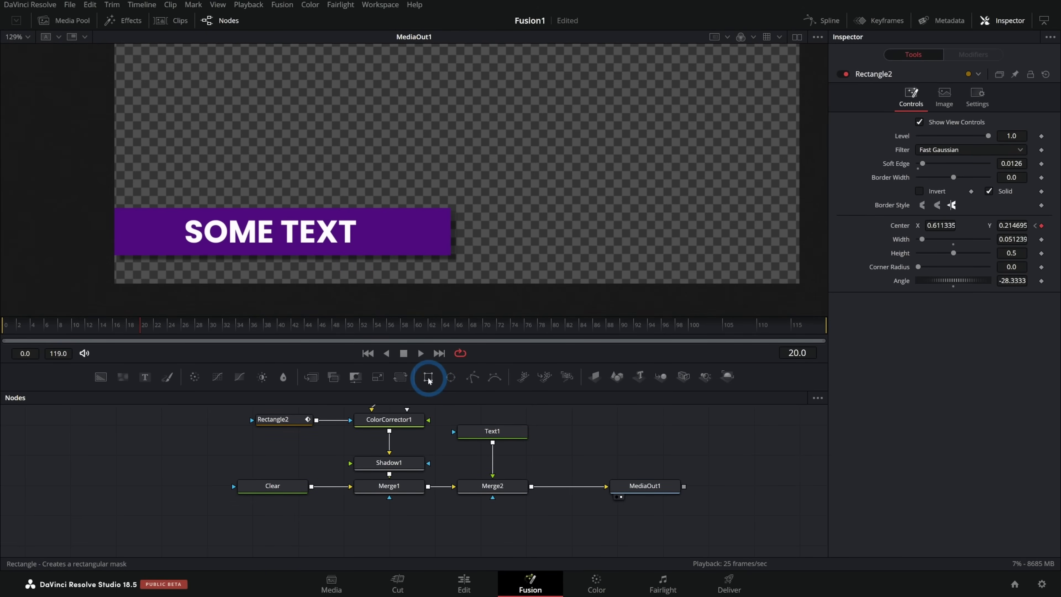
drag(428, 378, 389, 539)
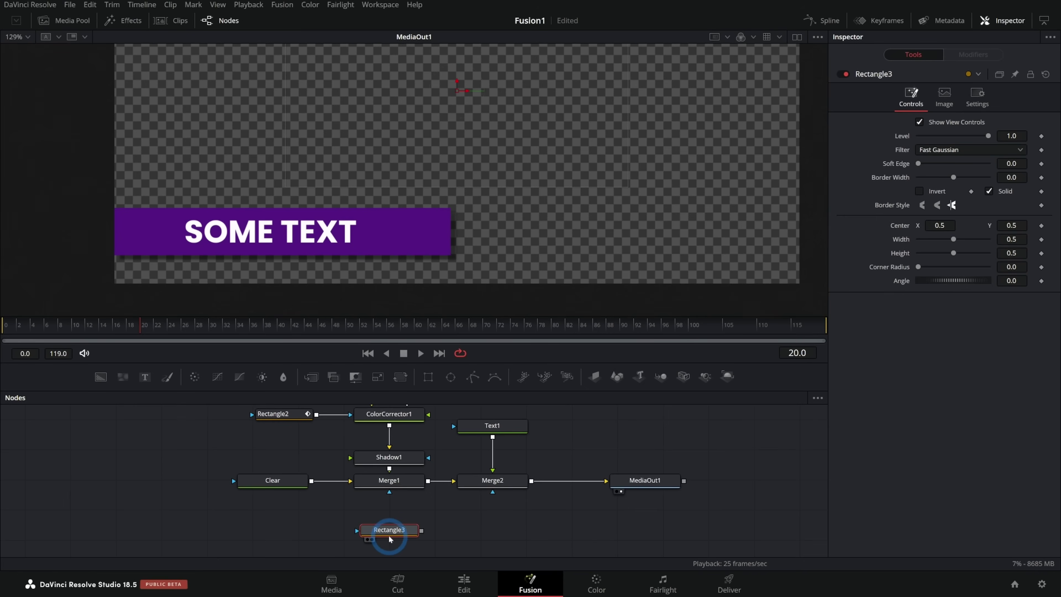
drag(407, 495, 393, 490)
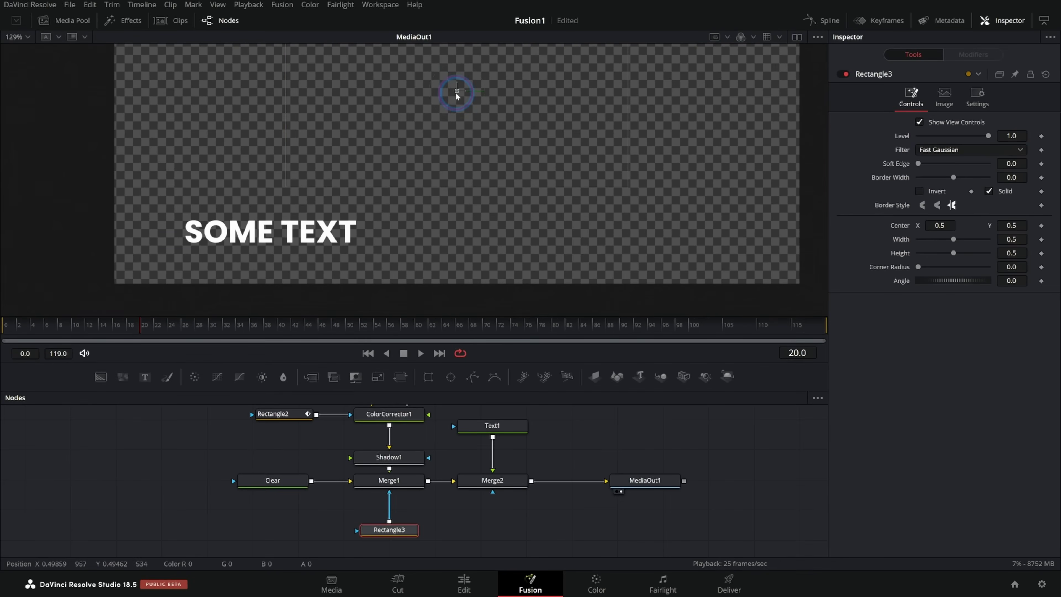
drag(457, 89, 432, 252)
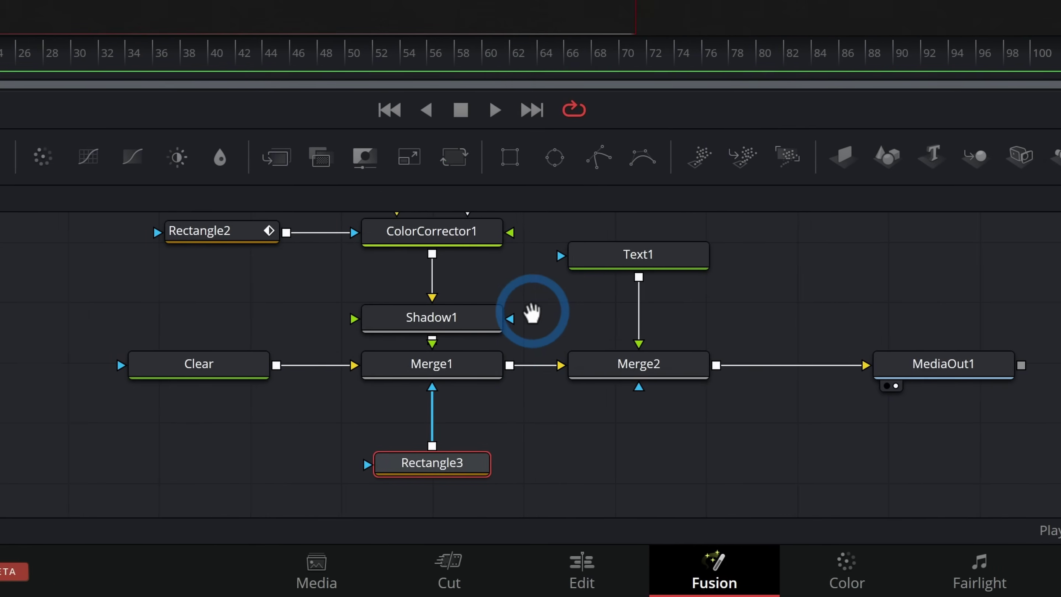
Tidy the Purple and Shadow1 node layout and select Merge1
drag(533, 314, 530, 397)
drag(459, 403, 460, 383)
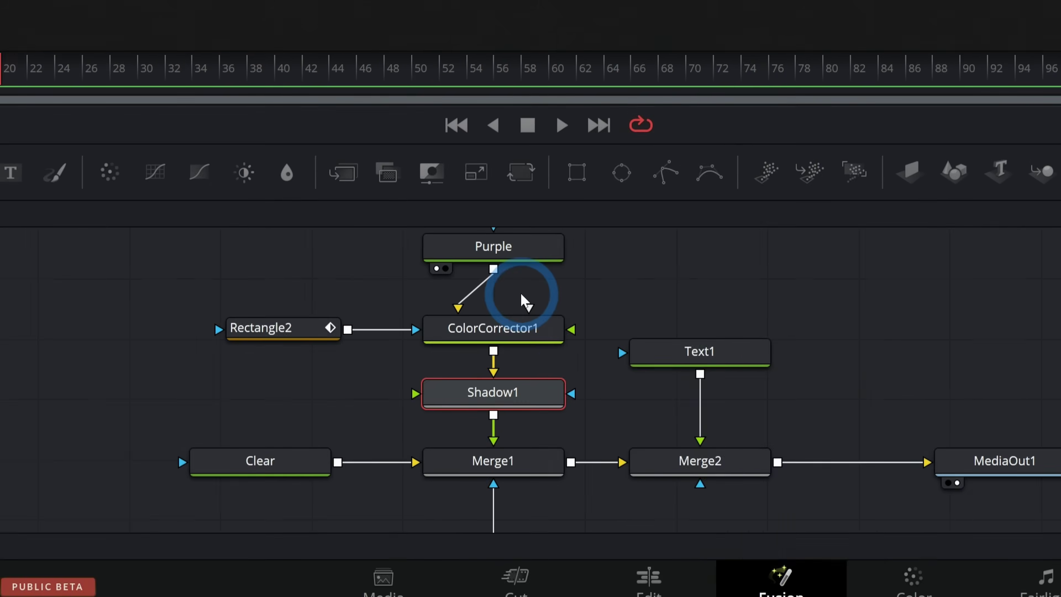
click(355, 453)
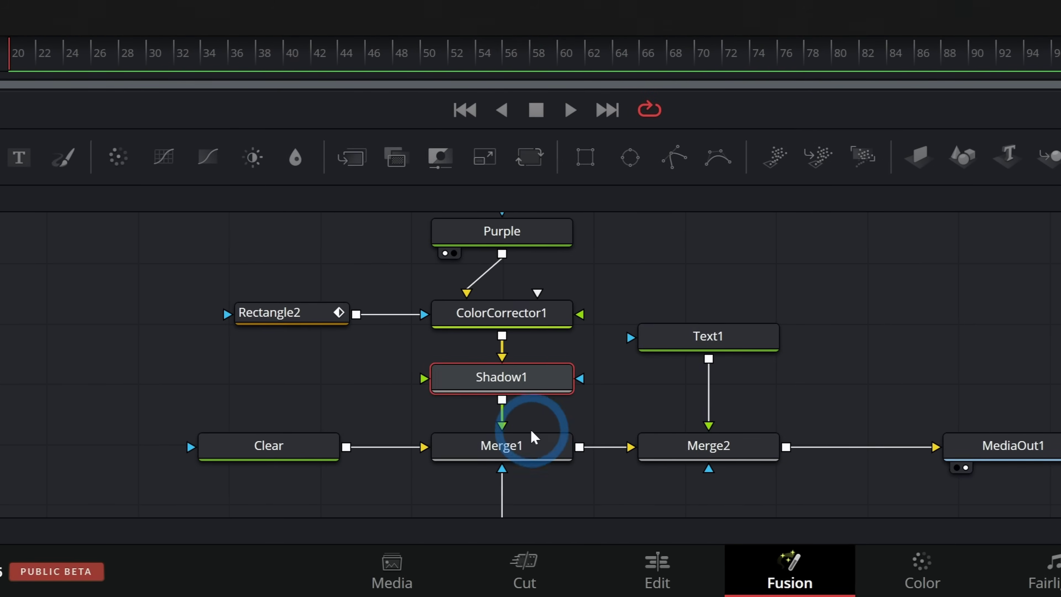
click(532, 451)
scroll(535, 468, down, 2)
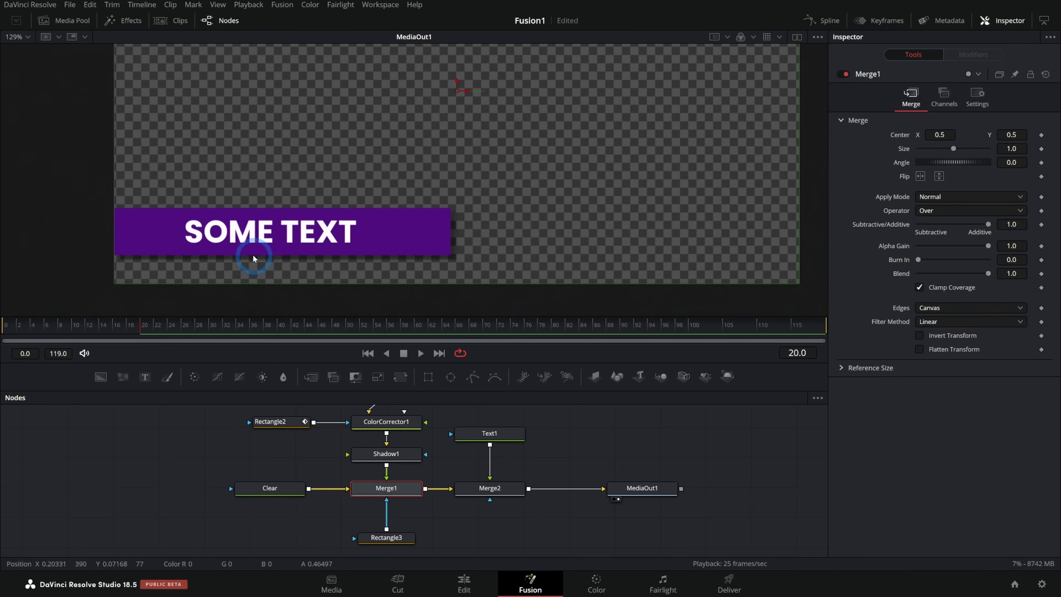
Move Rectangle3's centre to X -0.005849, Y 0.148745 and drag its width to 1.0
click(386, 537)
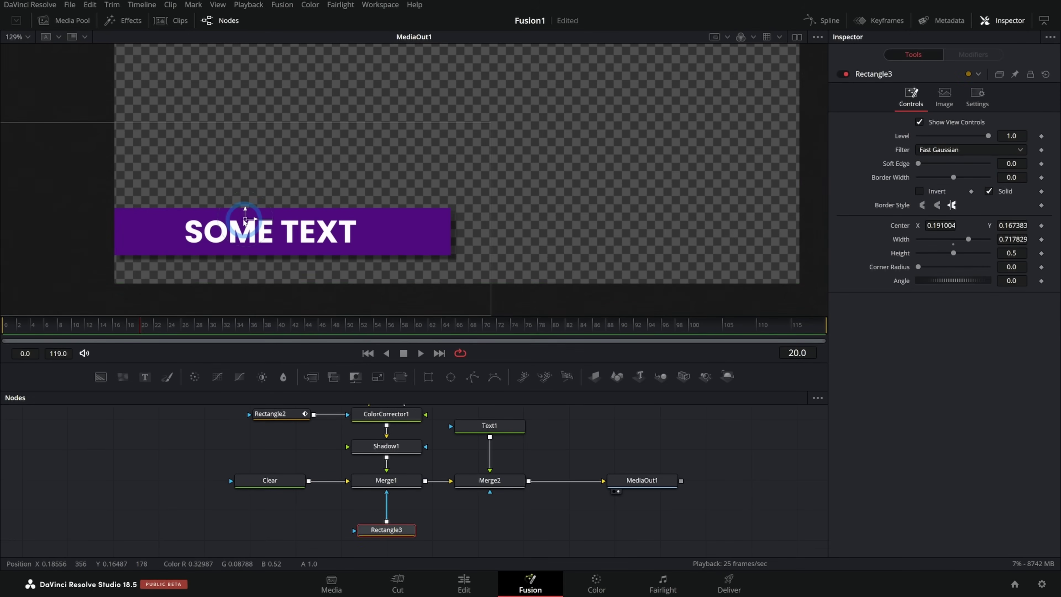
drag(245, 219, 497, 215)
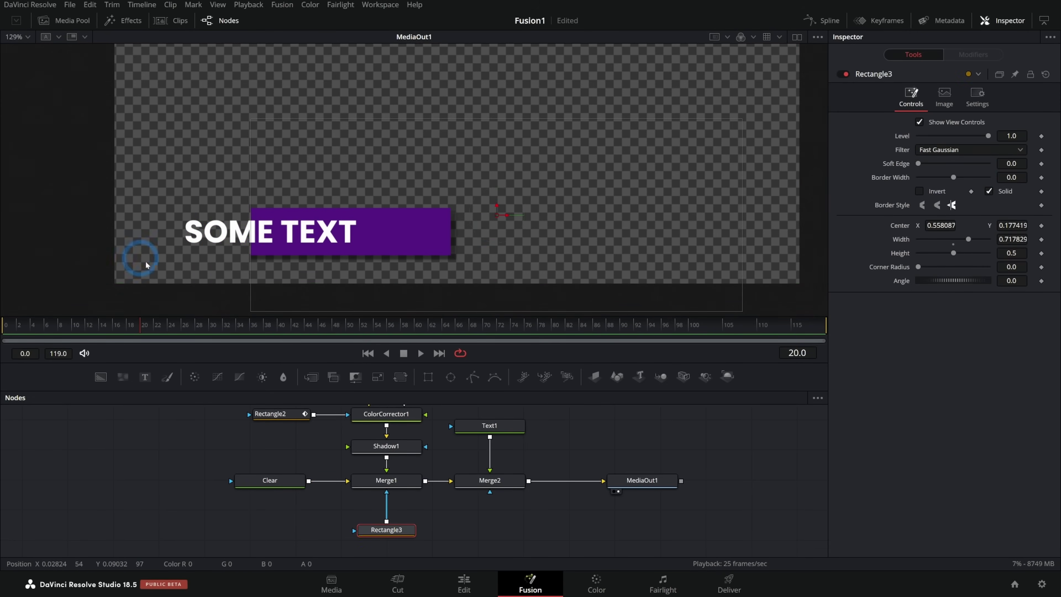
drag(517, 251, 247, 240)
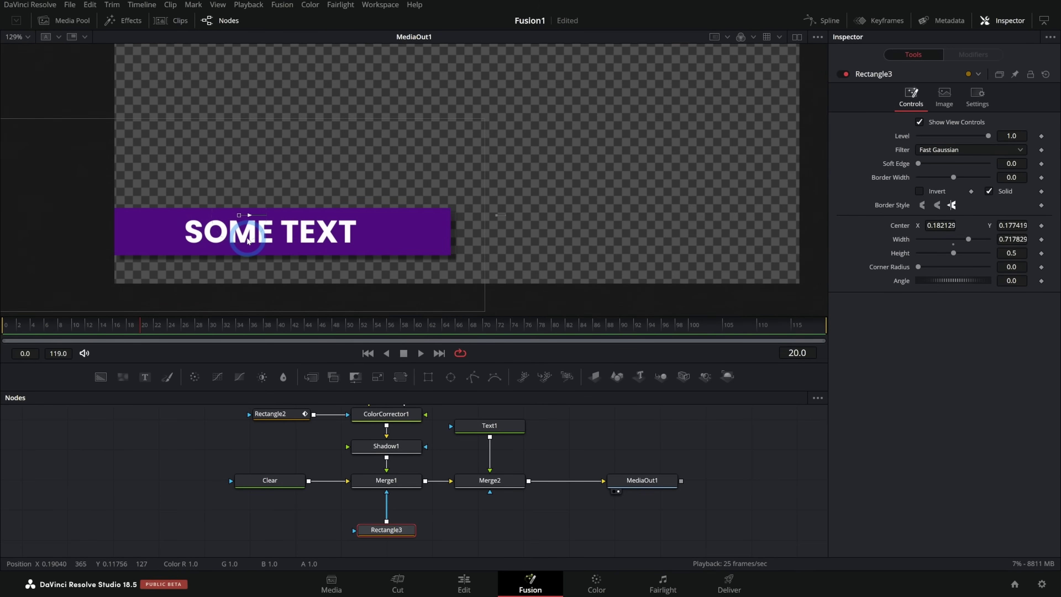
drag(227, 206, 127, 229)
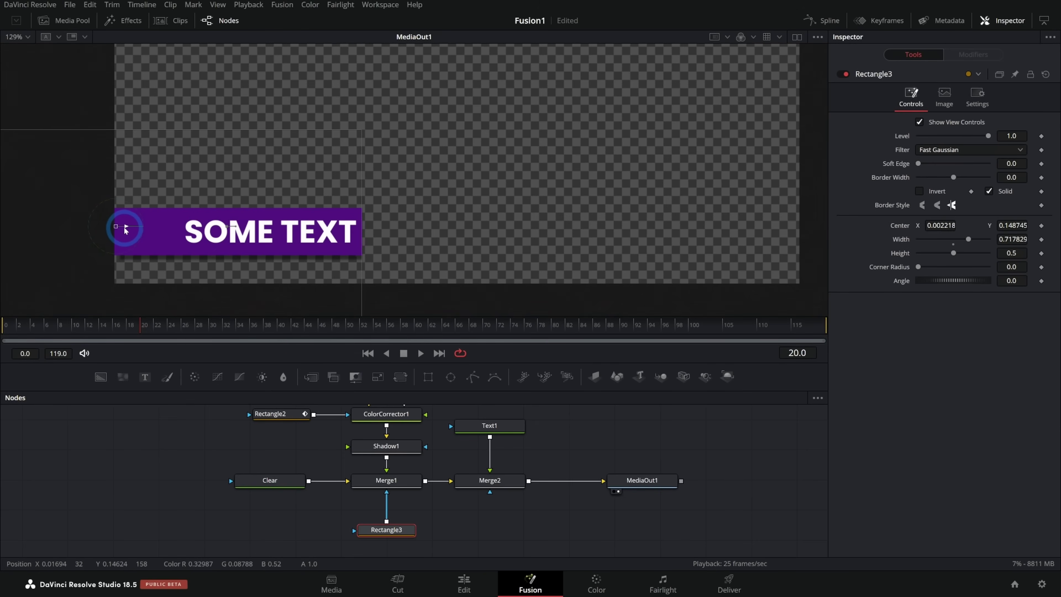
drag(121, 231, 120, 231)
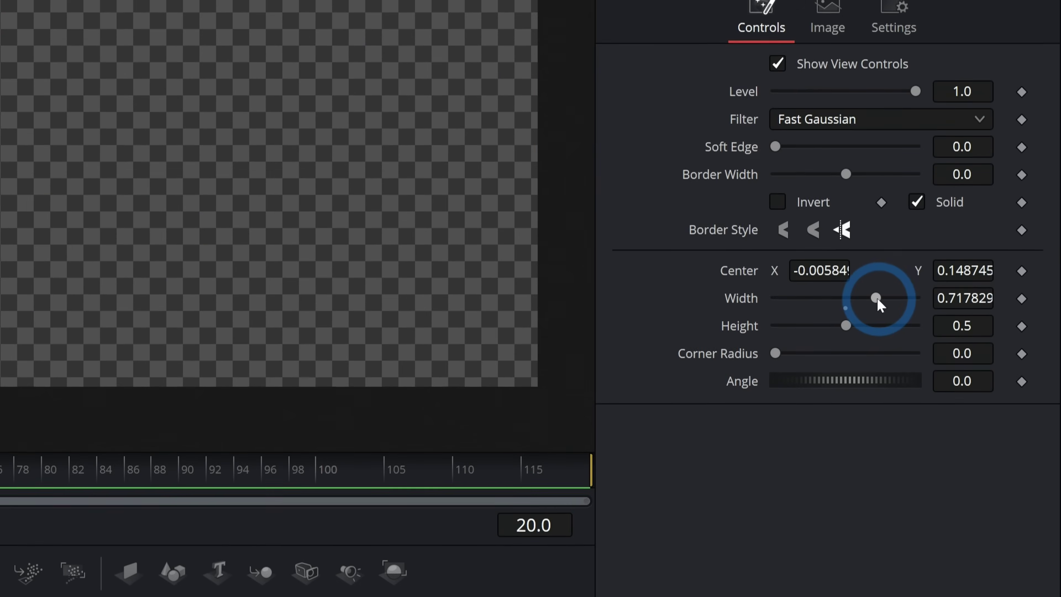
drag(879, 305, 940, 303)
Set Rectangle3's mask Width to 1.024 so it matches the purple bar's right end
click(1004, 239)
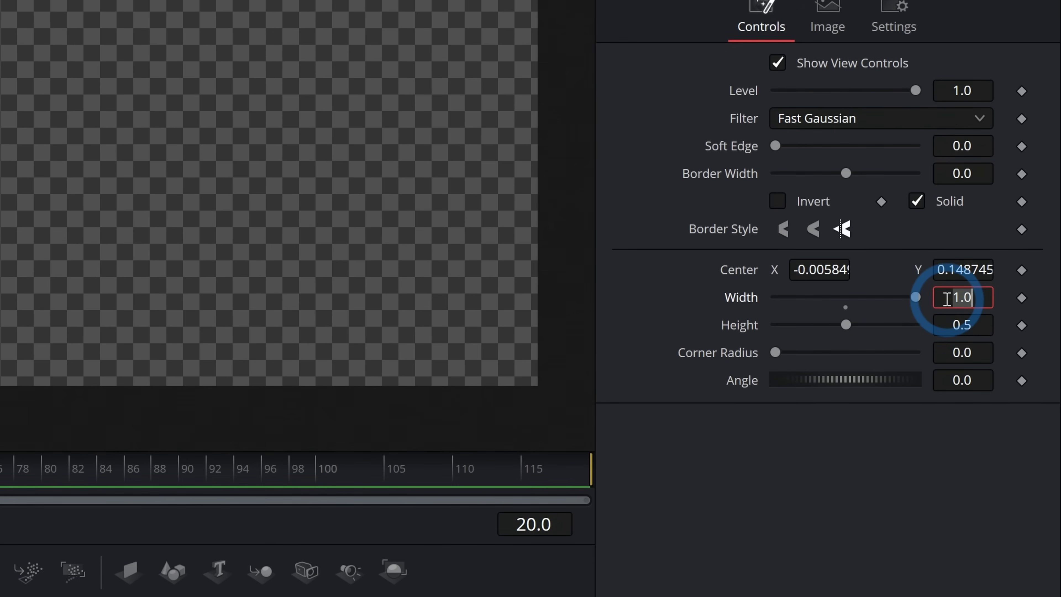
key(Tab)
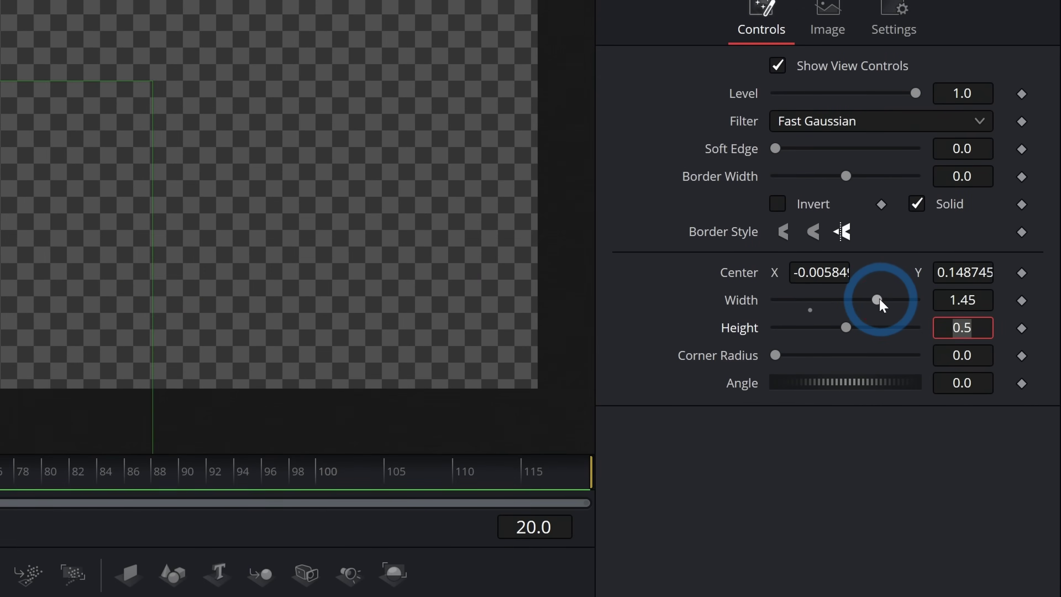
drag(969, 238, 967, 237)
drag(874, 300, 851, 303)
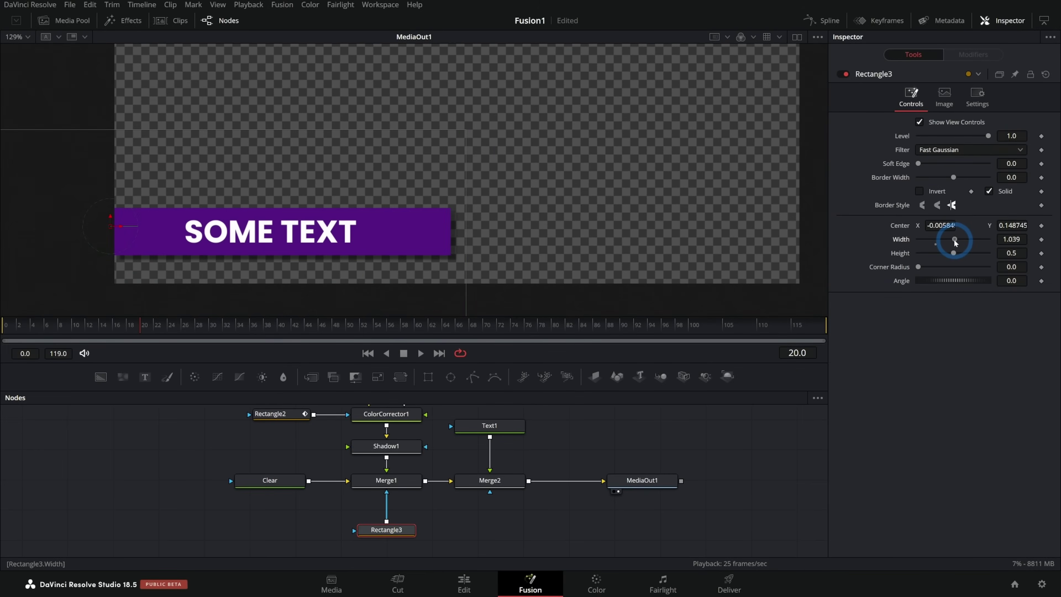
drag(955, 242, 953, 242)
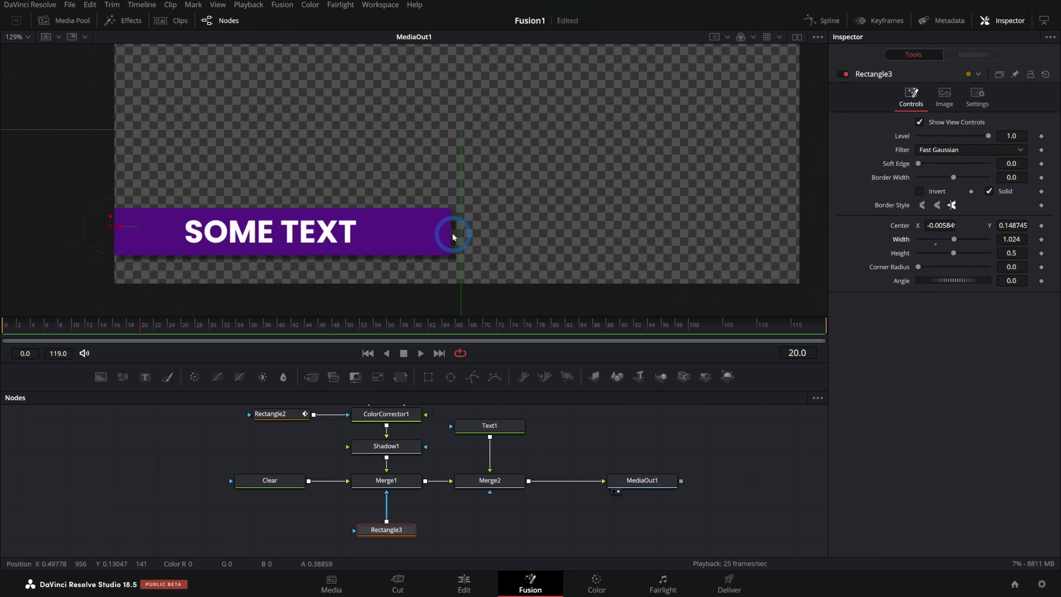
Keyframe Width at 1.024 on frame 10 and set it to 0 at frame 0
click(270, 250)
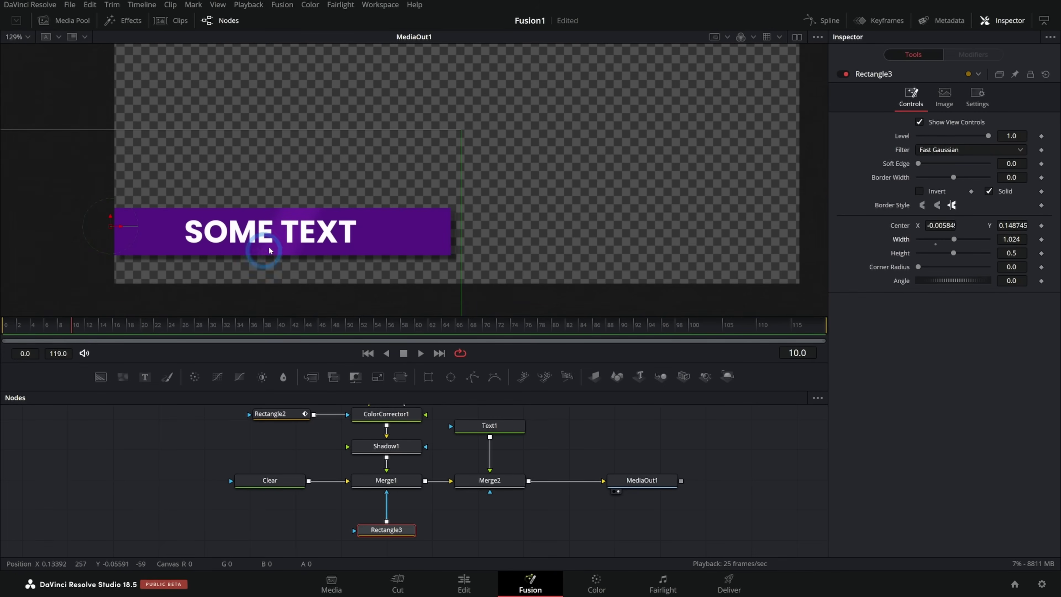
click(14, 329)
drag(56, 328, 73, 327)
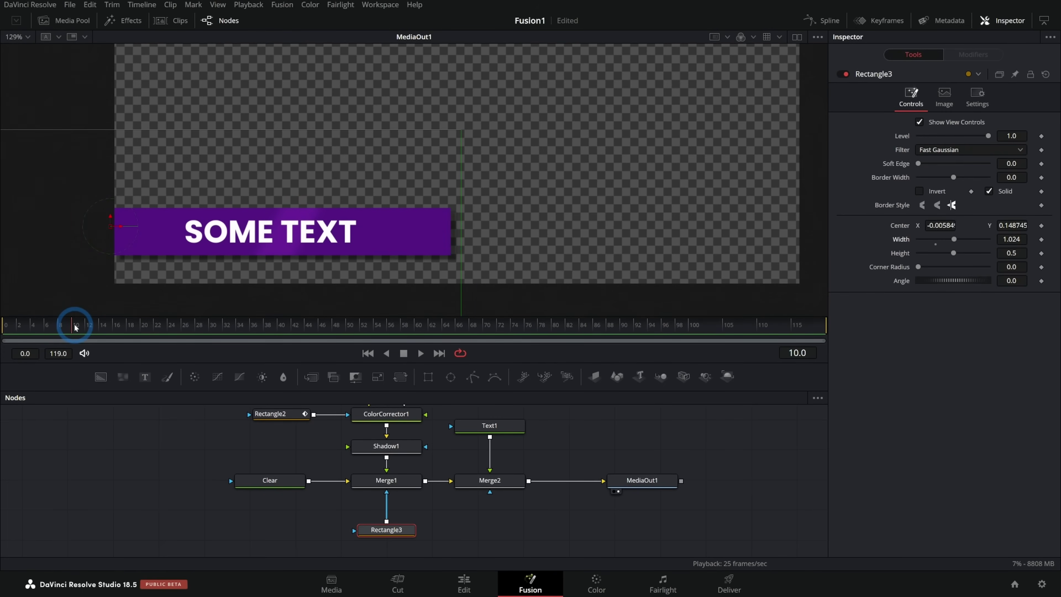
click(1041, 239)
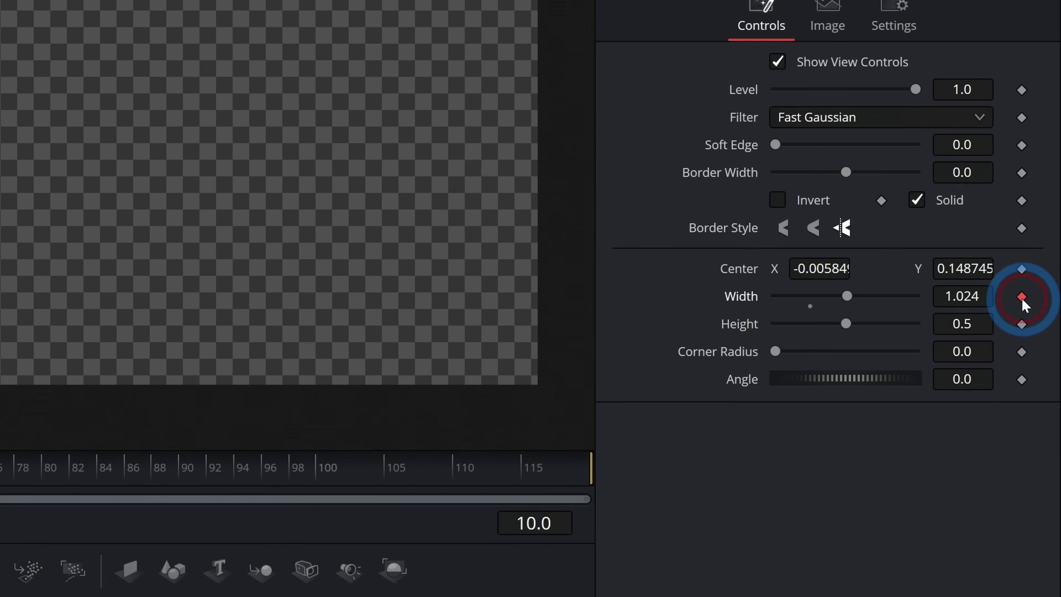
drag(64, 325, 5, 330)
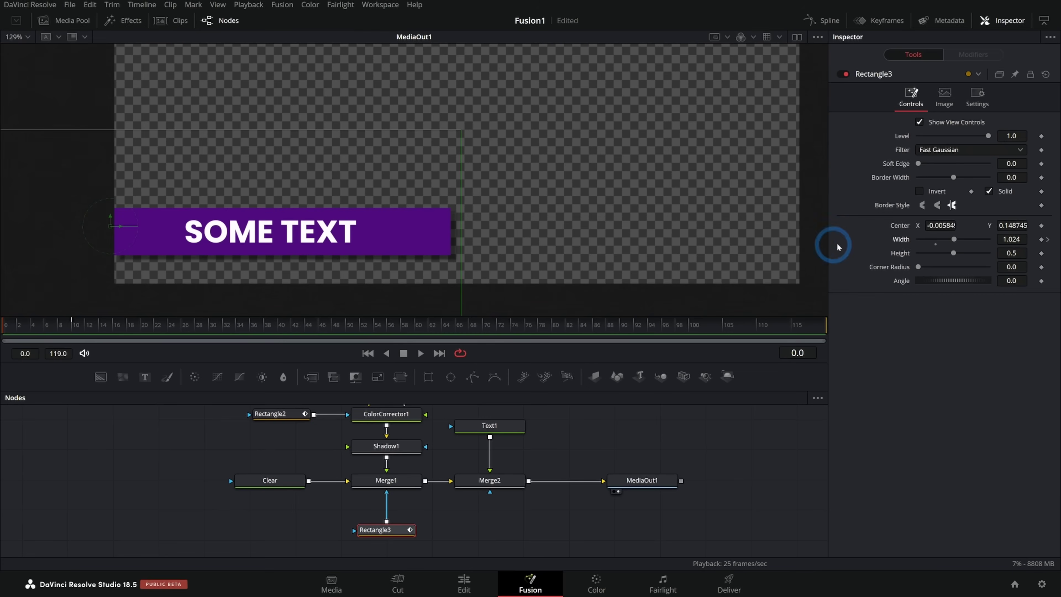
drag(956, 242, 381, 322)
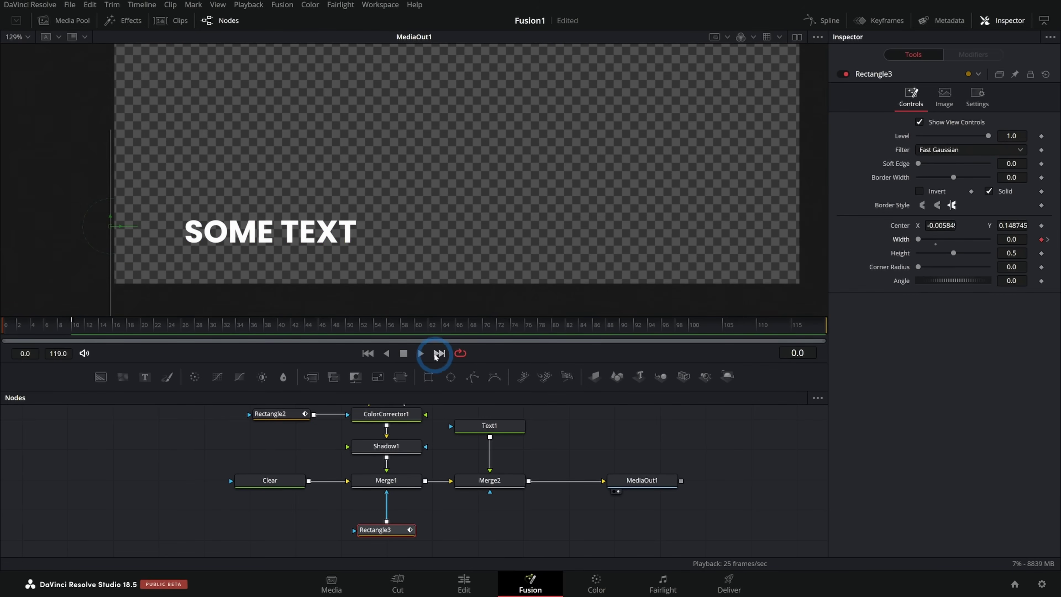
Play and scrub through the bar wipe-in, finishing at frame 10 with the bar fully revealed
click(422, 354)
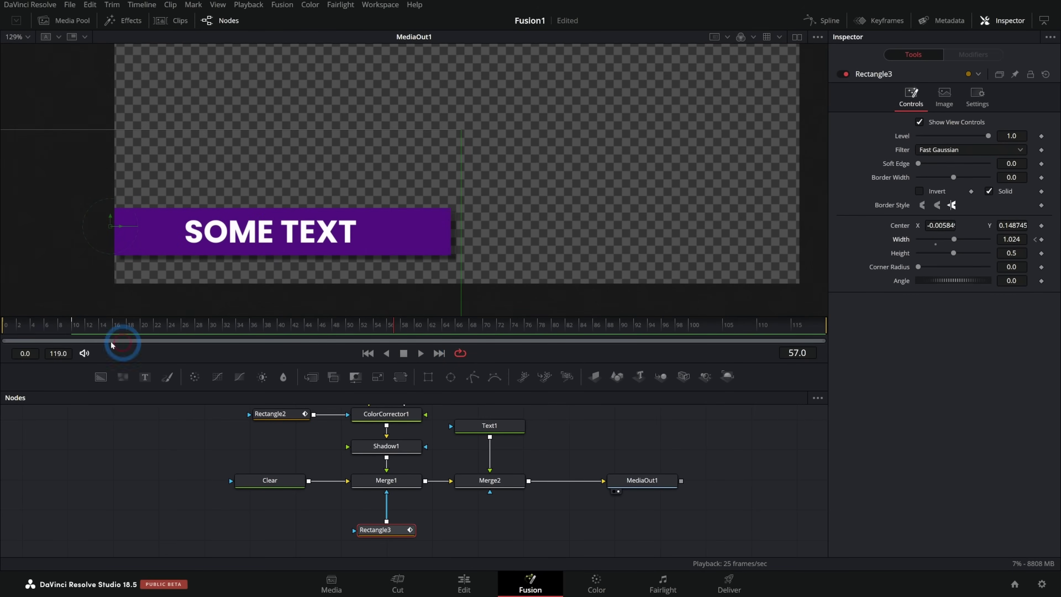
drag(36, 326, 99, 325)
key(space)
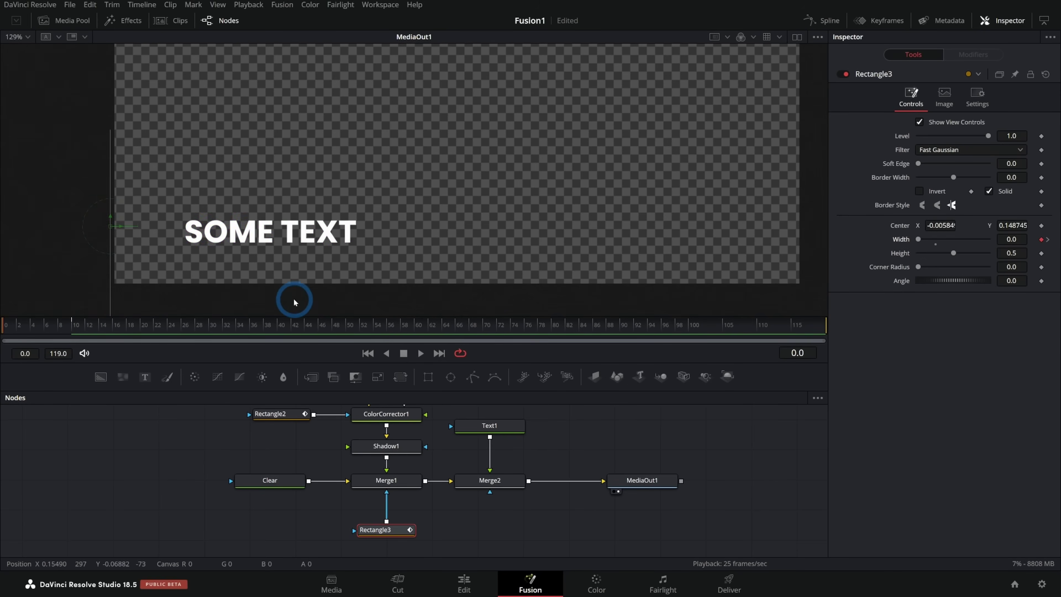
drag(361, 327, 106, 331)
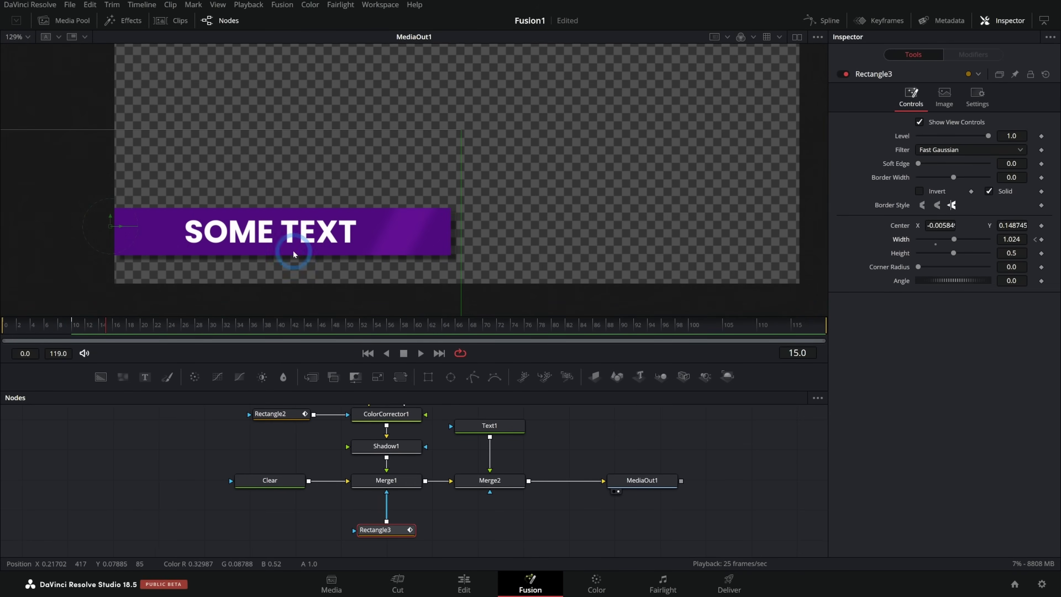
drag(92, 326, 77, 330)
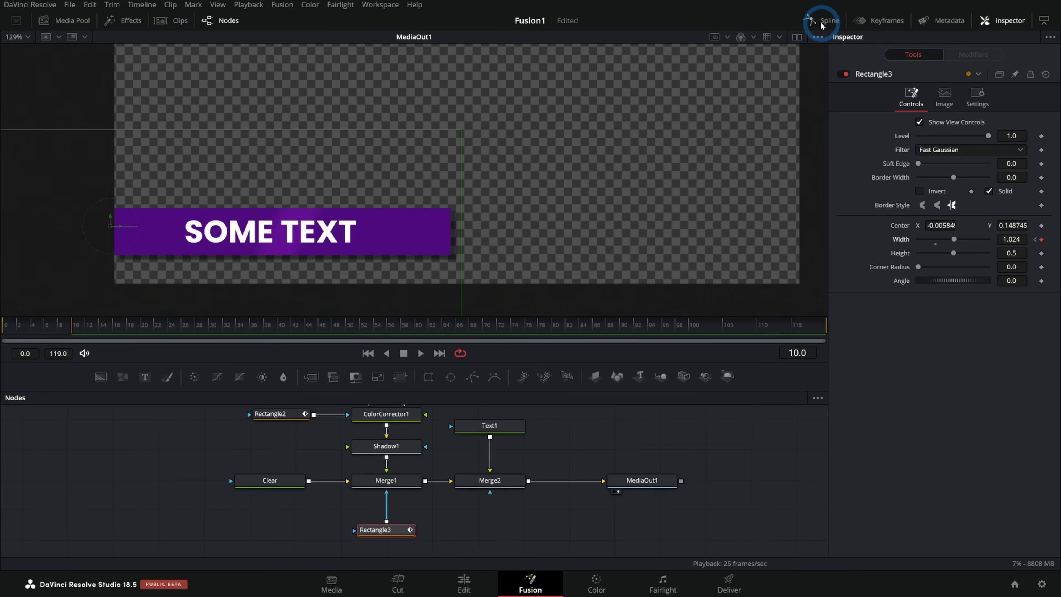
click(582, 49)
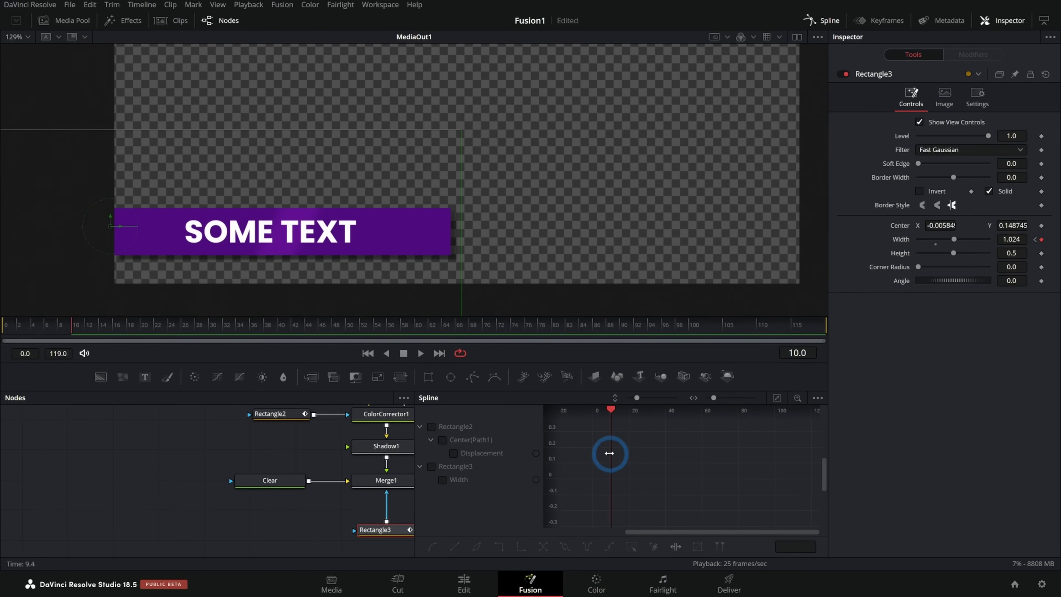
Show Rectangle3's Width curve in the Spline editor and ease it into the frame-10 keyframe
drag(413, 412, 271, 418)
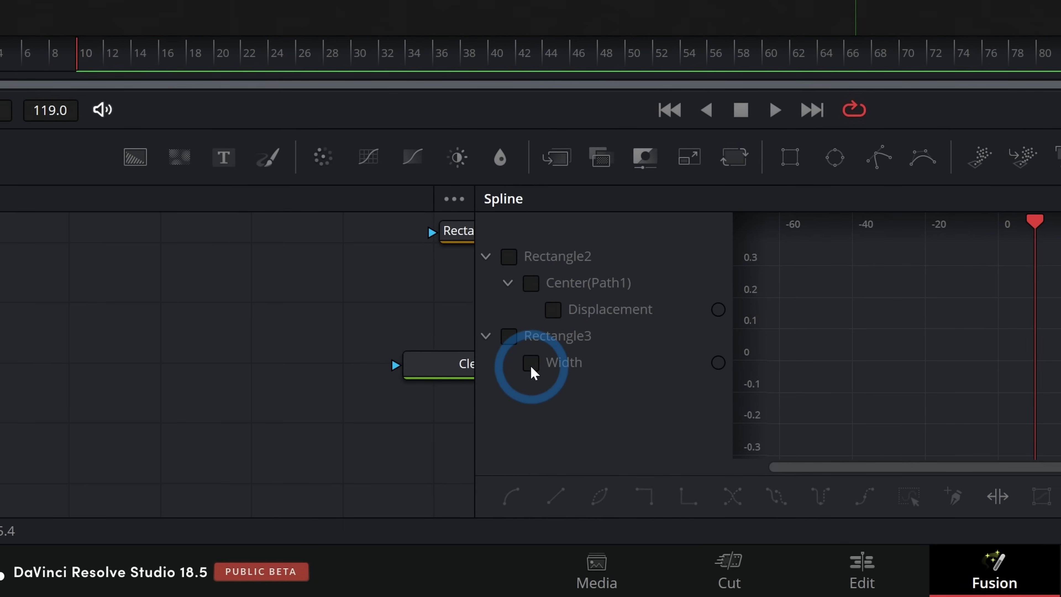
click(533, 367)
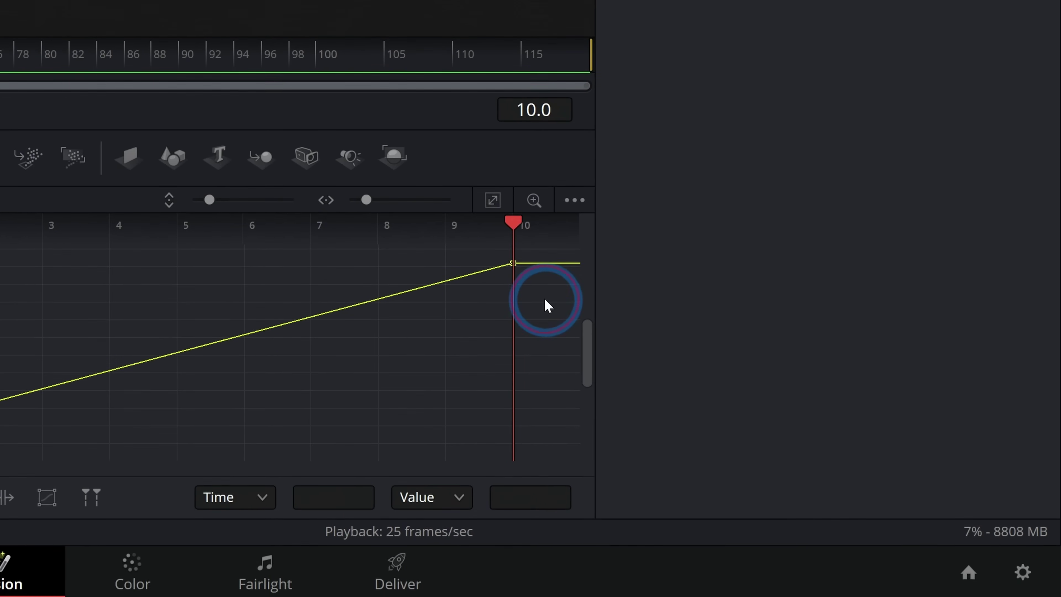
drag(544, 297, 486, 256)
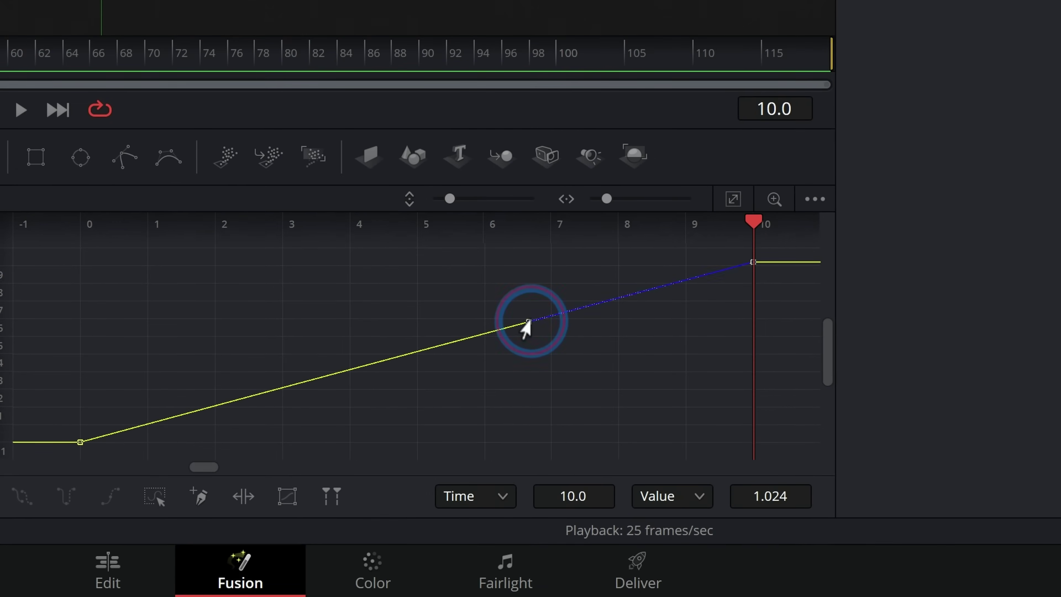
drag(527, 321, 333, 263)
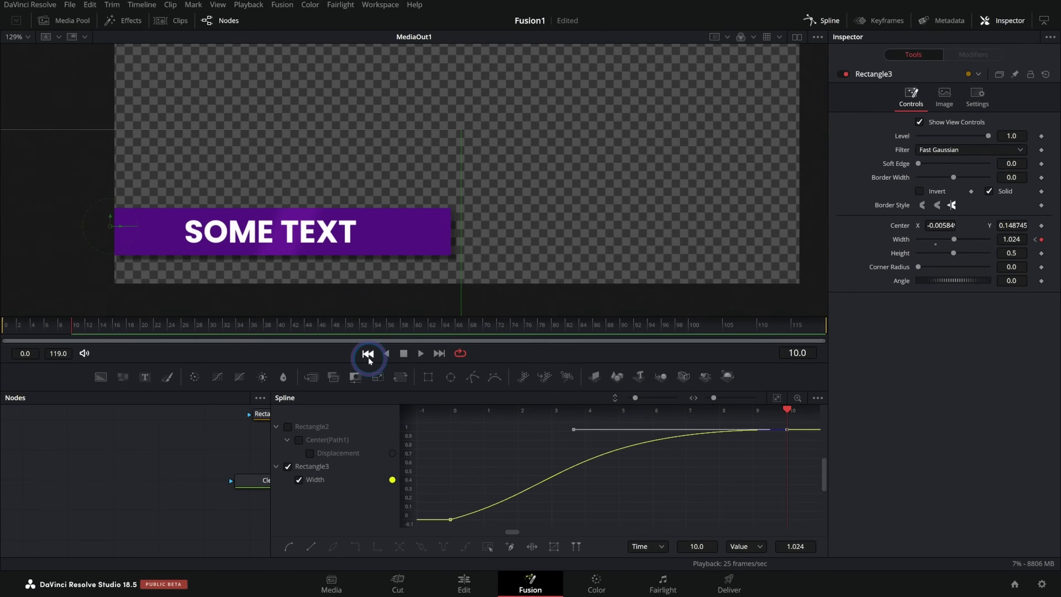
Replay and scrub the purple bar's eased grow-in from frame 0
click(367, 353)
click(420, 354)
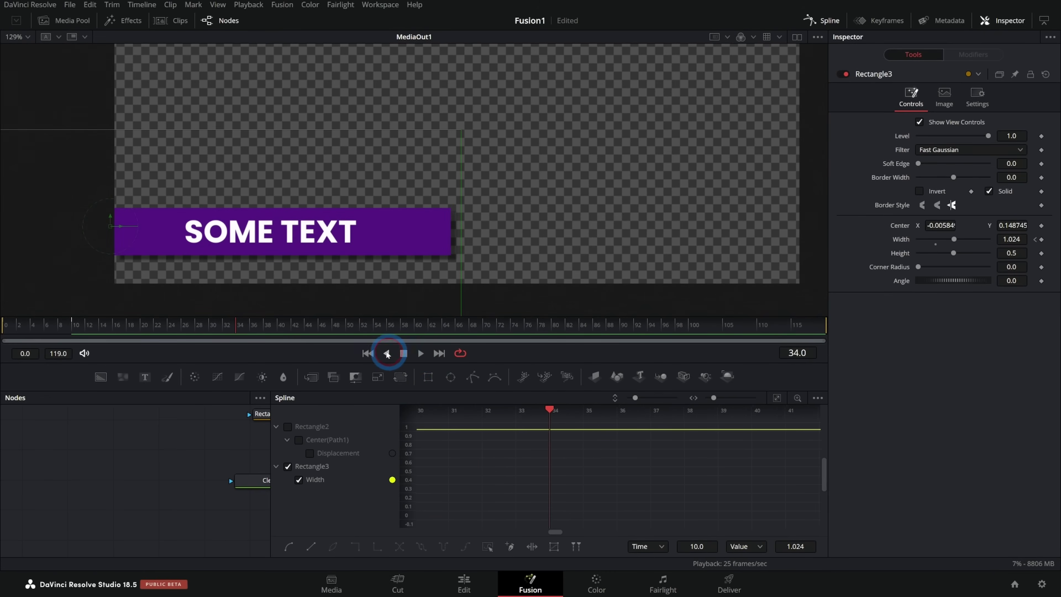
click(404, 353)
click(420, 354)
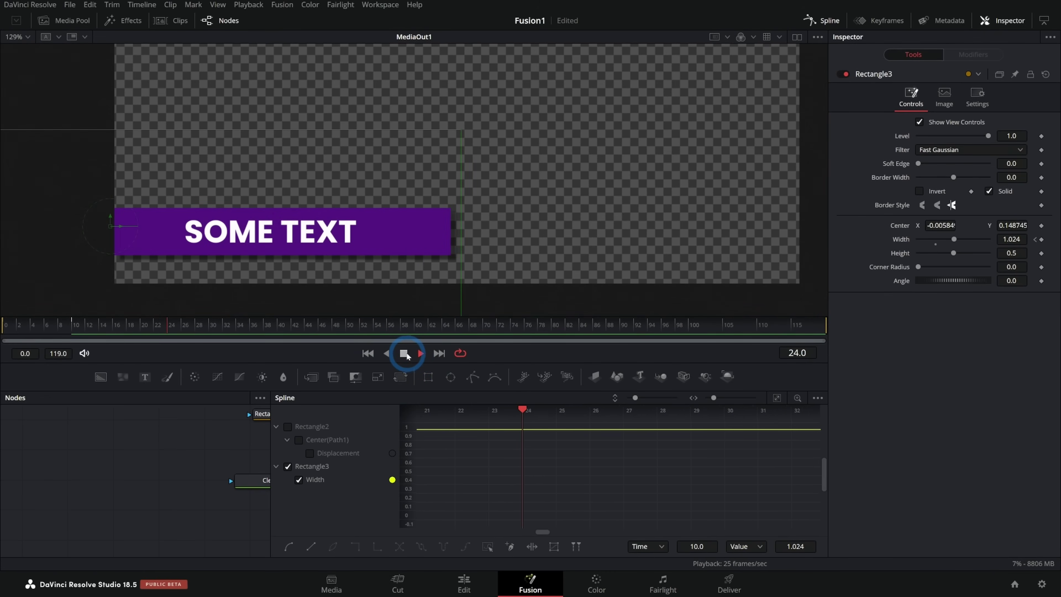
drag(146, 340, 3, 326)
click(419, 354)
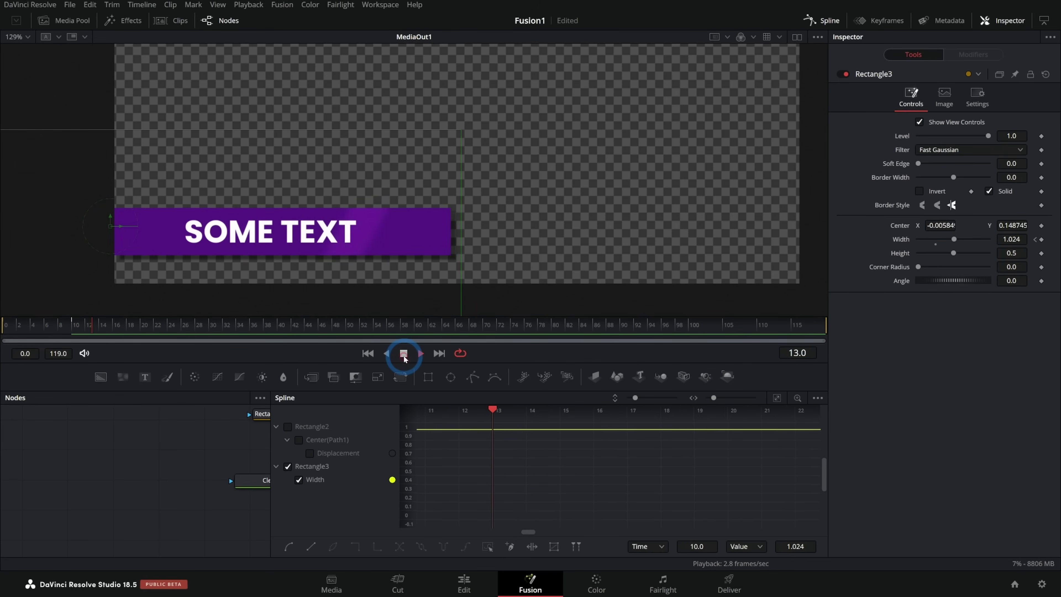
drag(16, 325, 76, 327)
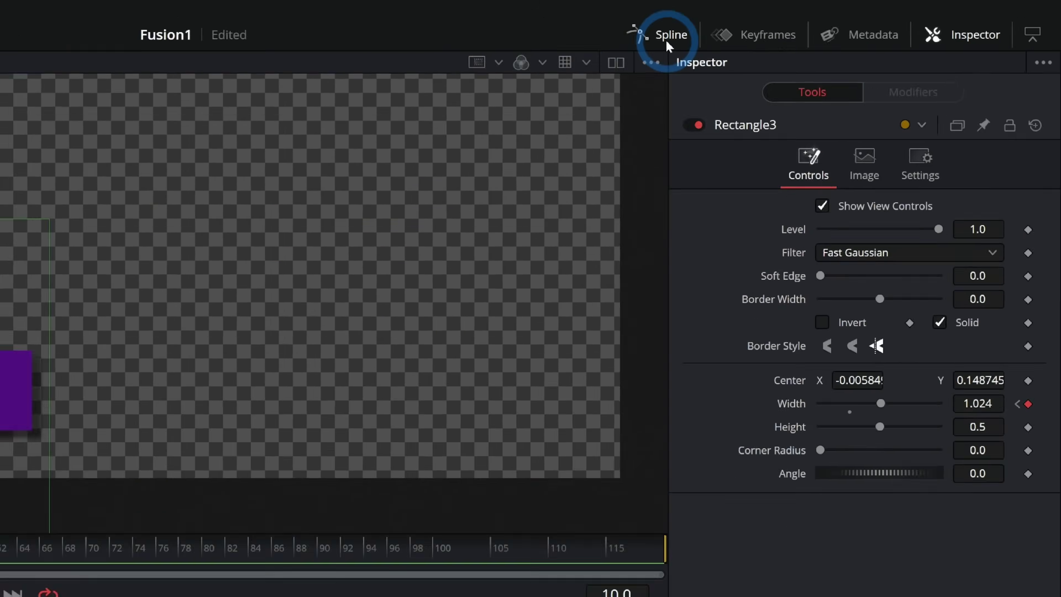
Close the Spline editor and replay the reveal, stopping at frame 3 to inspect it
click(818, 20)
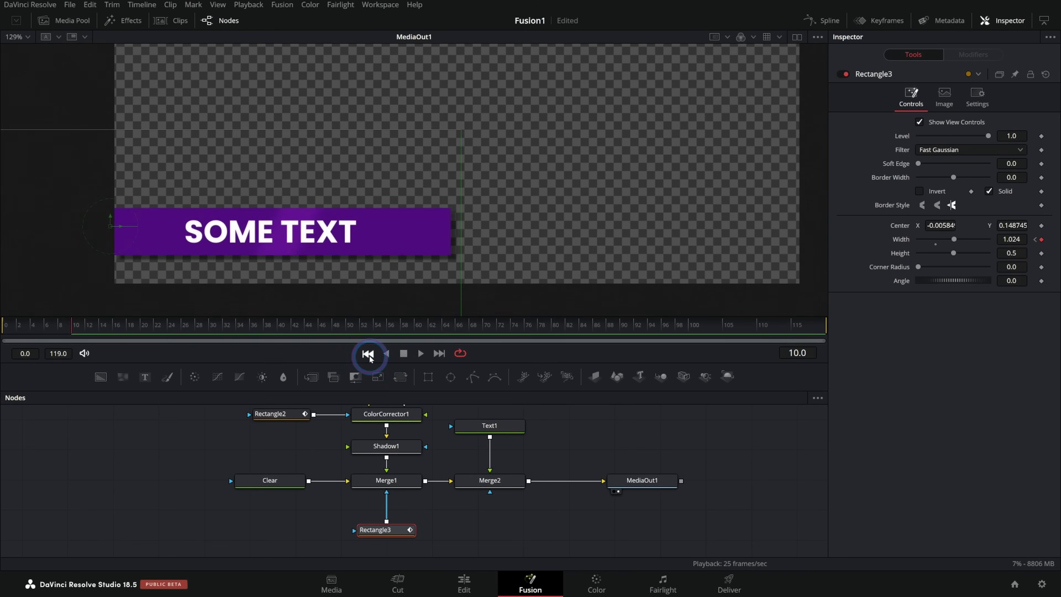
click(368, 353)
click(421, 353)
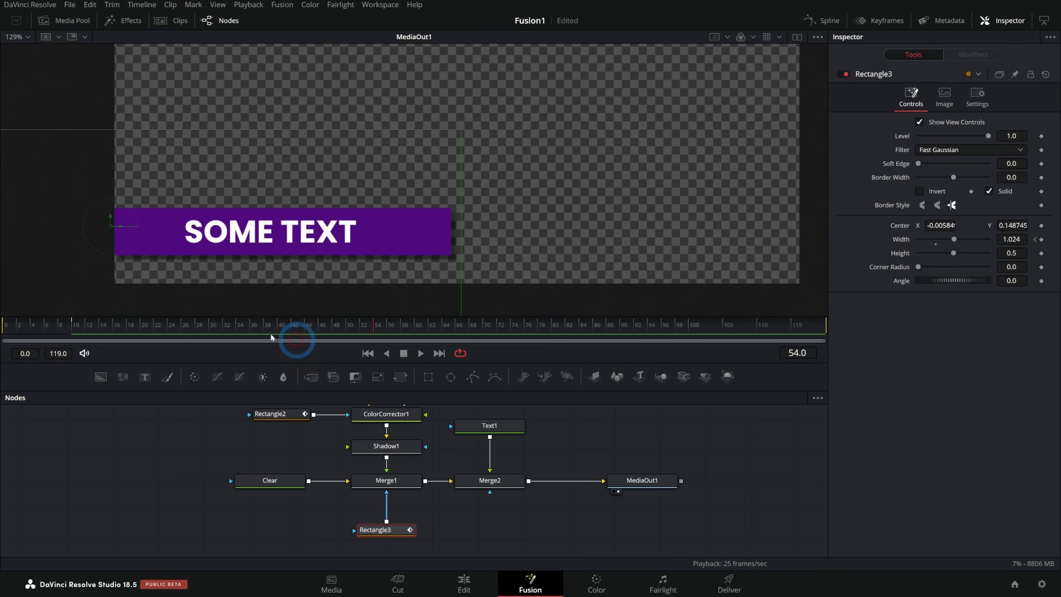
drag(119, 328, 28, 336)
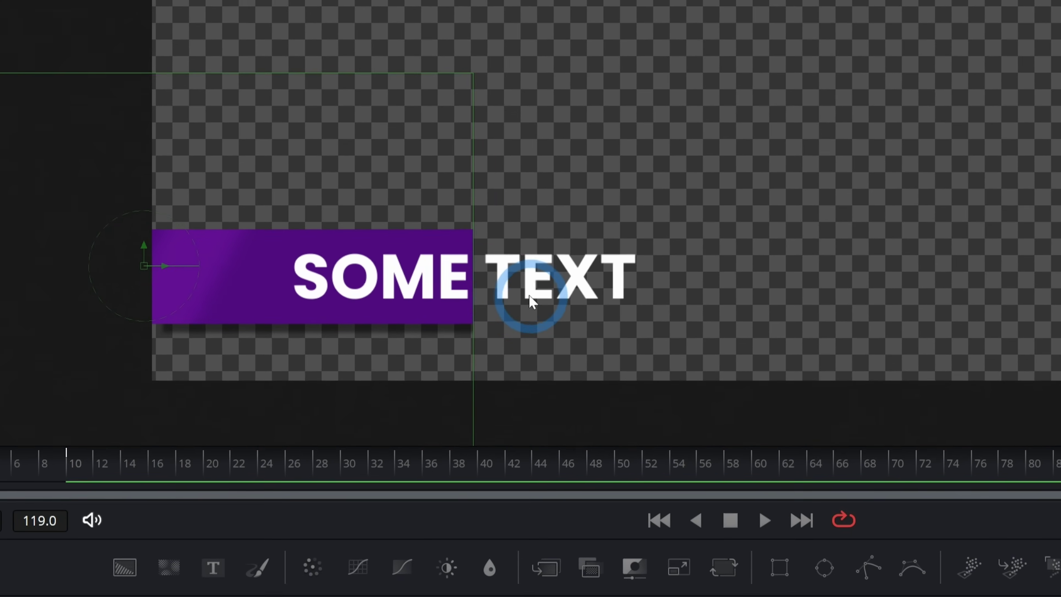
Connect Rectangle3's output to Merge2's mask input so SOME TEXT is masked too
click(315, 472)
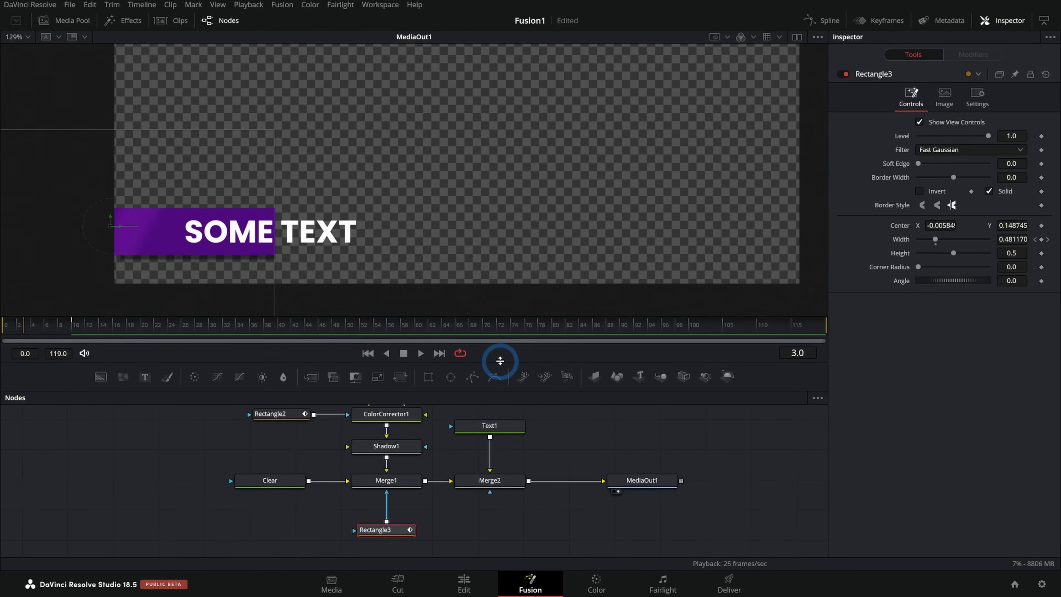
drag(501, 360, 500, 266)
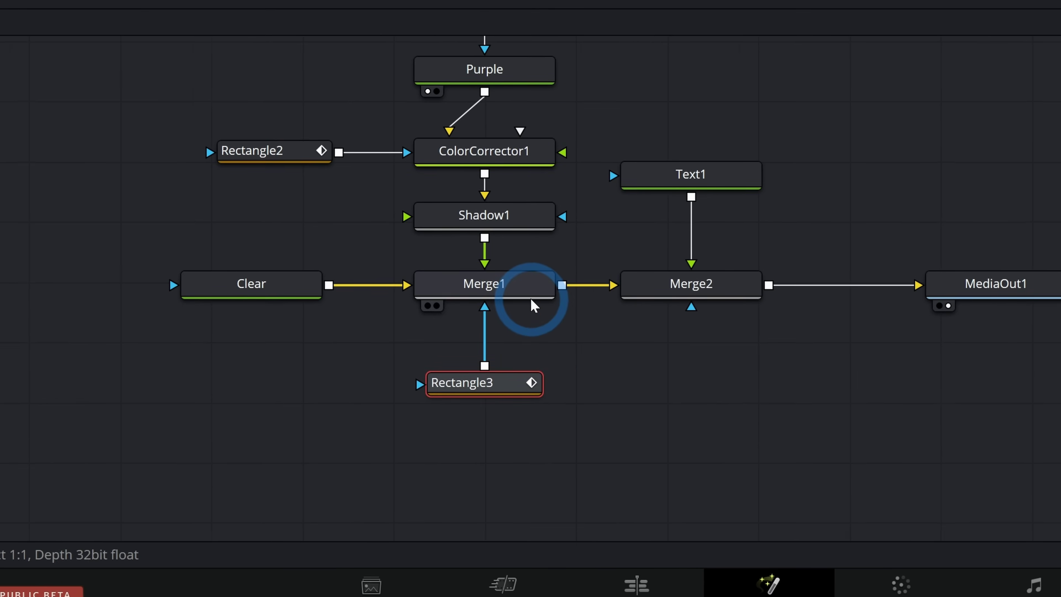
drag(505, 393, 608, 284)
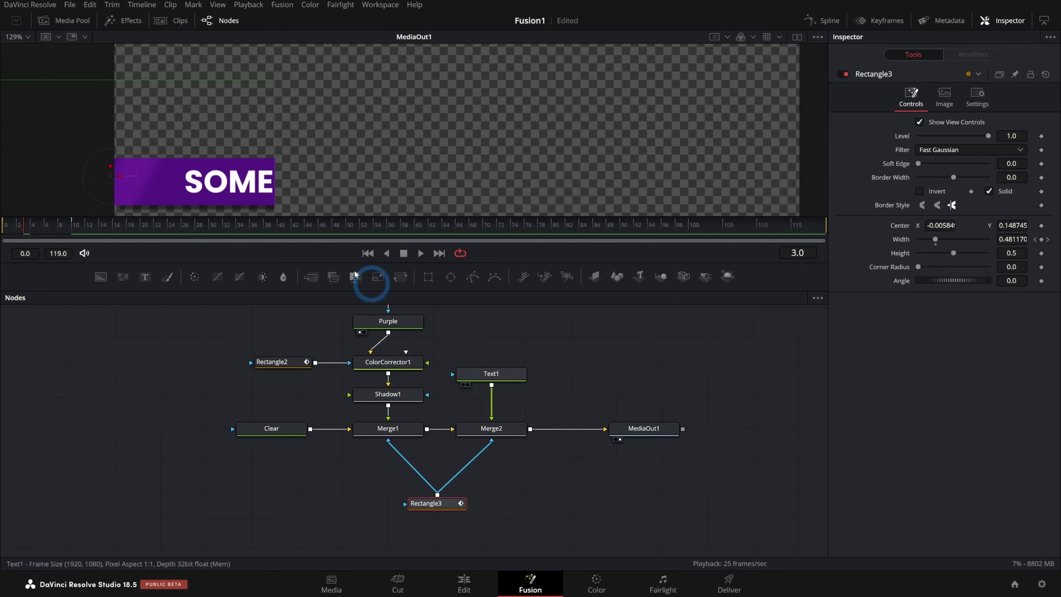
Replay and scrub the lower-third reveal from frame 0
click(367, 253)
click(420, 253)
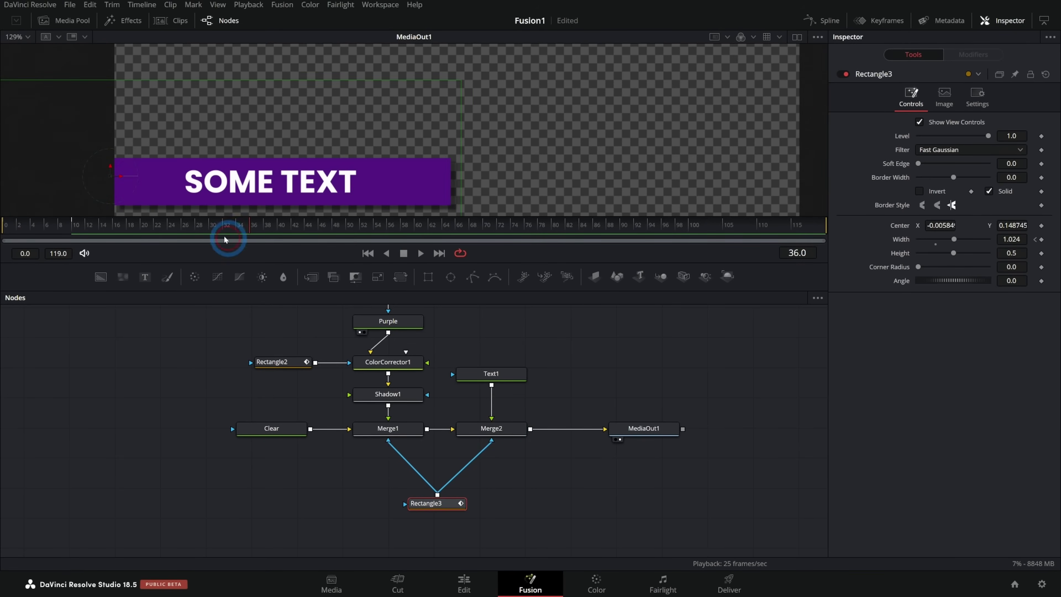
drag(138, 226, 99, 226)
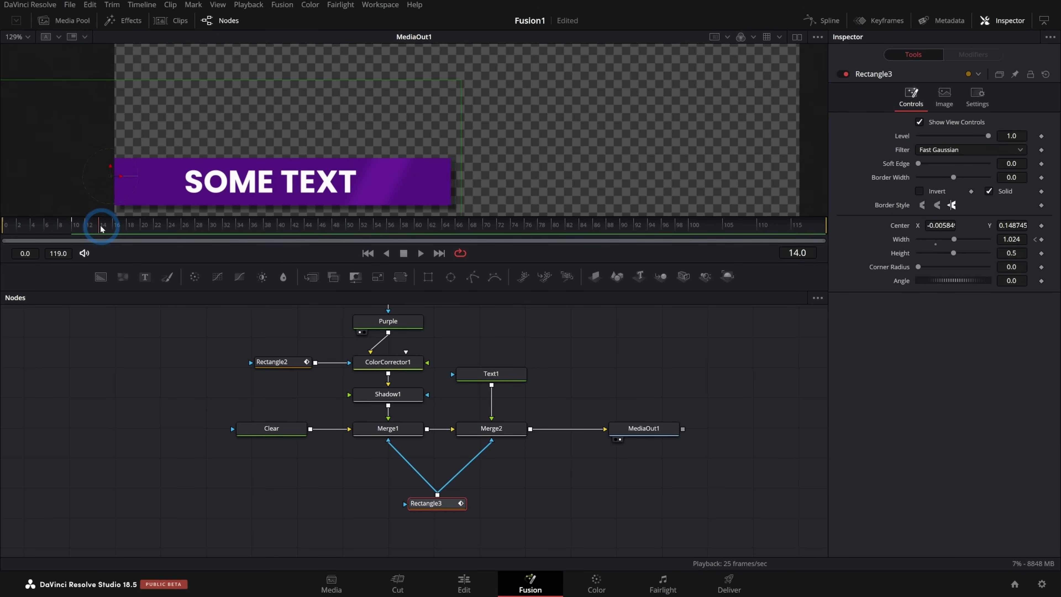
click(373, 252)
click(419, 252)
click(487, 477)
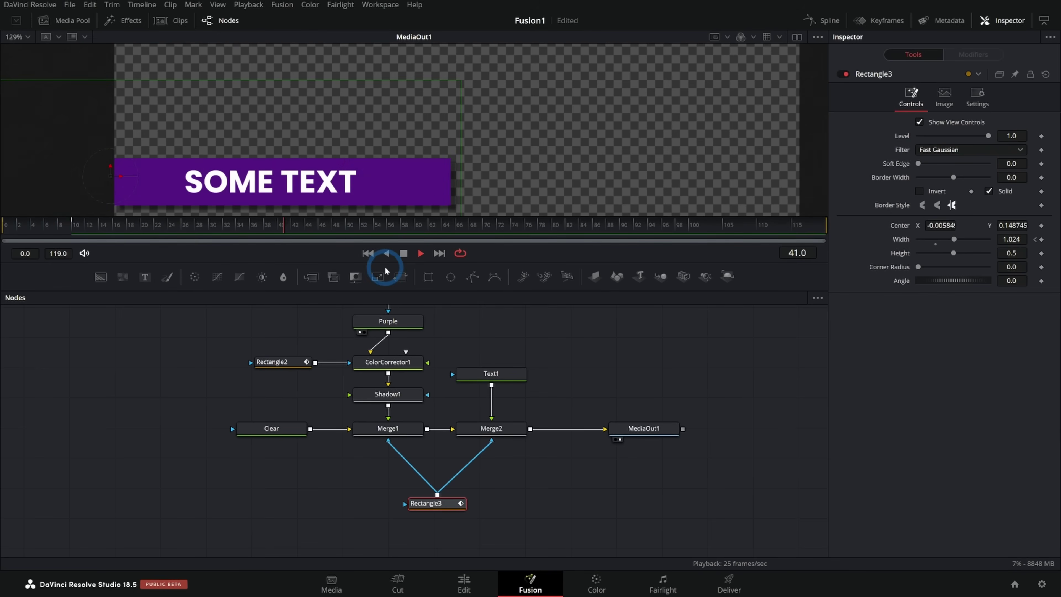
drag(199, 230, 306, 222)
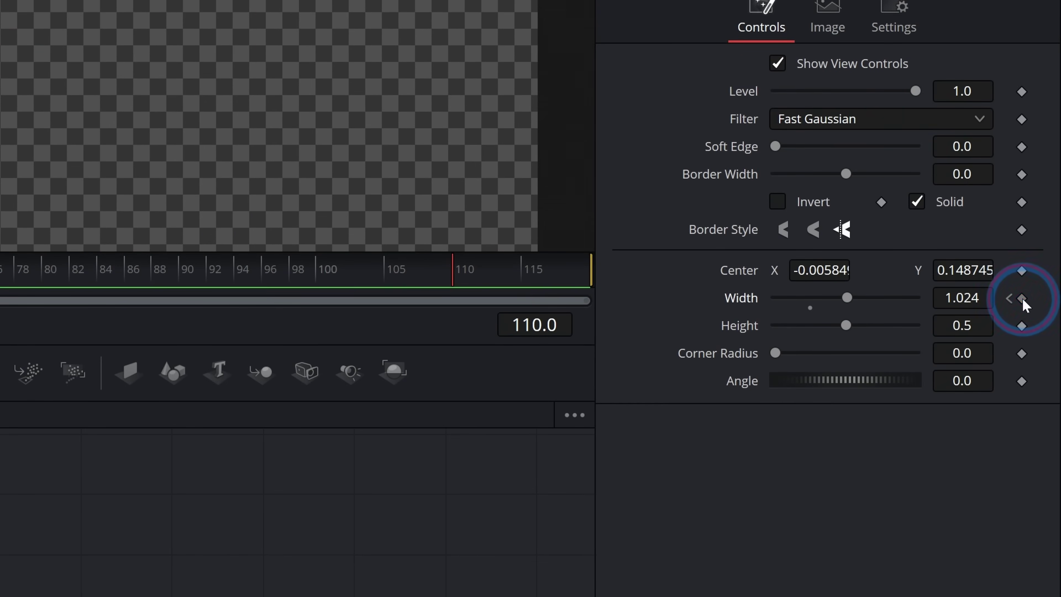
Keyframe the full 1.024 Width at frame 110, shrink it at frame 119, and enlarge the viewer
click(577, 270)
drag(846, 298, 827, 304)
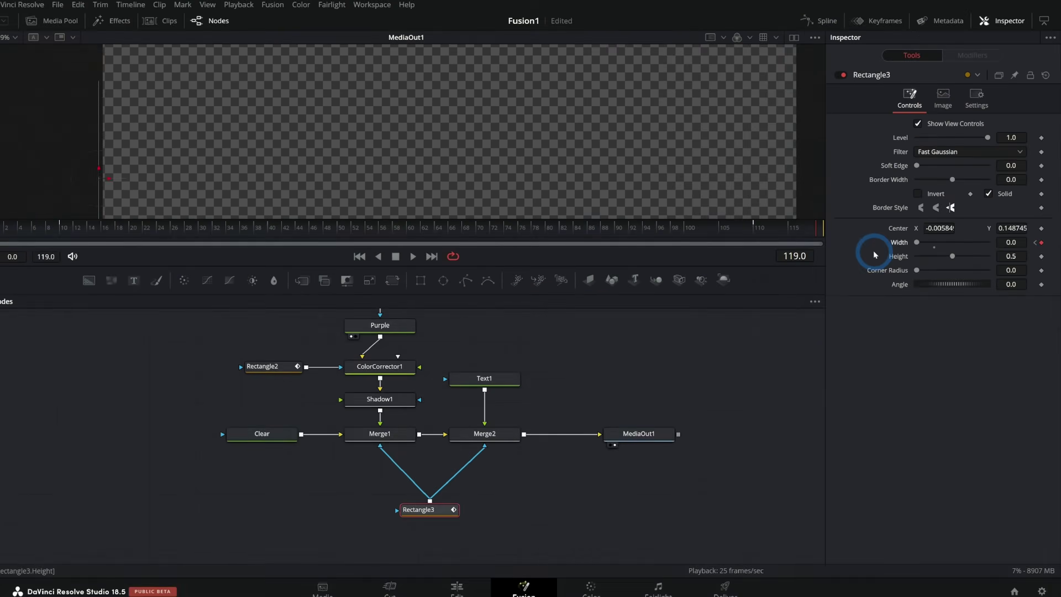
click(454, 269)
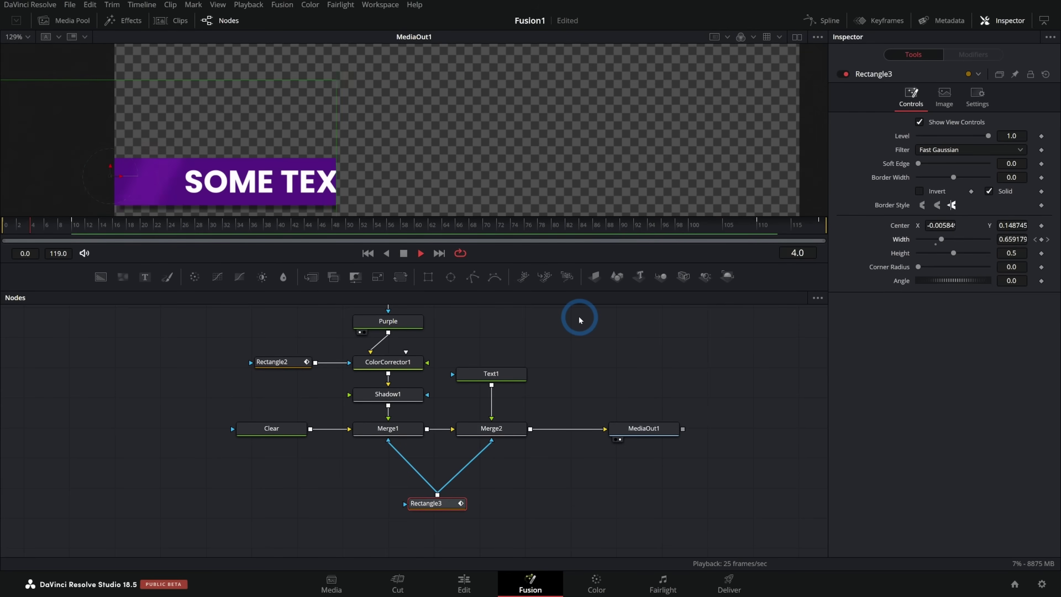
key(space)
drag(550, 262, 573, 344)
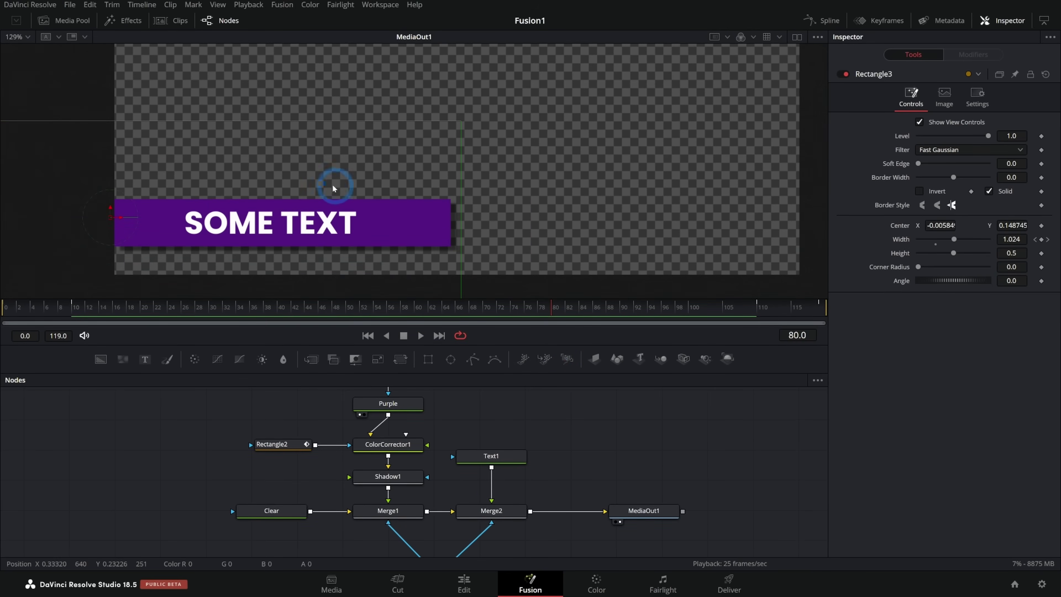
click(541, 360)
Place Fusion Composition 2 on Video 2 above the footage in the Edit timeline
click(465, 582)
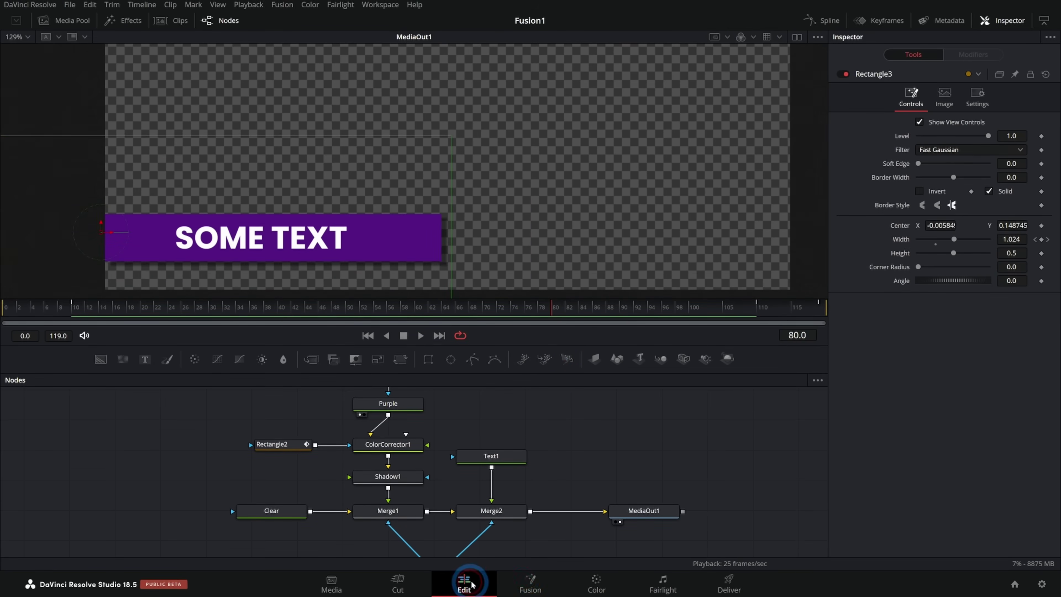
click(162, 62)
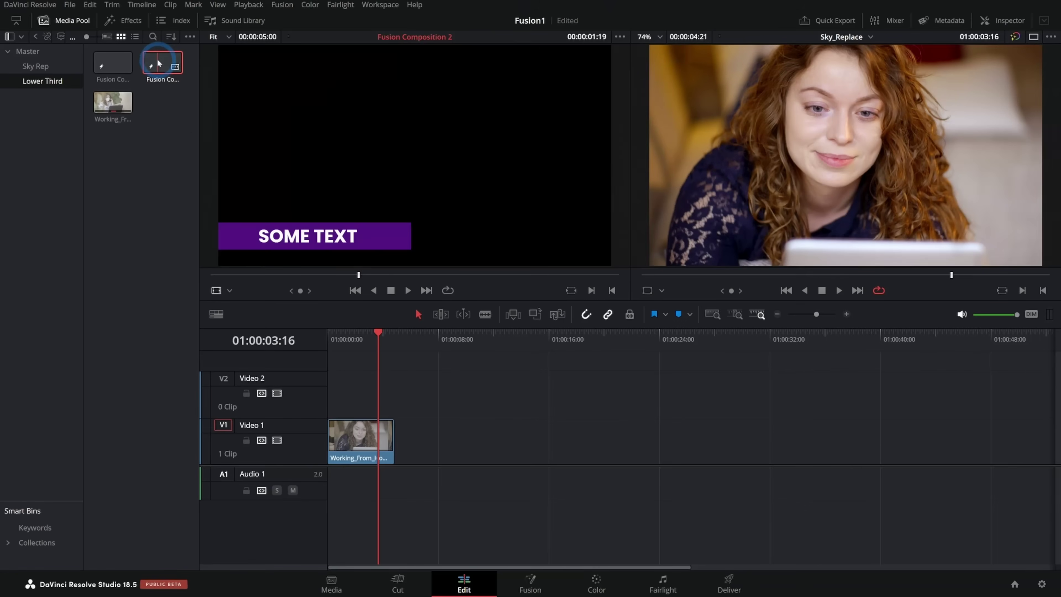
drag(325, 127, 364, 389)
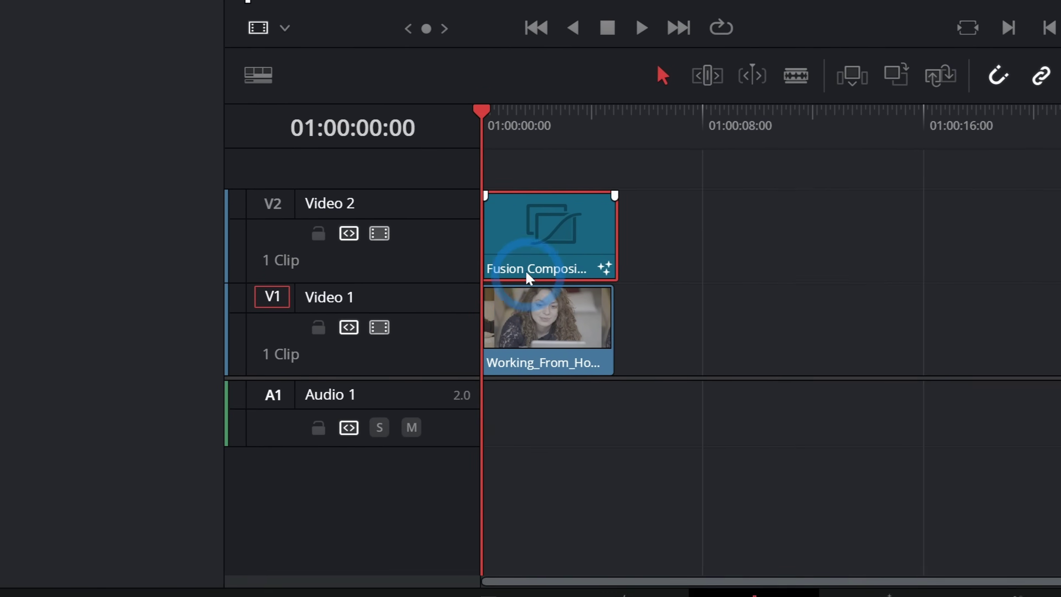
Play the timeline, then lengthen the Fusion Composition 2 clip to about 12 seconds
key(space)
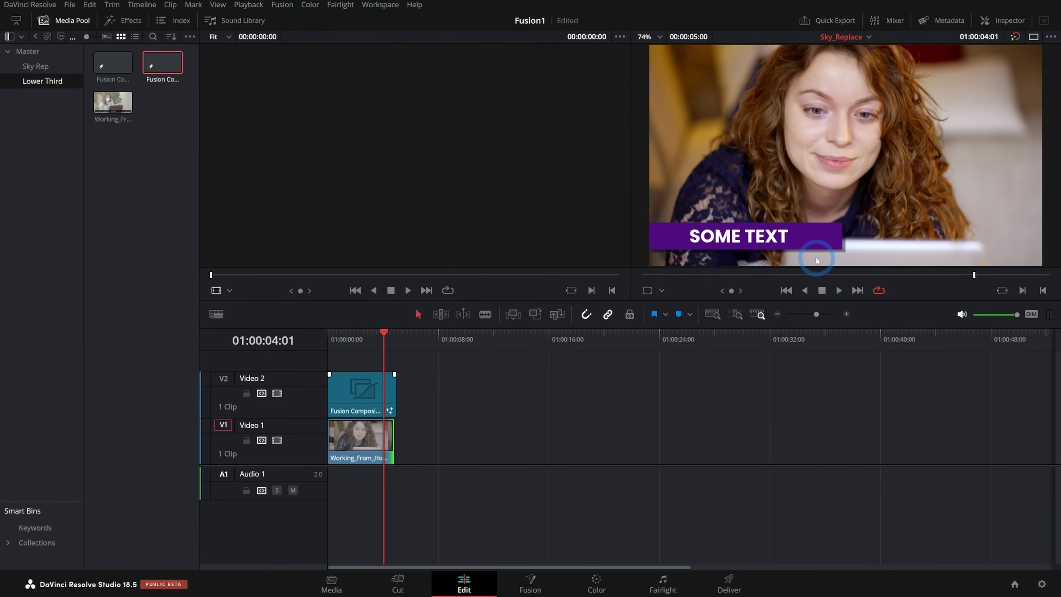
key(space)
key(Right)
key(Right)
key(Right)
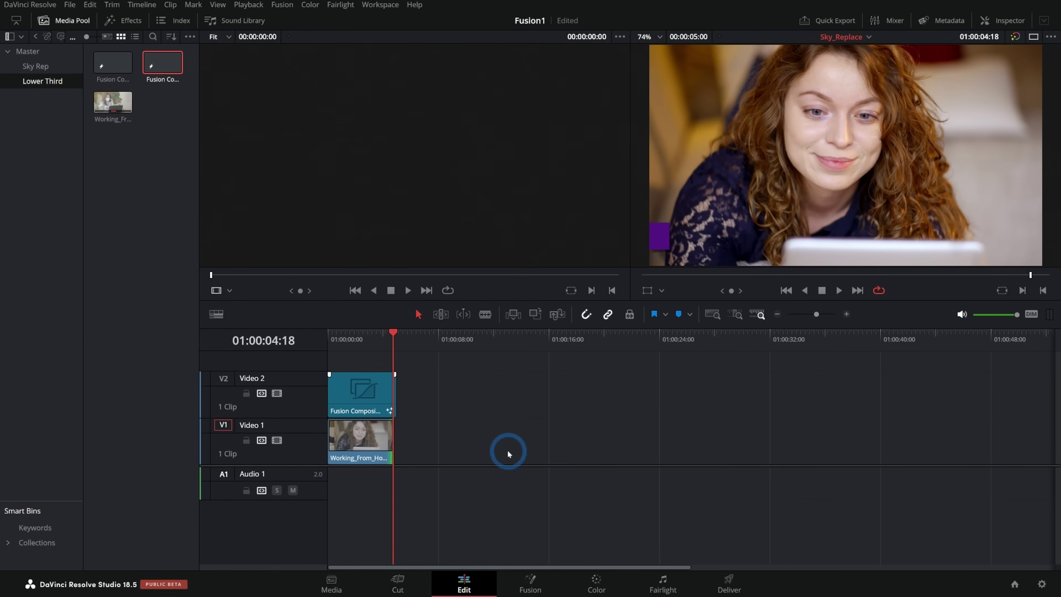
click(379, 406)
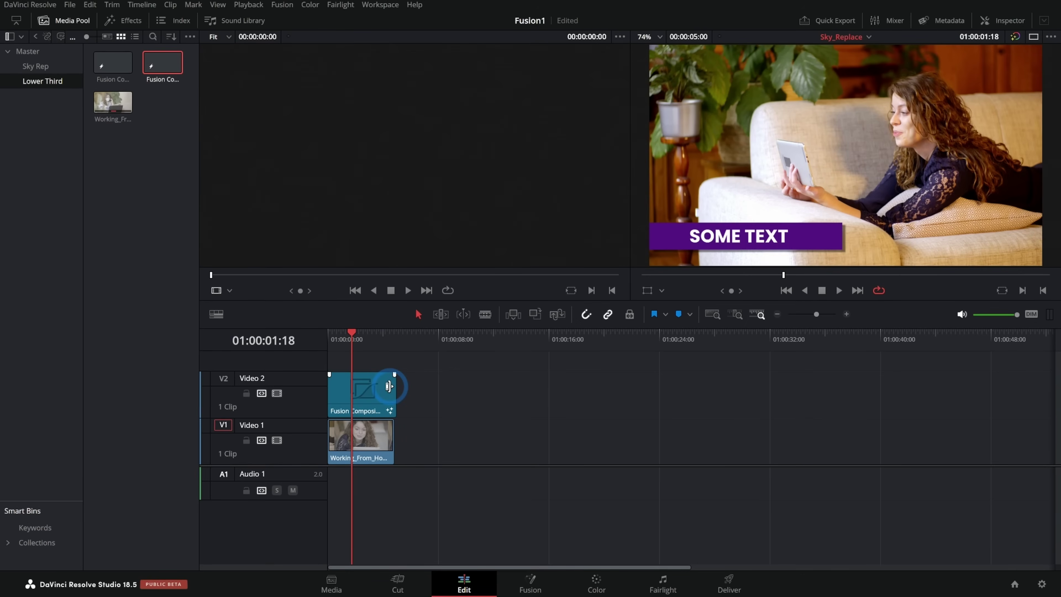
drag(389, 386, 503, 386)
Review the lower third around 01:00:04:00 in the timeline and source viewer
click(403, 350)
drag(395, 336, 390, 337)
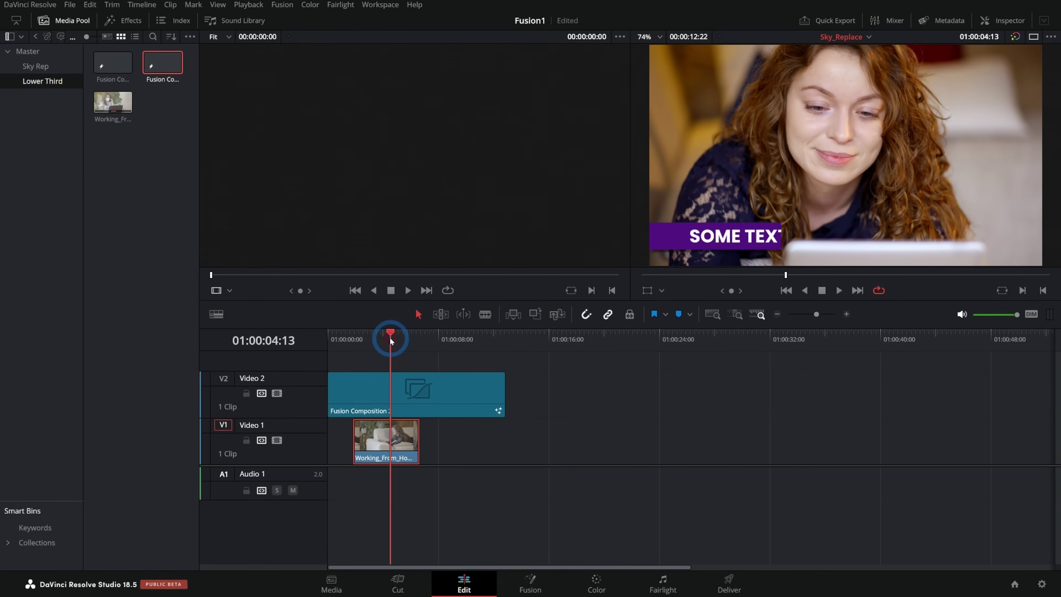
key(space)
click(383, 340)
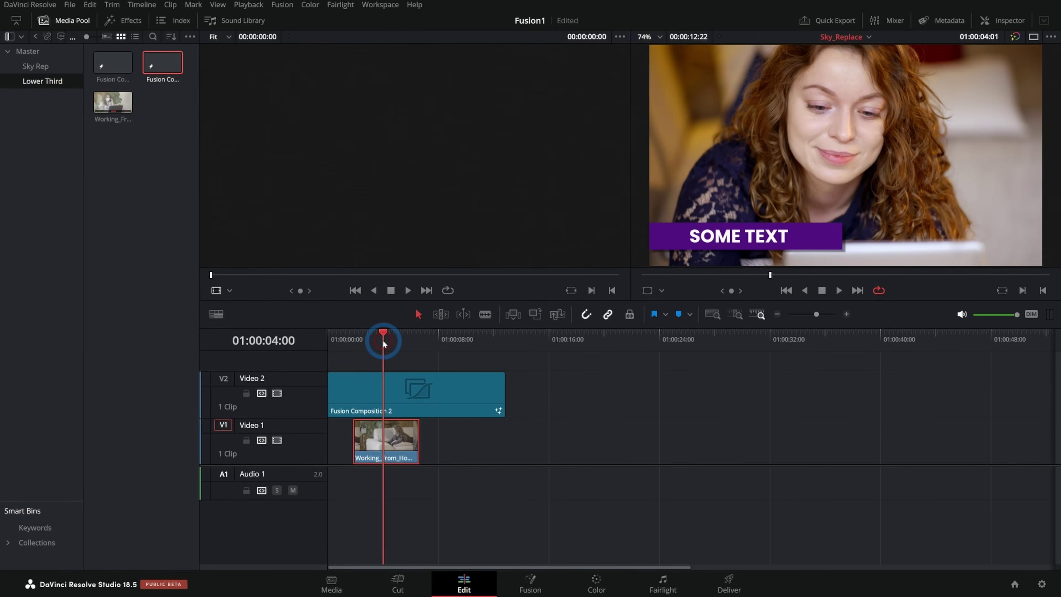
click(516, 385)
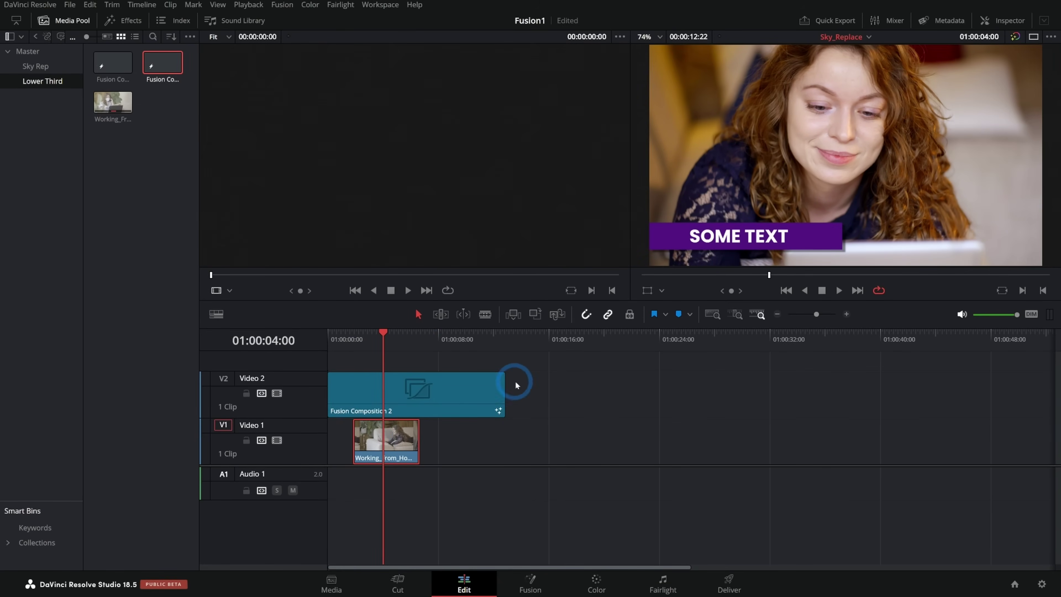
double_click(427, 393)
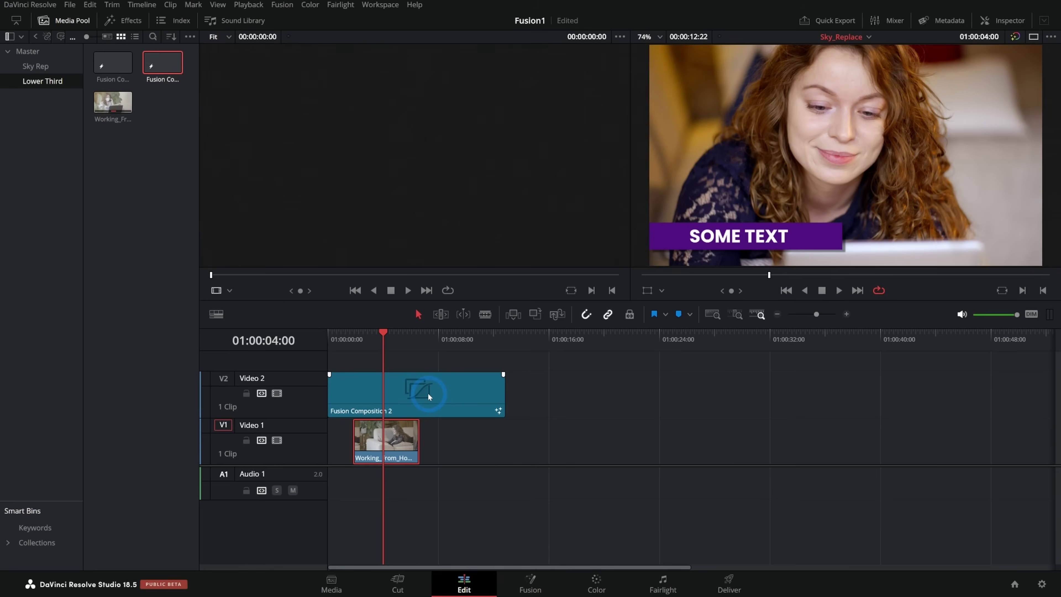
click(737, 235)
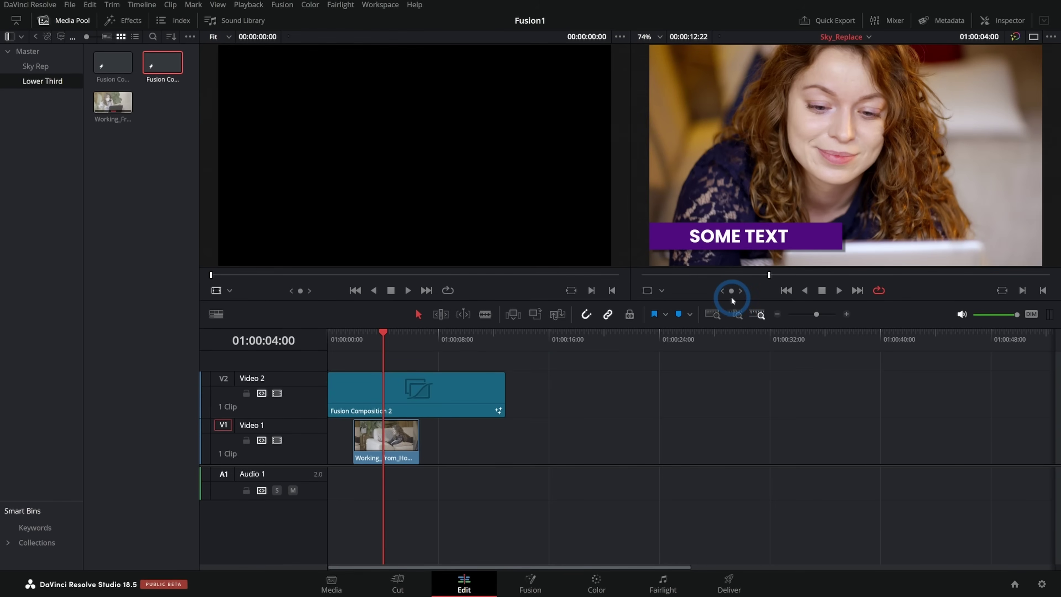
click(764, 256)
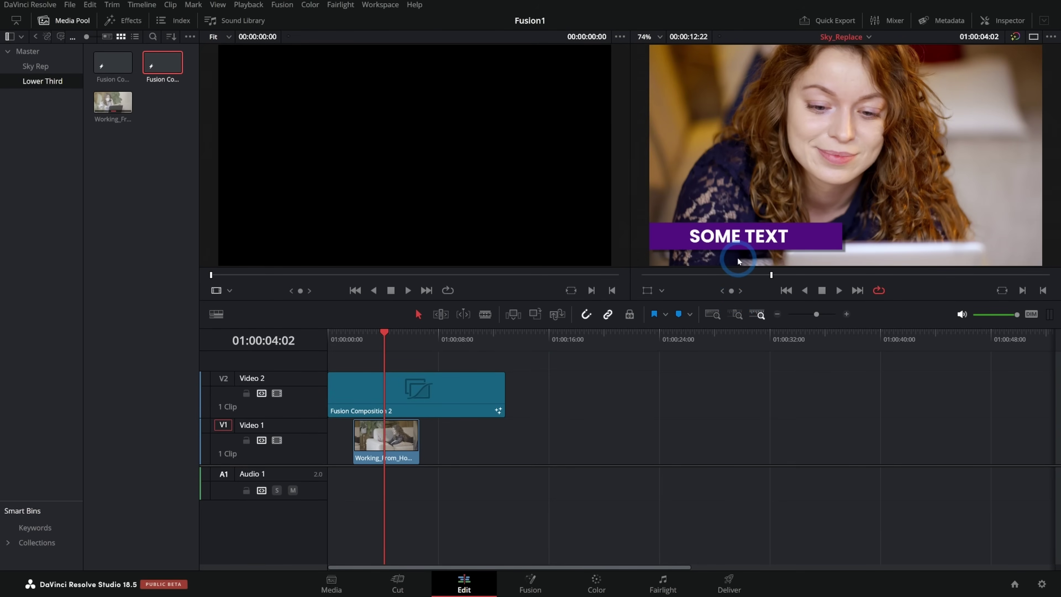